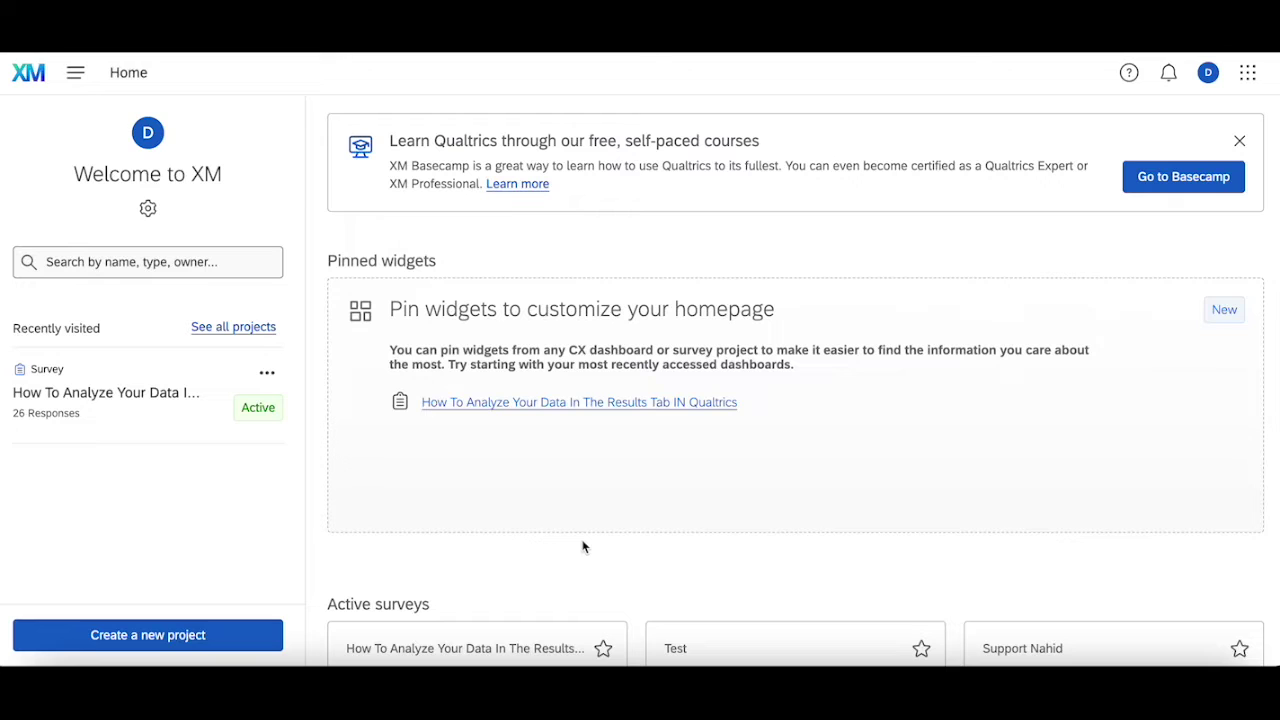
Step: Open the results of the survey "How To Analyze Your Data In The Results Tab IN Qualtrics", dismissing the update notice
click(172, 396)
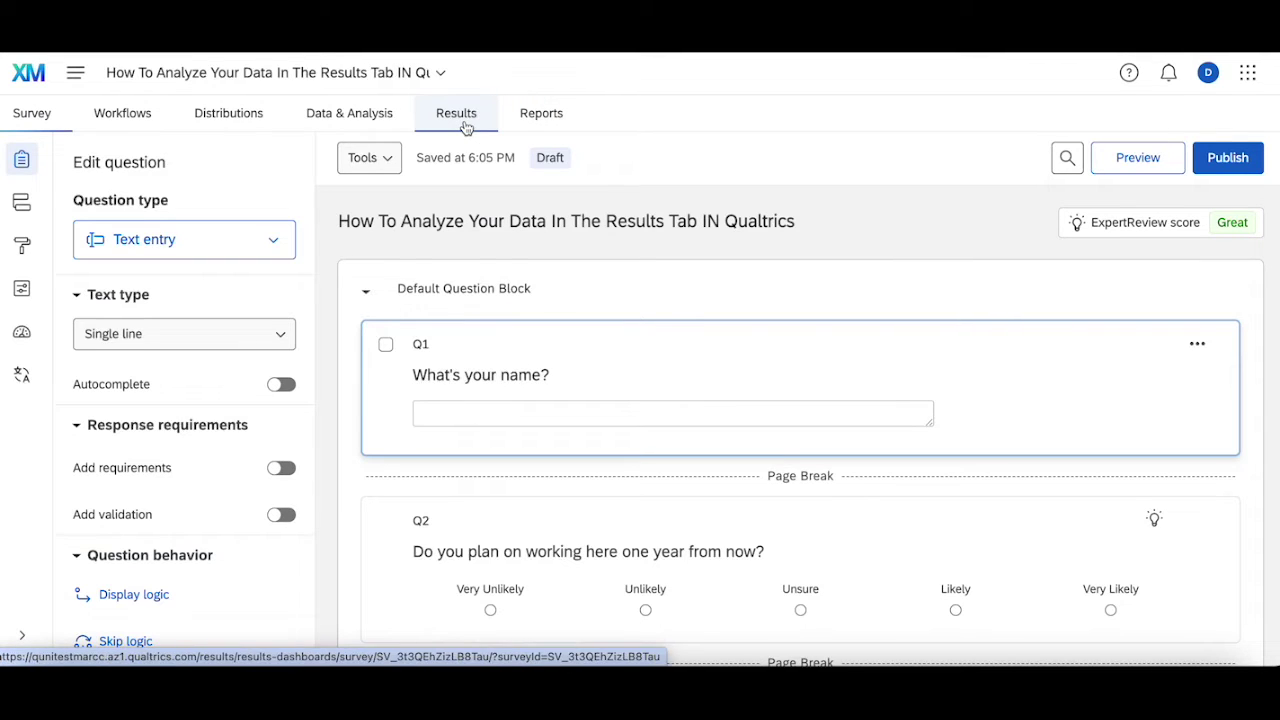
click(466, 128)
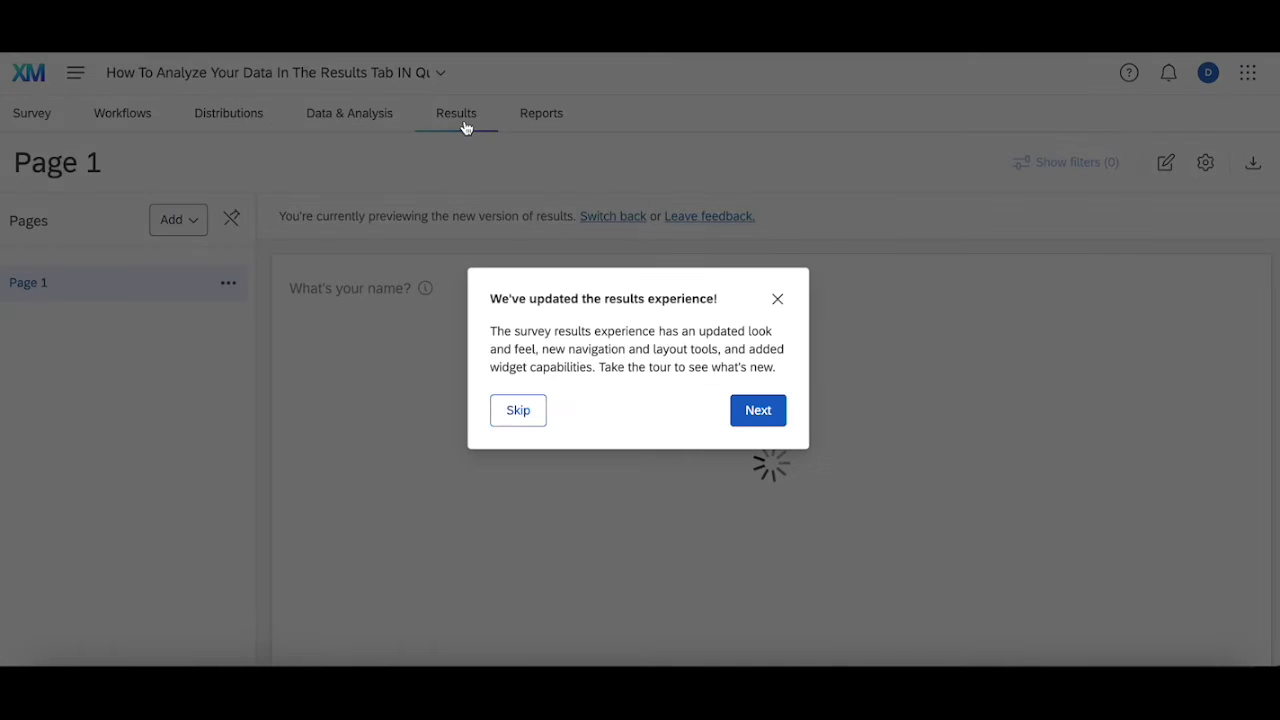
click(777, 299)
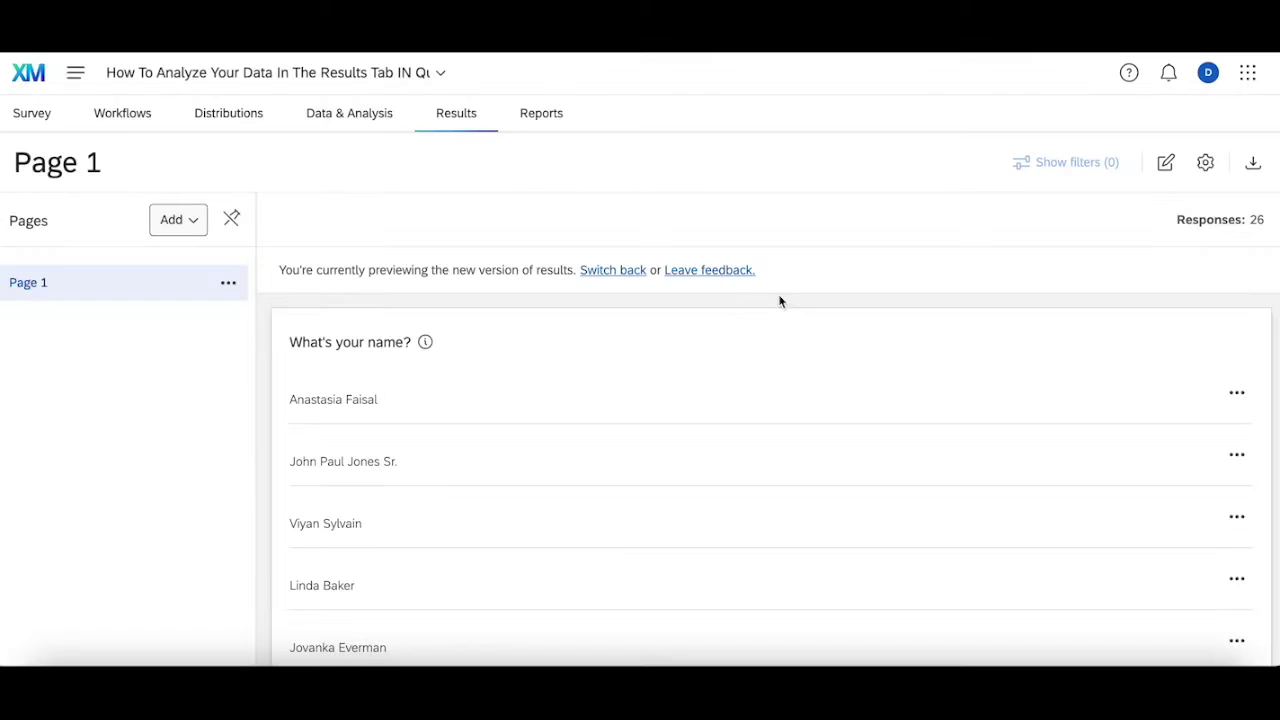
scroll(740, 296, down, 15)
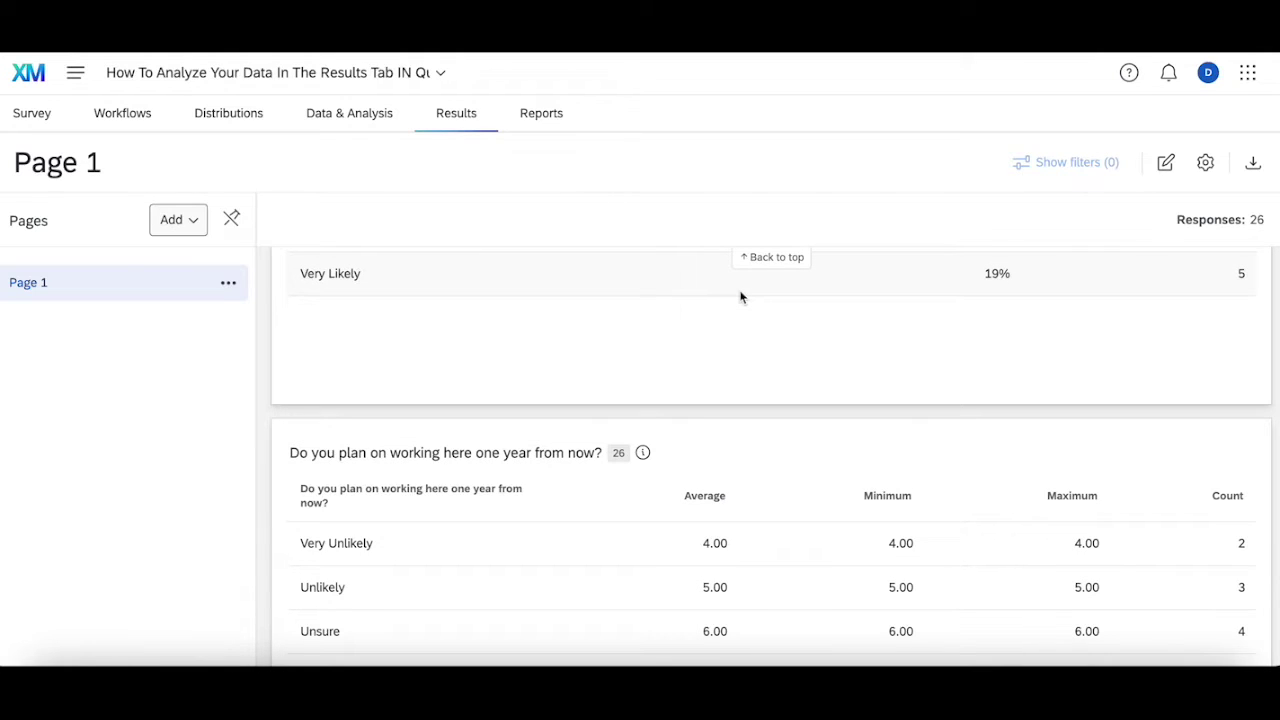
Step: View the survey's Reports page, return to its results and dismiss the update notice
click(540, 112)
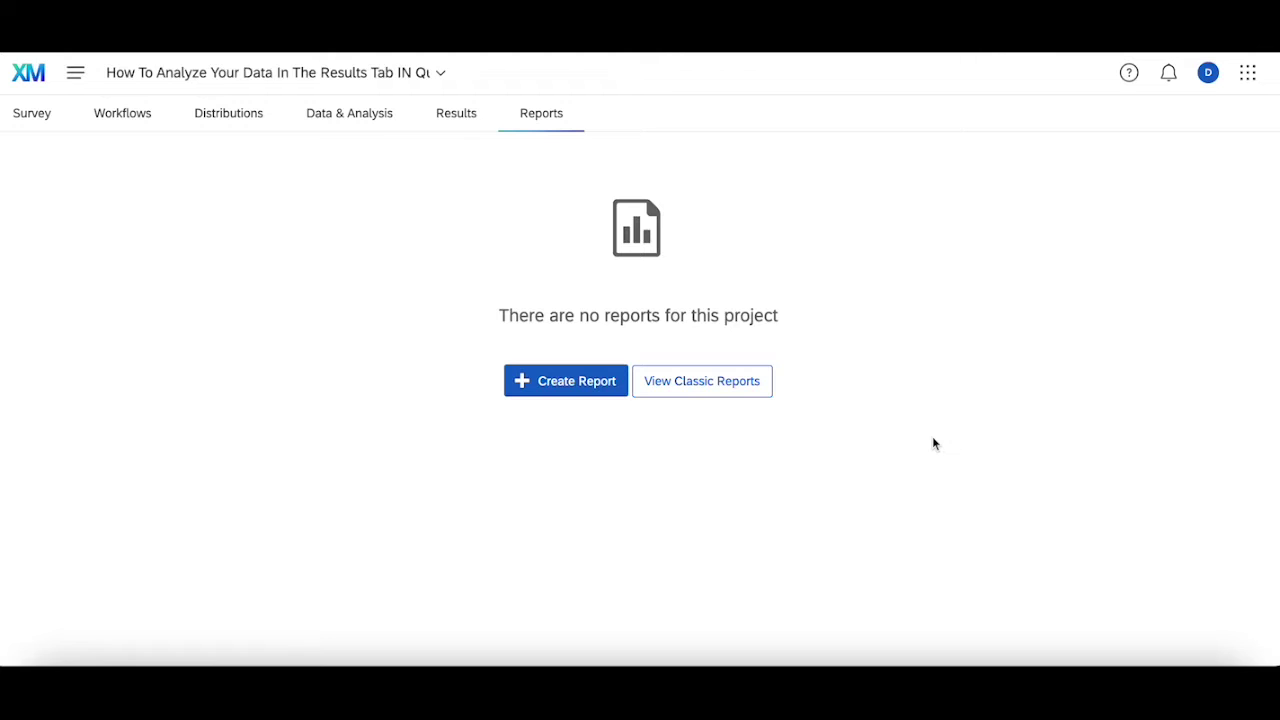
click(463, 122)
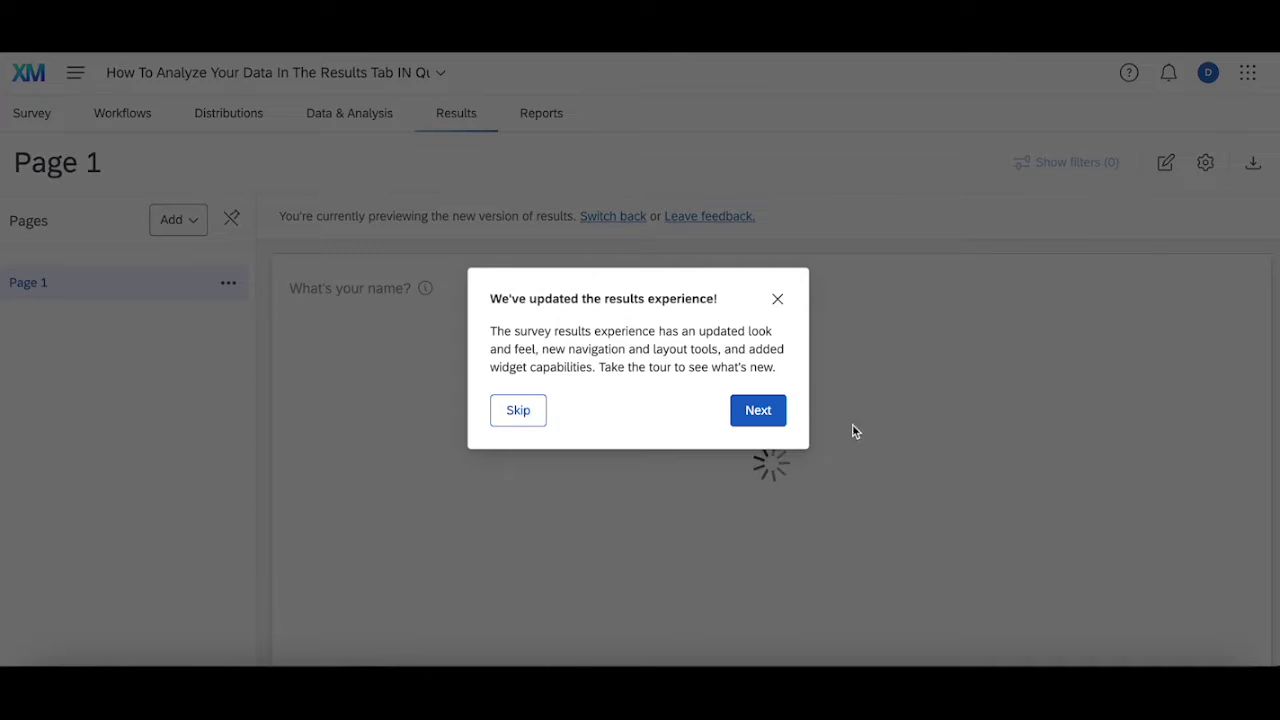
click(777, 298)
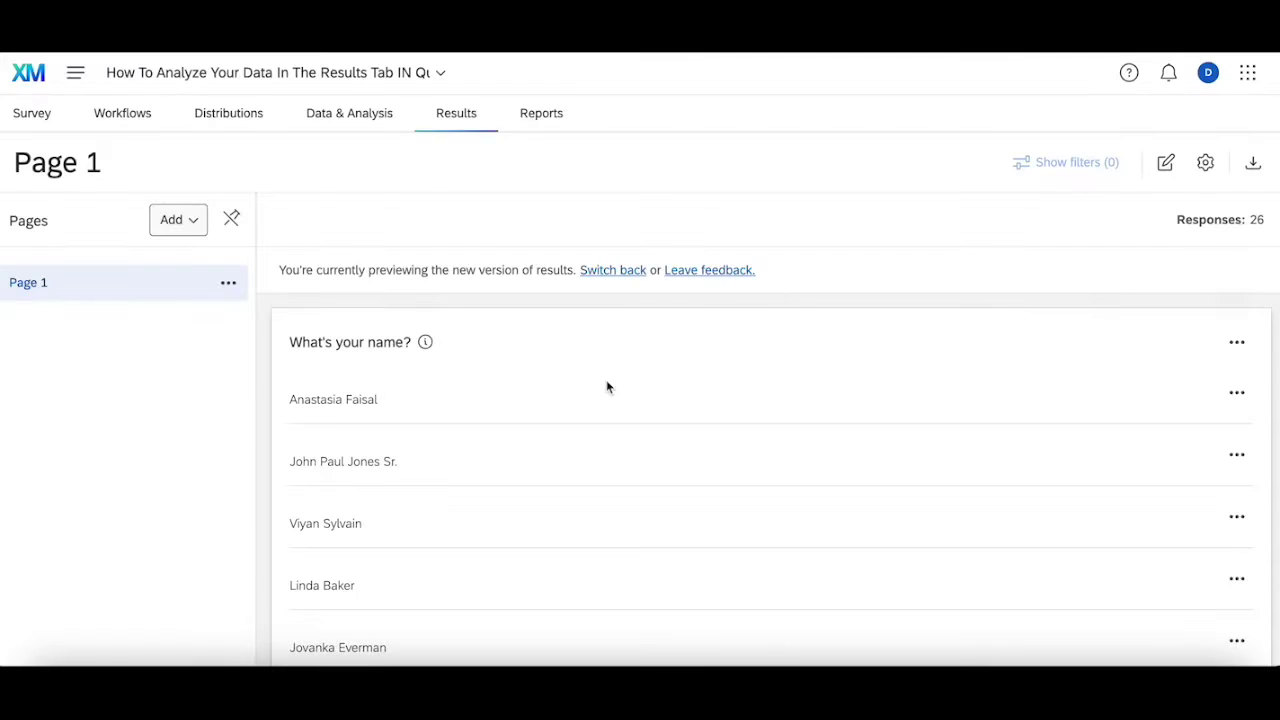
Step: Review the survey's questions in the survey editor
click(30, 120)
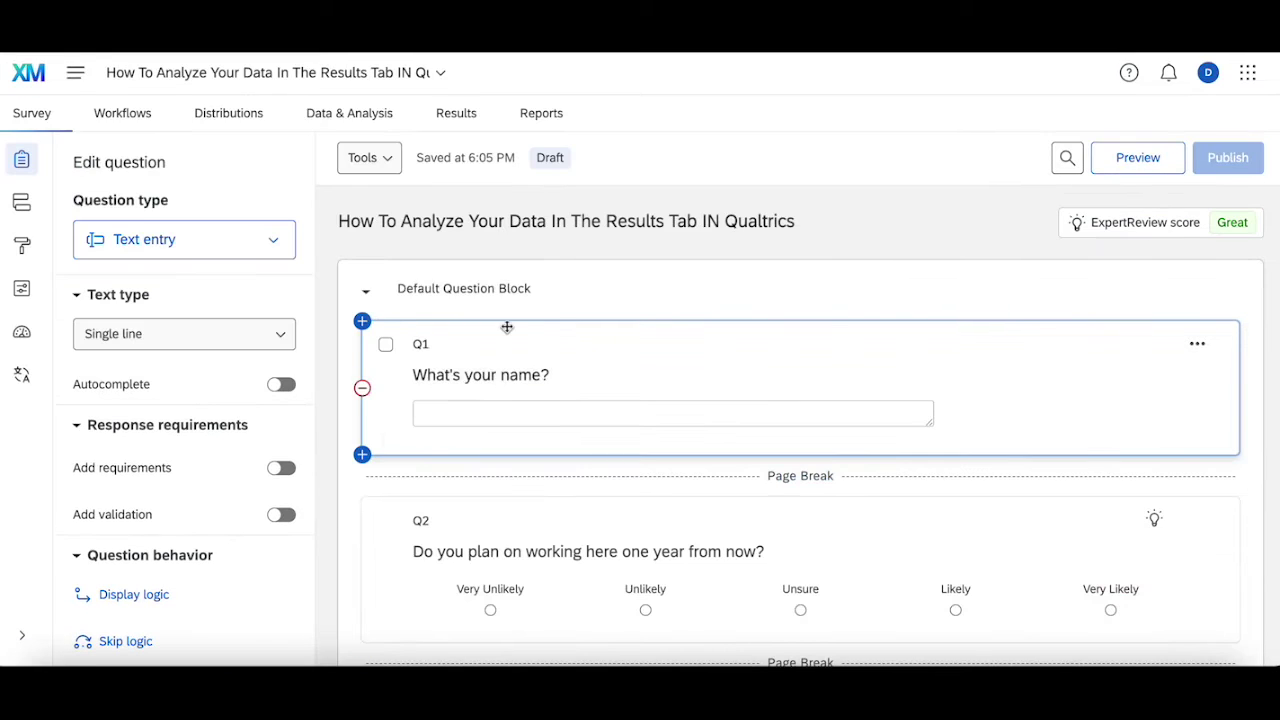
scroll(507, 328, down, 3)
scroll(507, 328, up, 3)
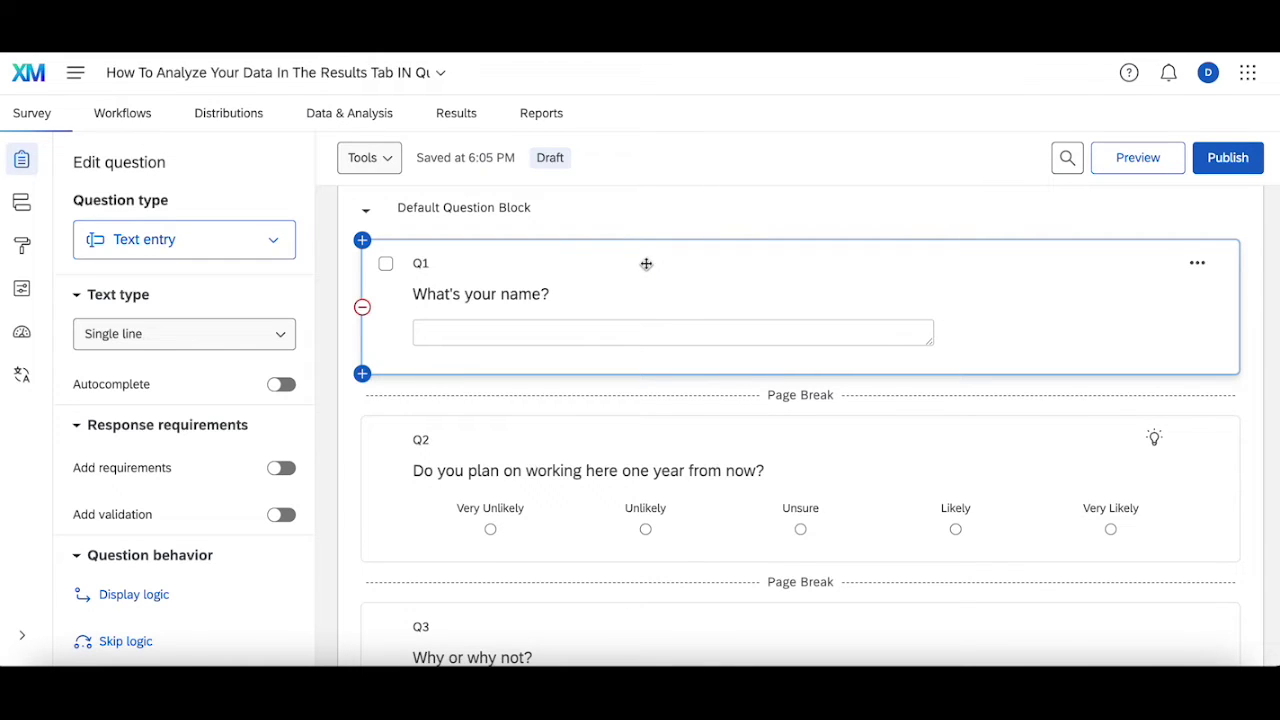
scroll(646, 263, down, 1)
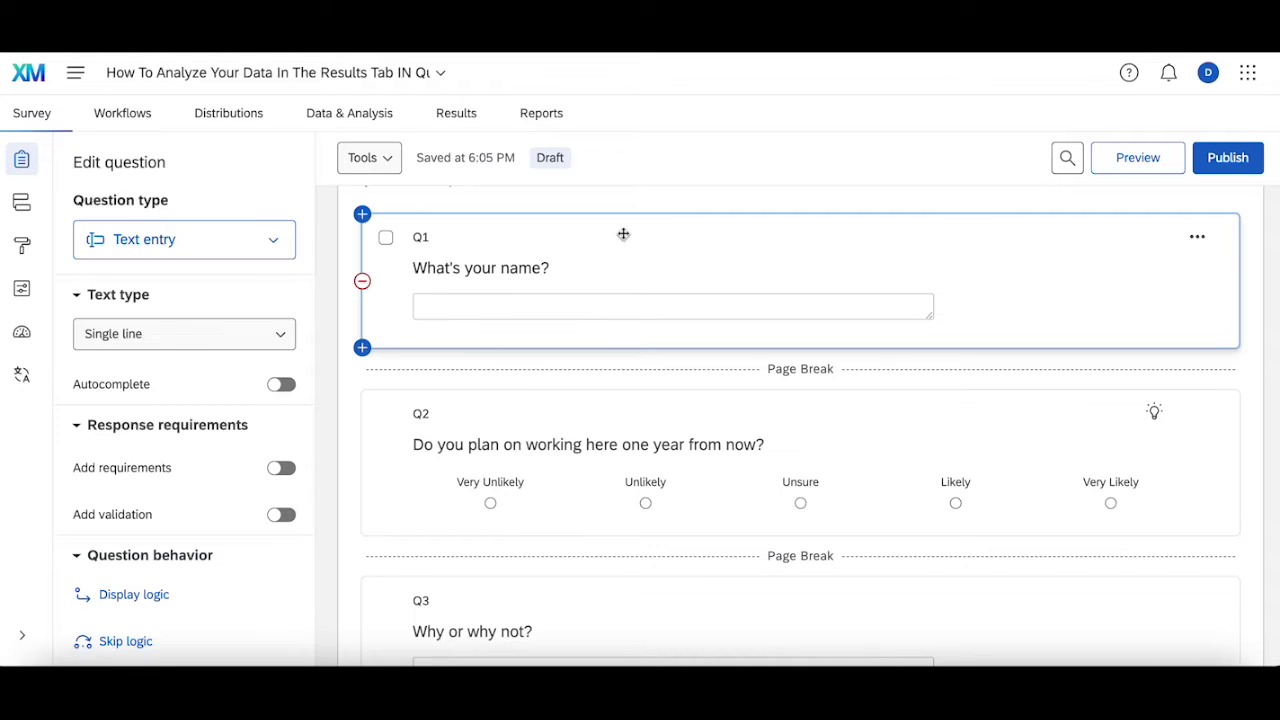
scroll(623, 234, down, 2)
Step: Return to the survey results, dismiss the update notice and browse the "What's your name?" responses
click(548, 455)
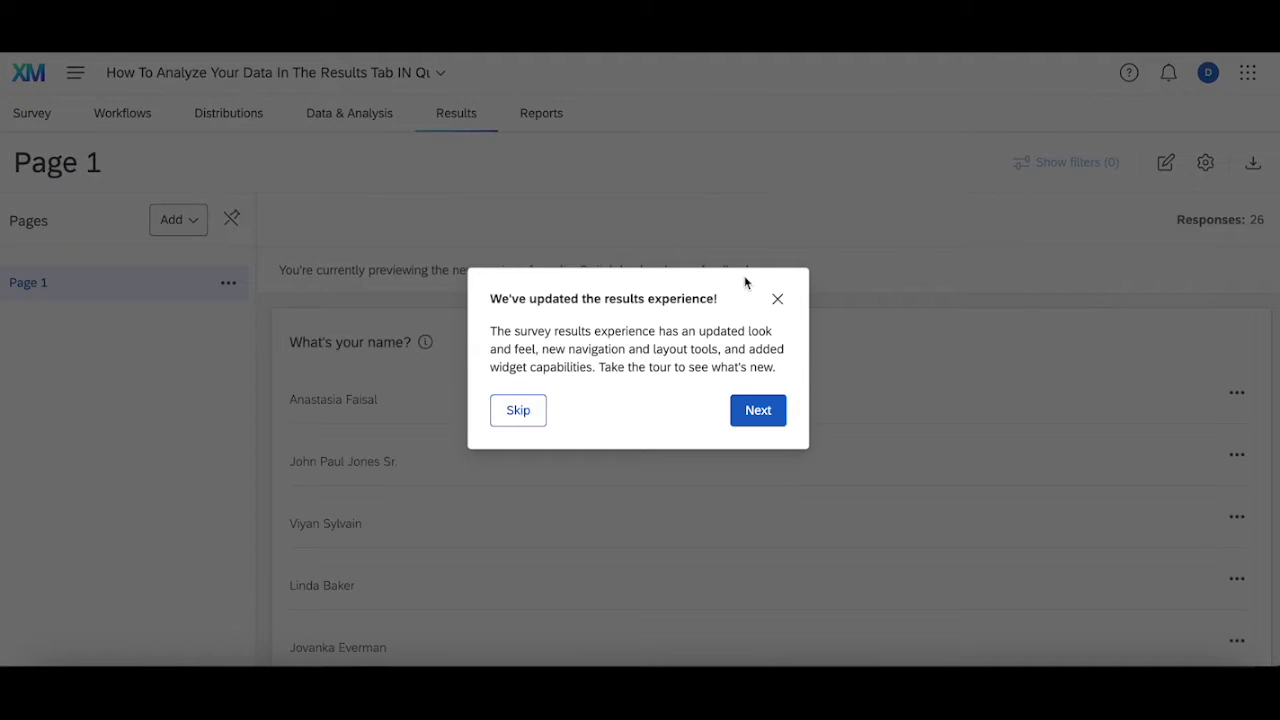
click(778, 296)
scroll(549, 346, down, 1)
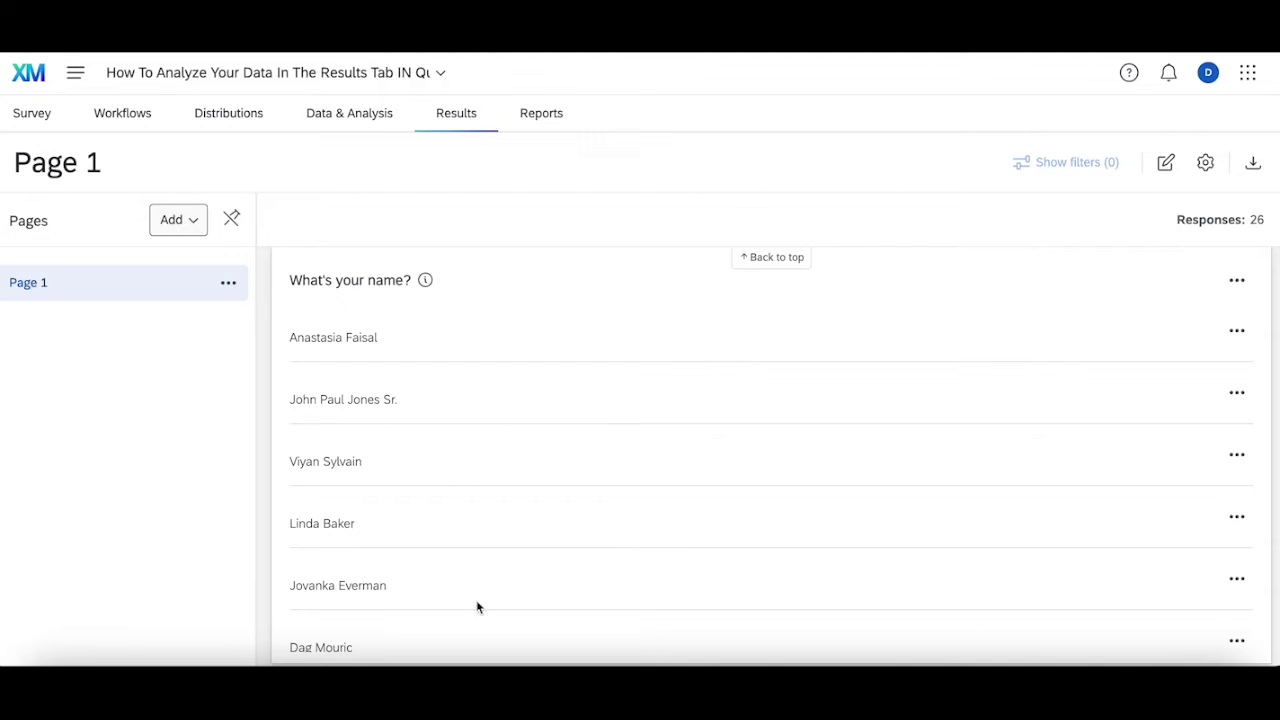
scroll(493, 550, down, 5)
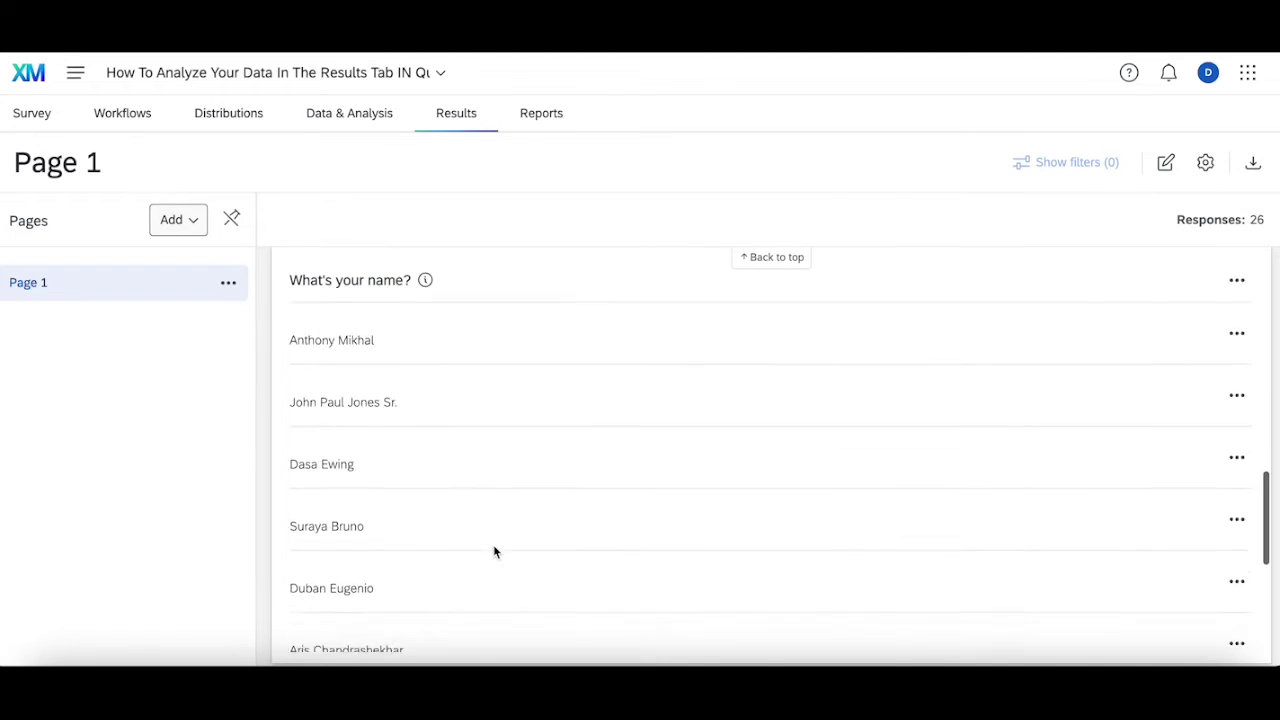
scroll(493, 551, down, 5)
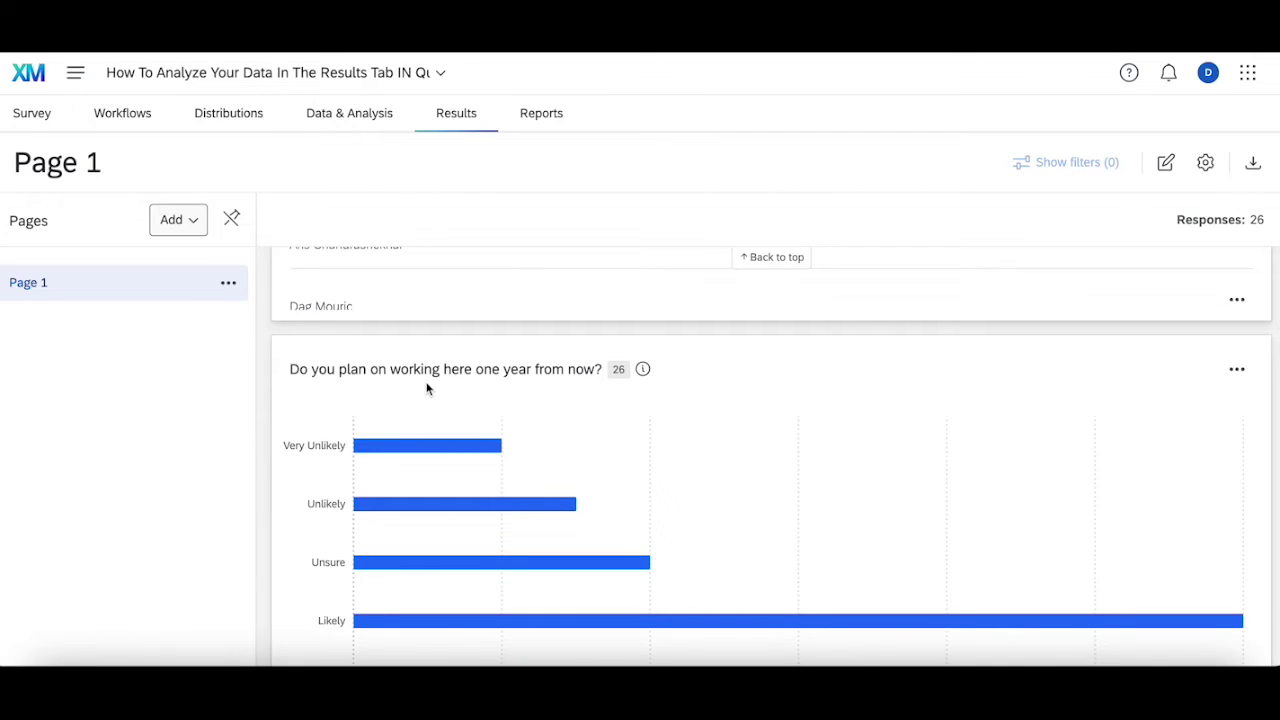
Step: Examine the bar chart, percentage table and average table for the question "Do you plan on working here one year from now?"
mouse_move(456, 448)
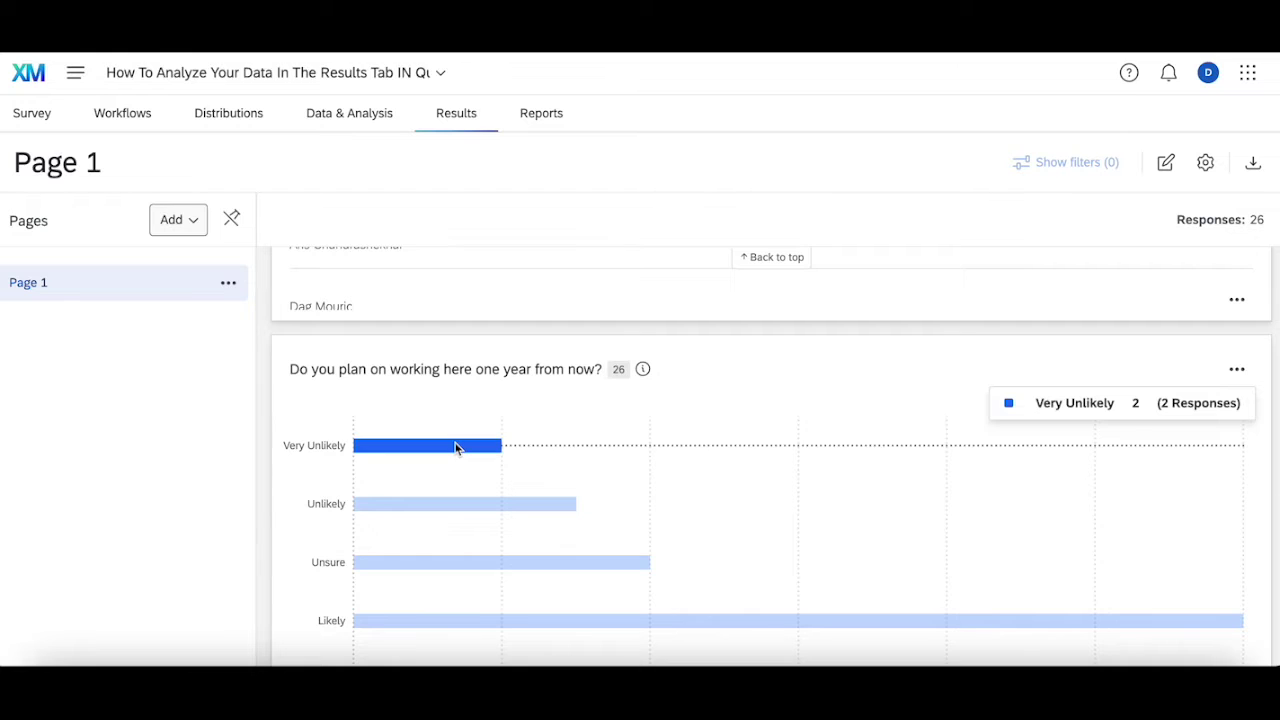
scroll(456, 448, down, 1)
mouse_move(518, 613)
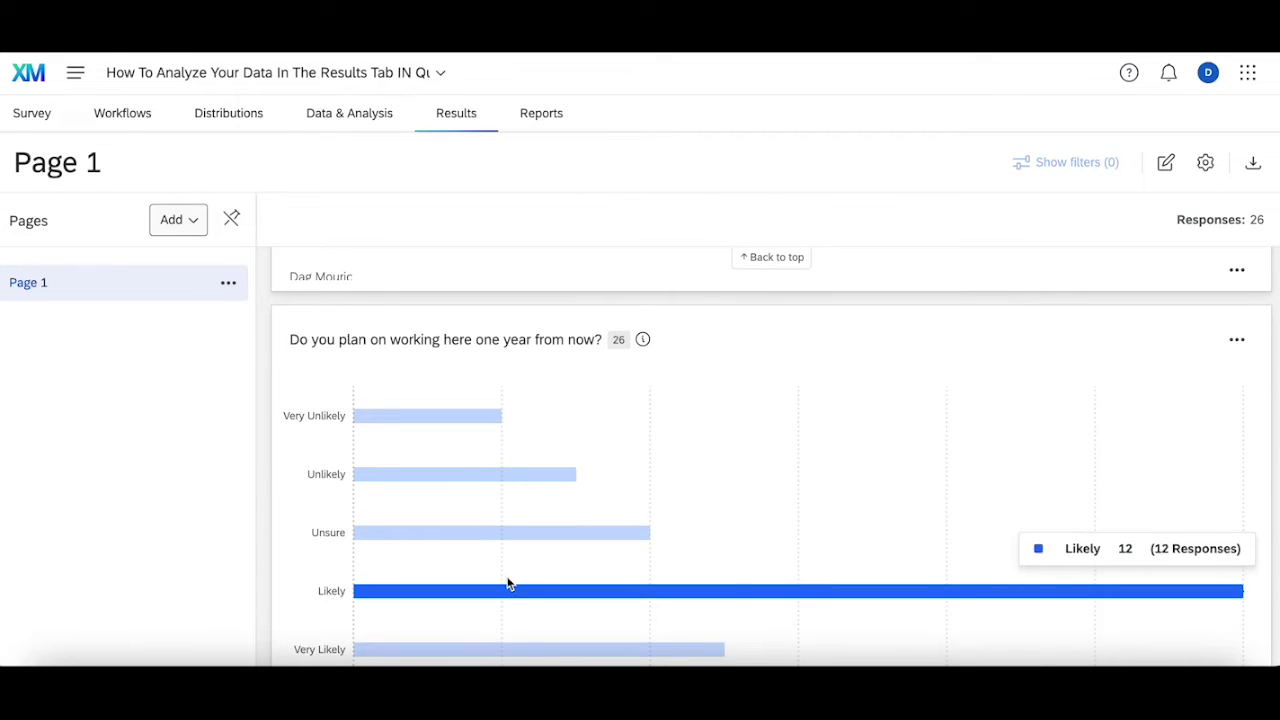
scroll(511, 494, down, 3)
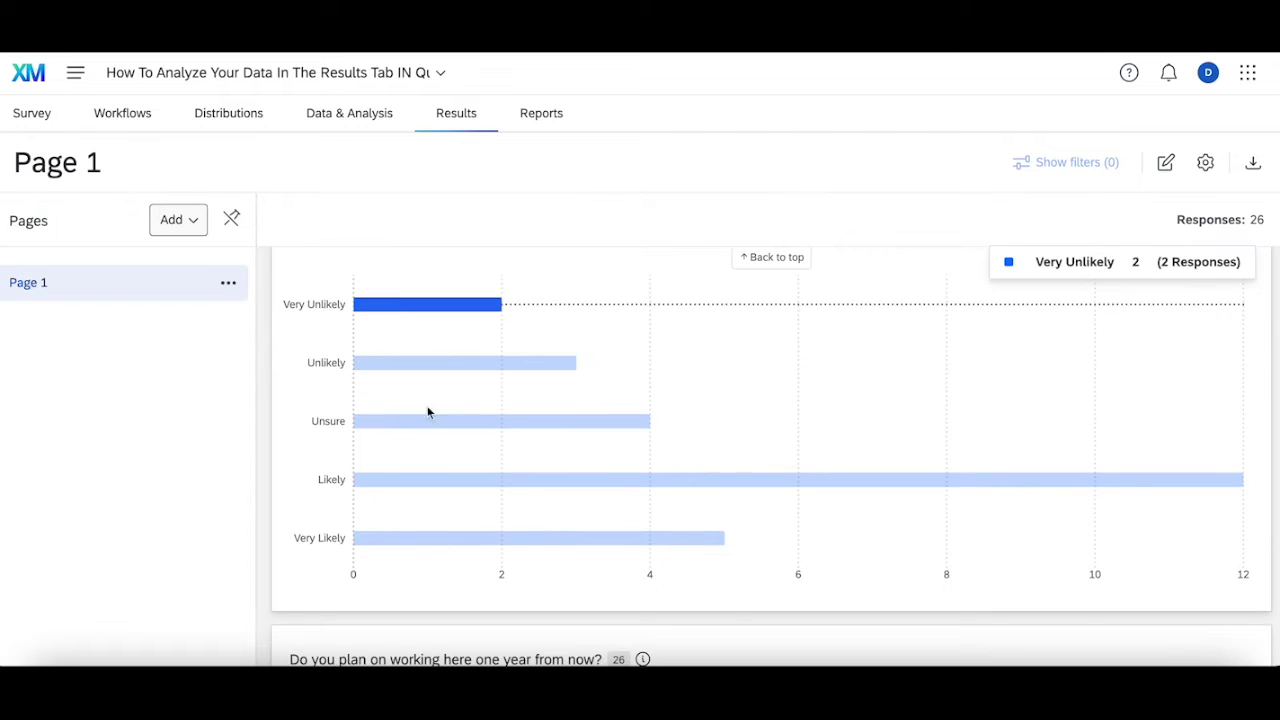
mouse_move(393, 504)
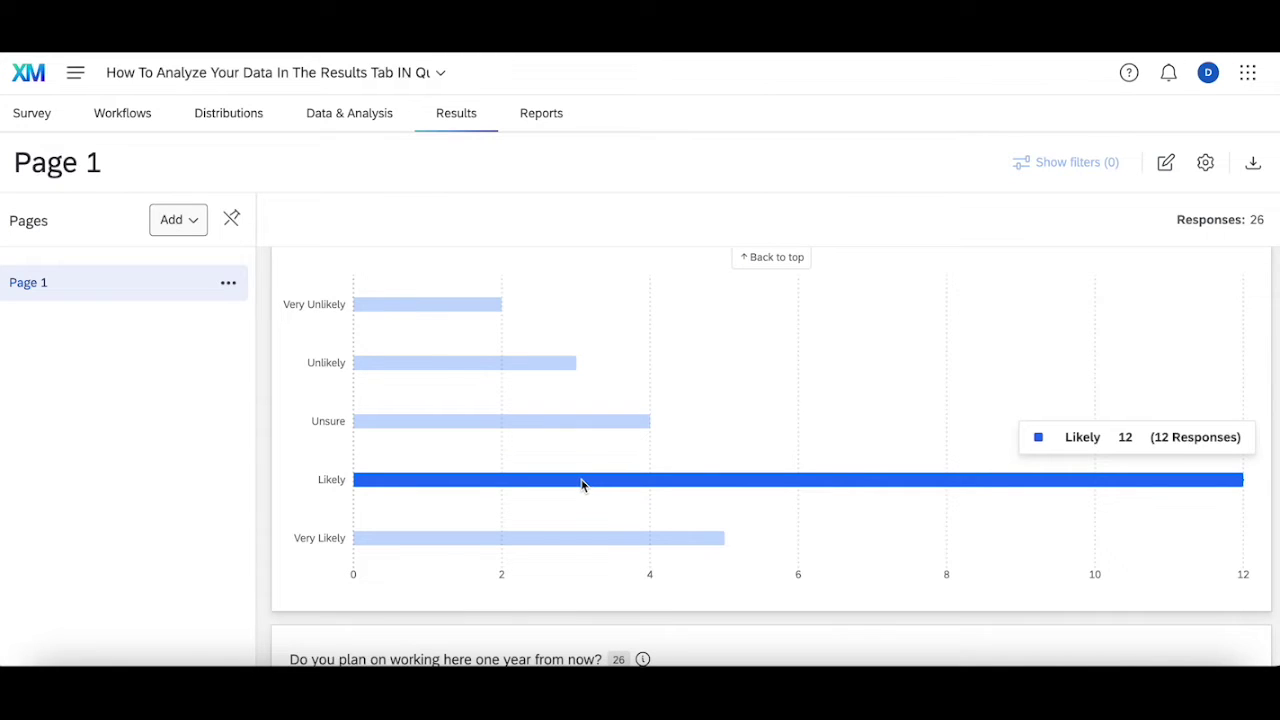
scroll(582, 486, down, 3)
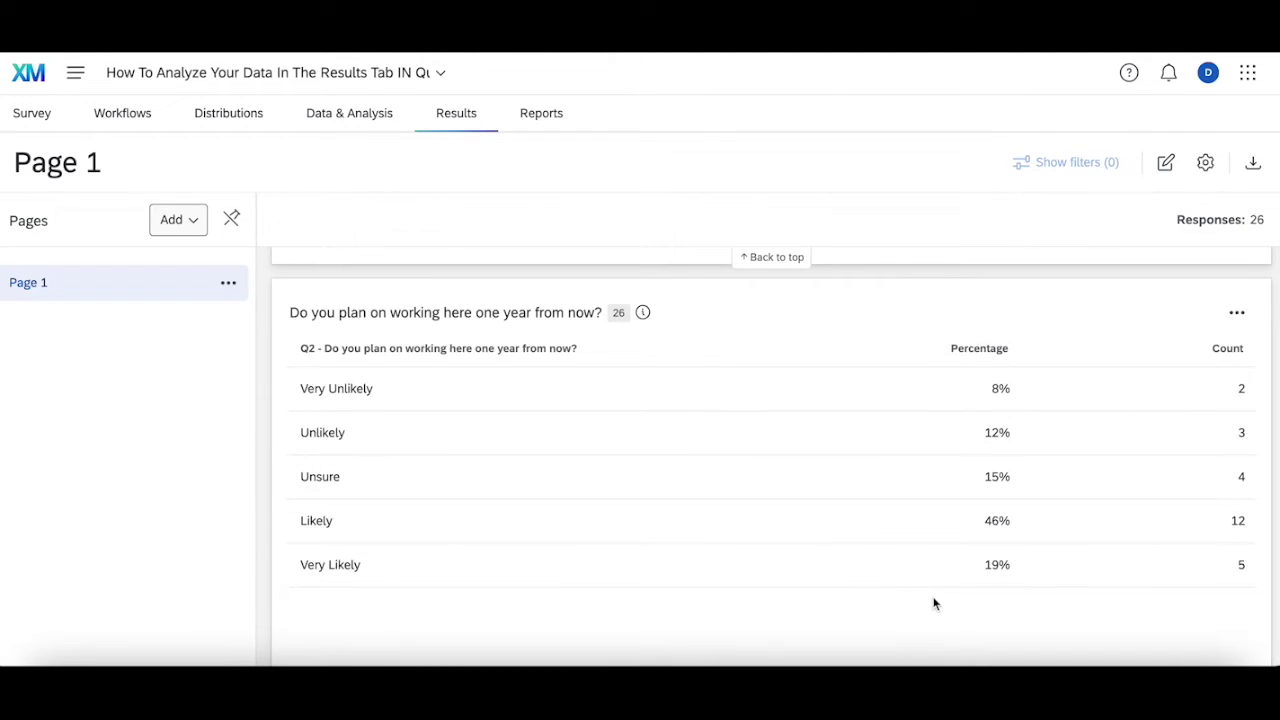
scroll(935, 605, down, 5)
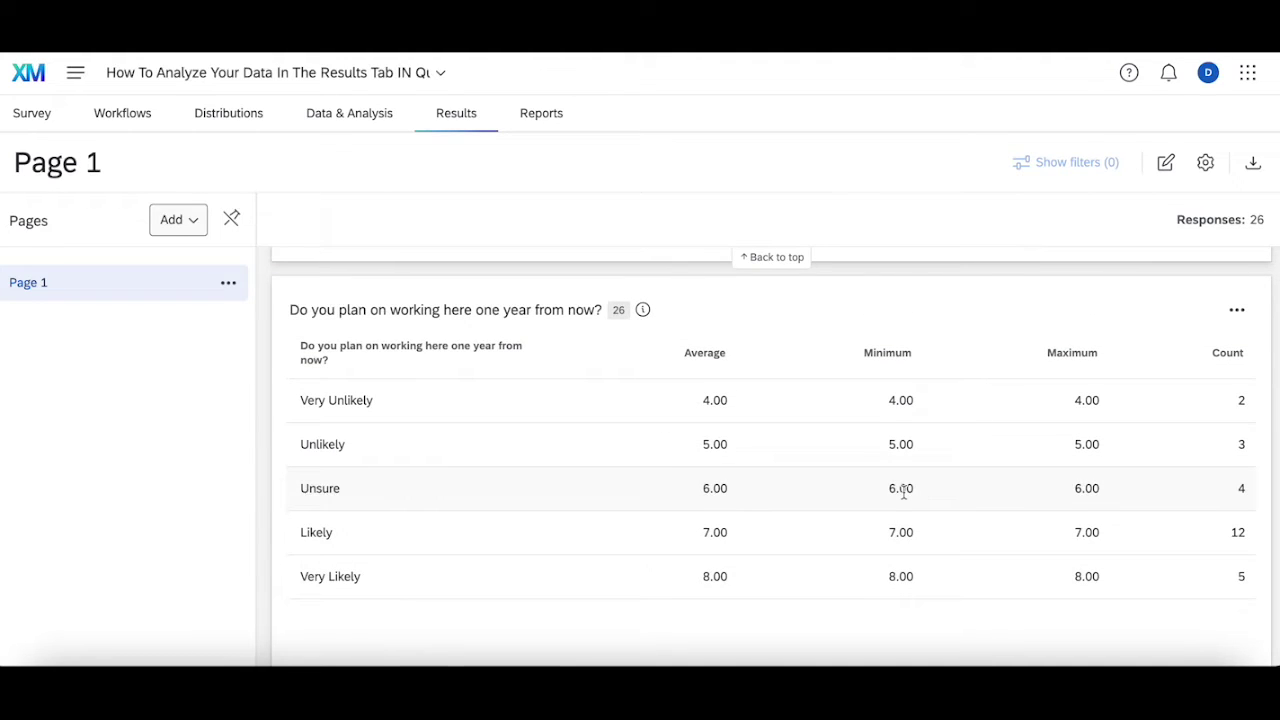
scroll(991, 530, down, 5)
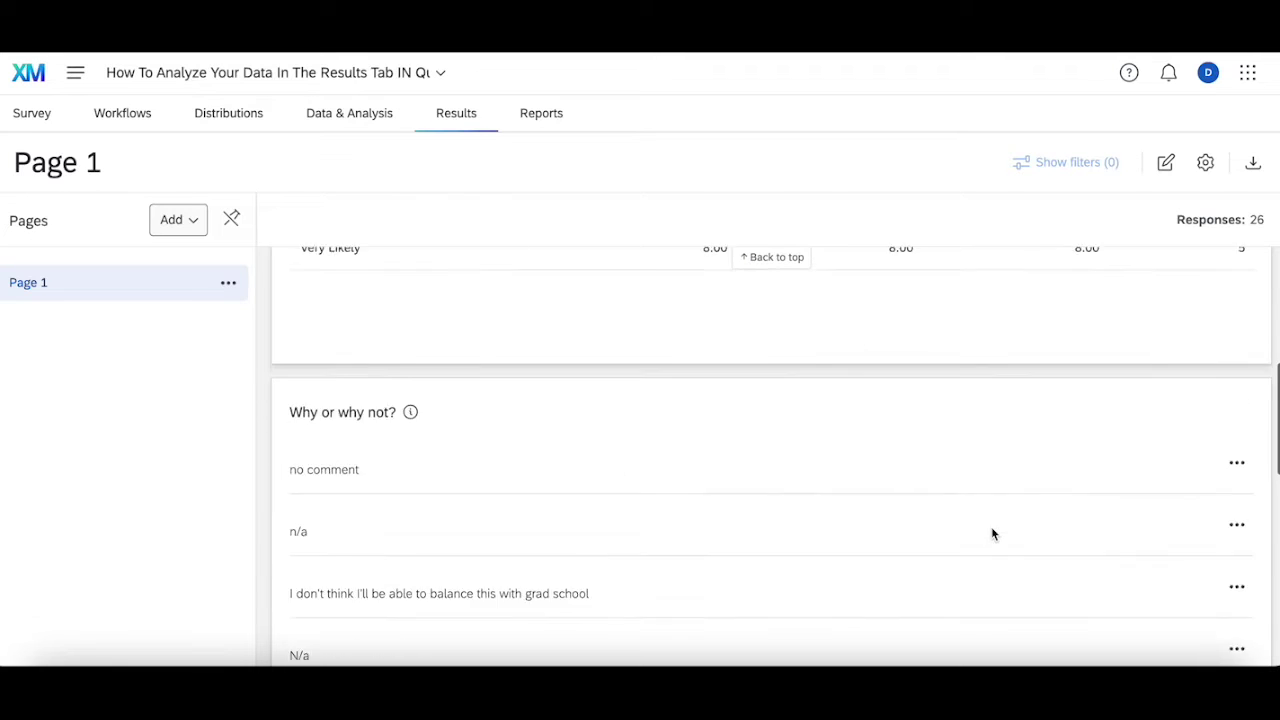
Step: Examine the "Why or why not?" responses and the Name and Reason charts on Page 1
scroll(1012, 382, down, 5)
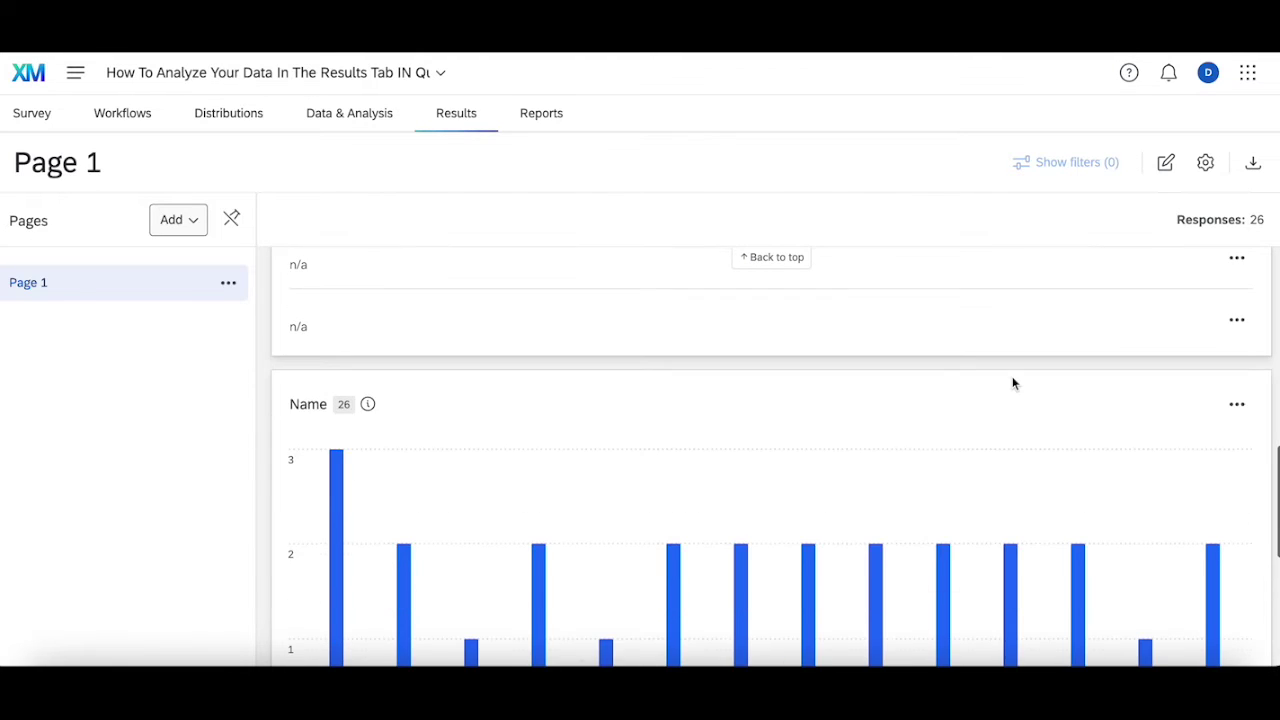
scroll(1012, 382, up, 2)
scroll(1011, 380, down, 4)
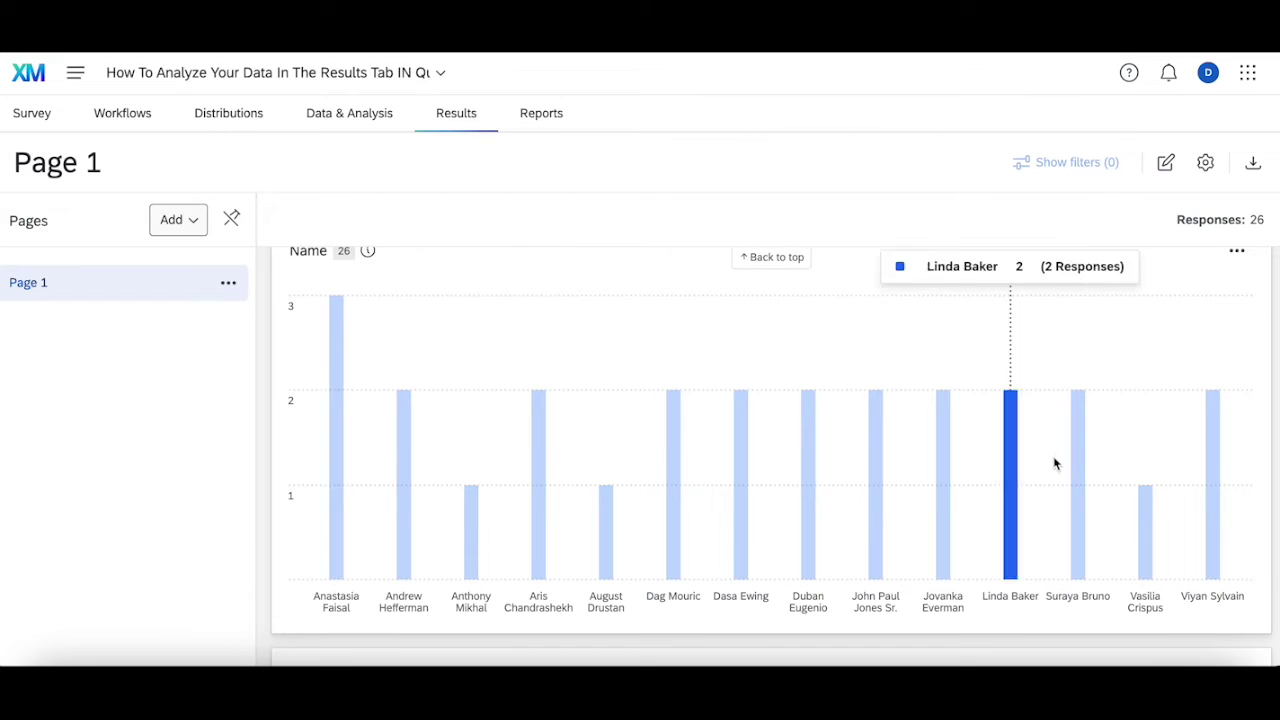
scroll(842, 506, up, 5)
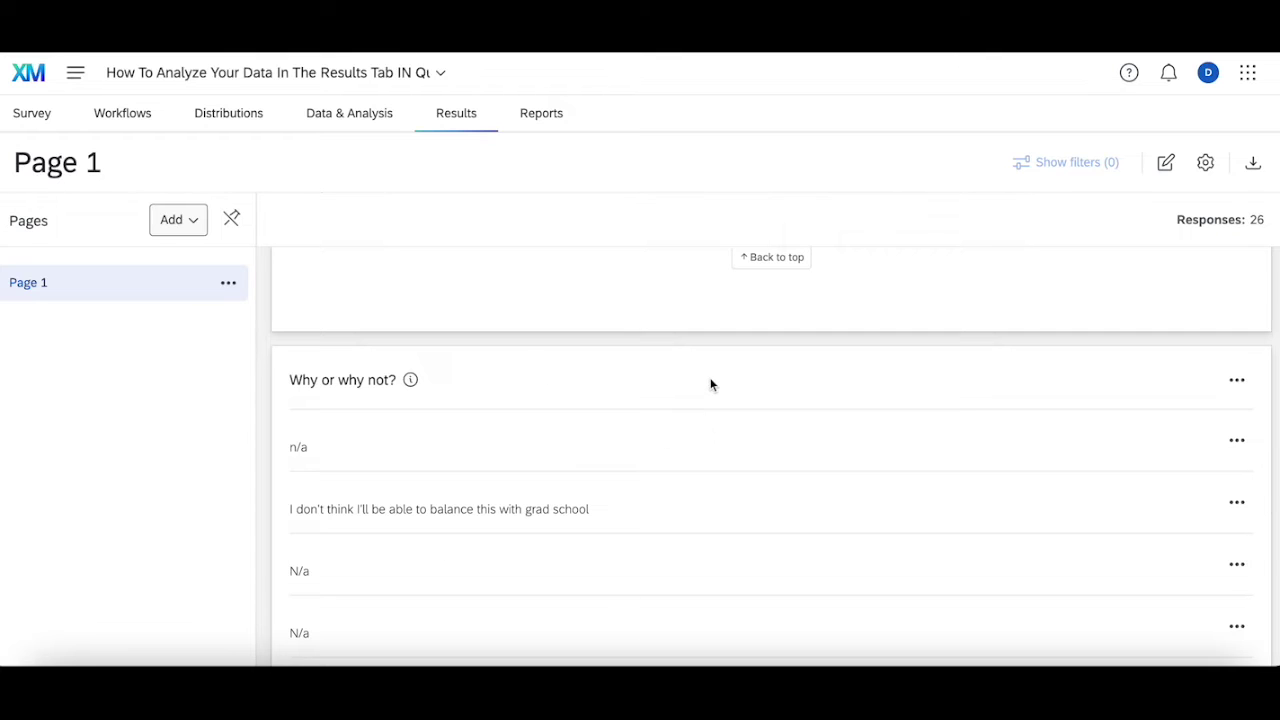
scroll(710, 384, up, 3)
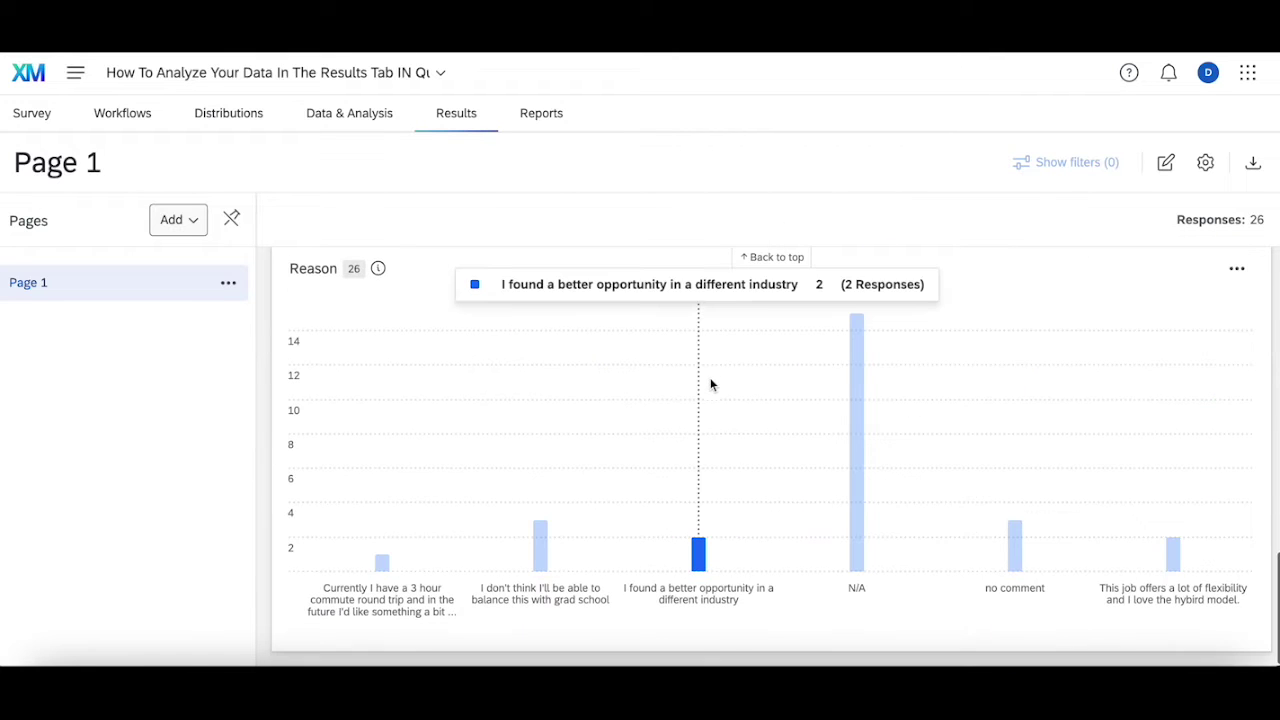
Step: Turn on editing for the results dashboard and add a blank page named New Page
click(1167, 164)
scroll(1015, 390, down, 1)
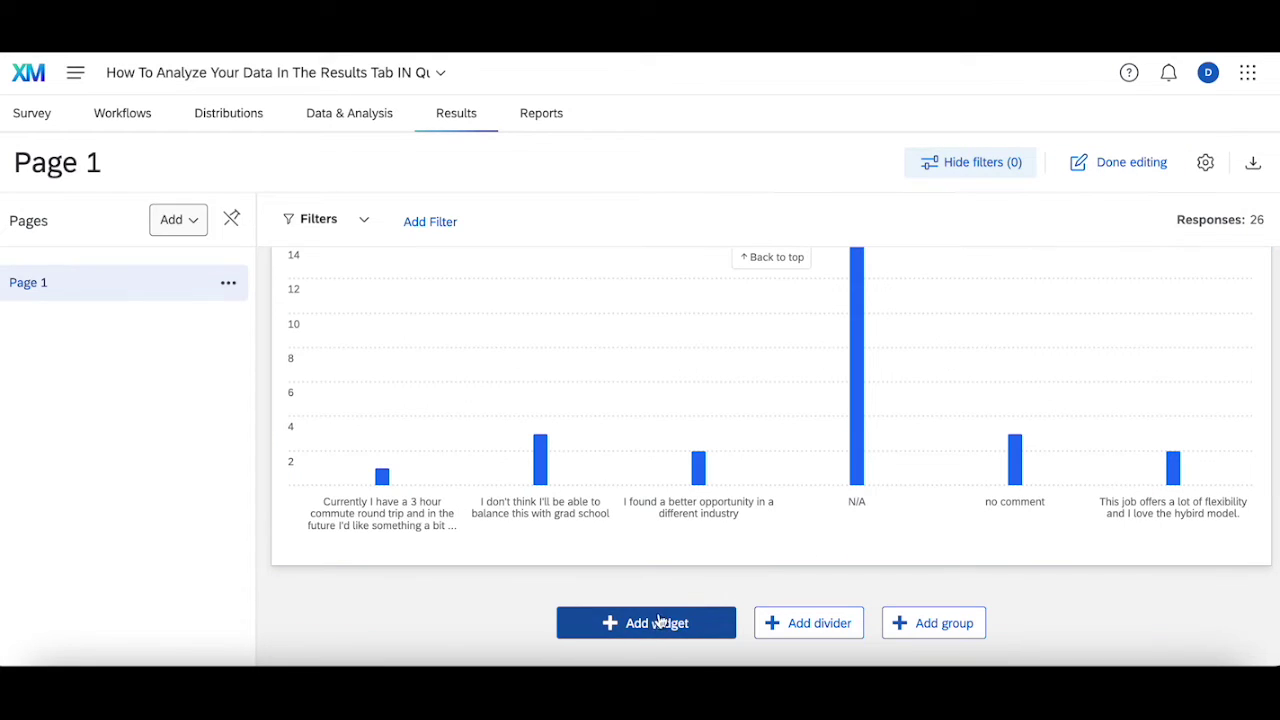
scroll(680, 480, up, 10)
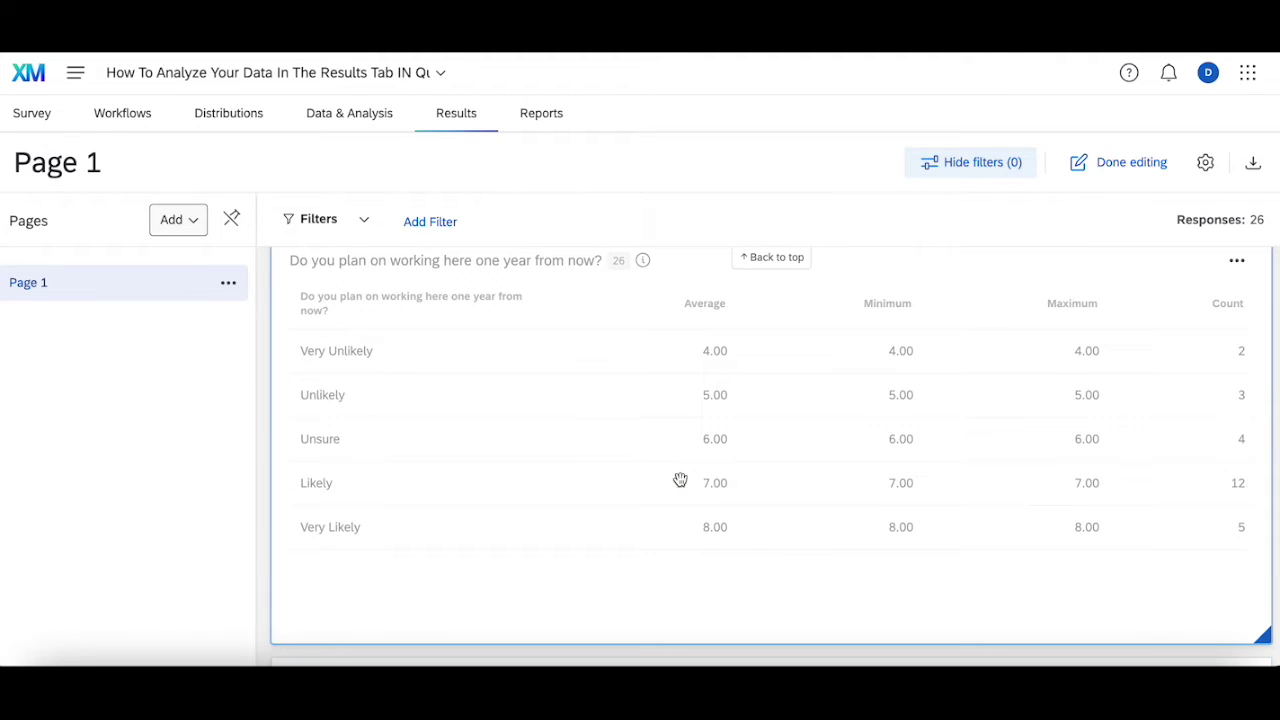
scroll(680, 480, down, 5)
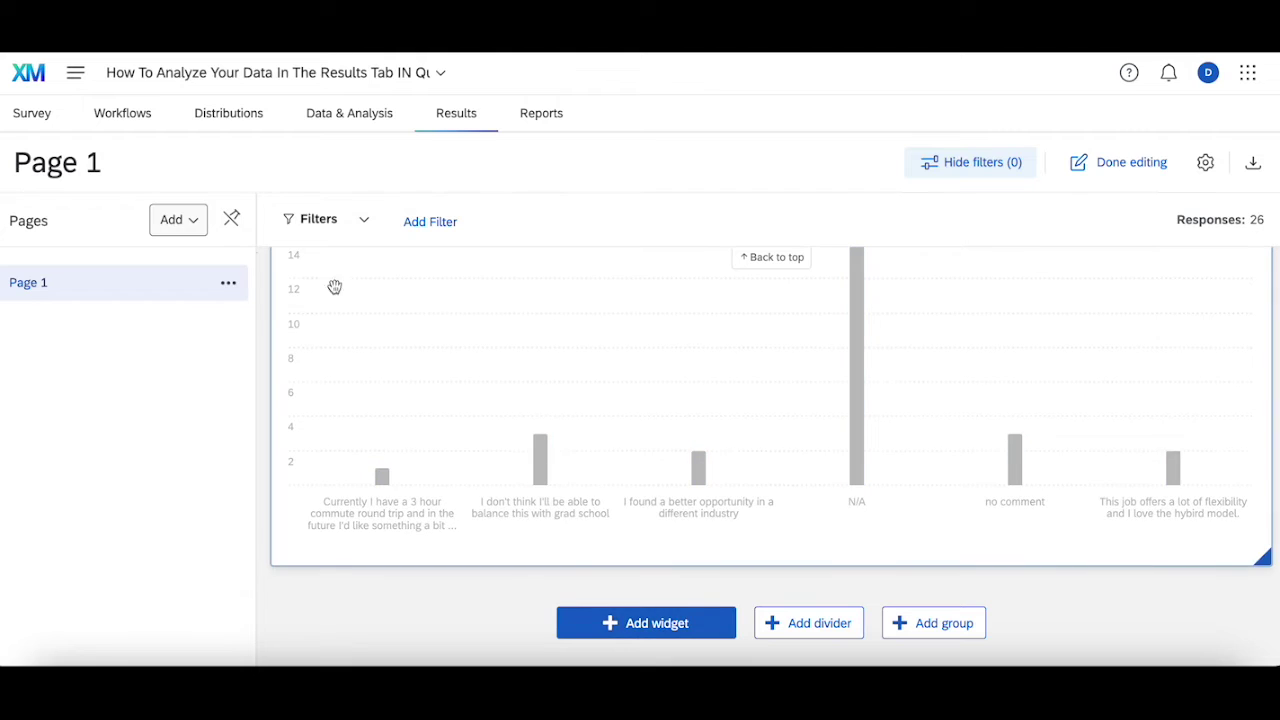
click(179, 232)
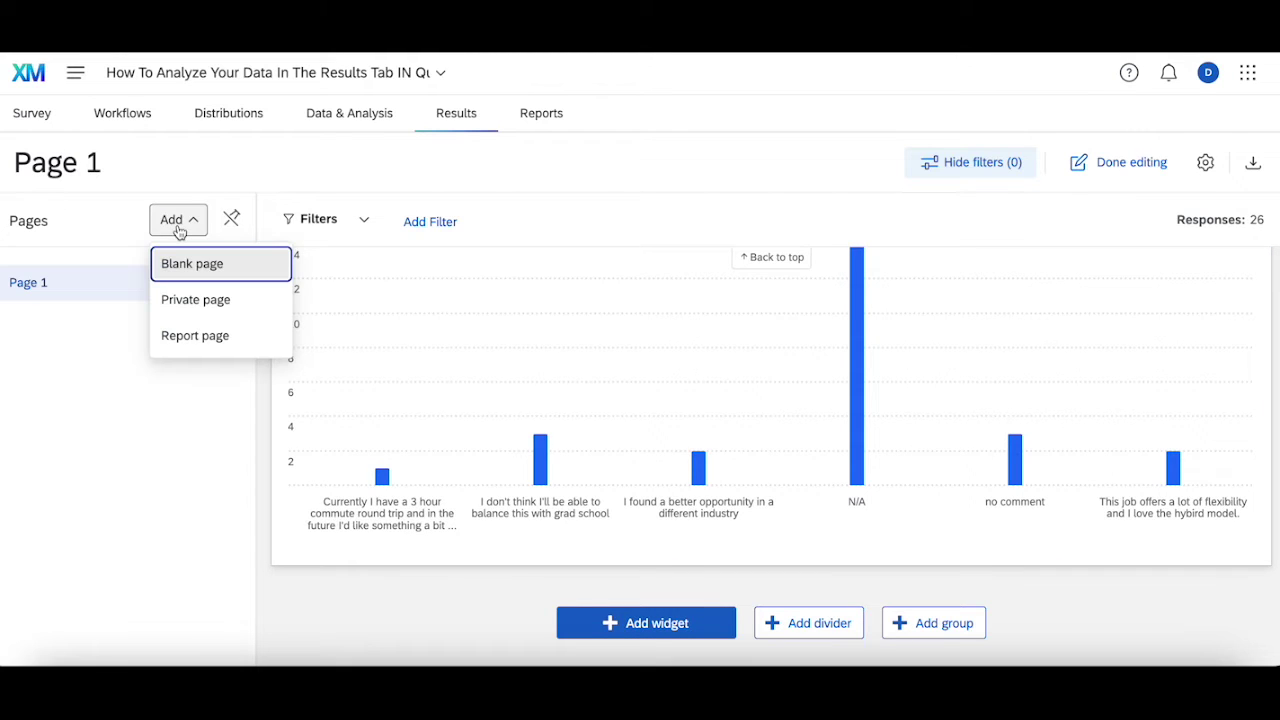
click(180, 265)
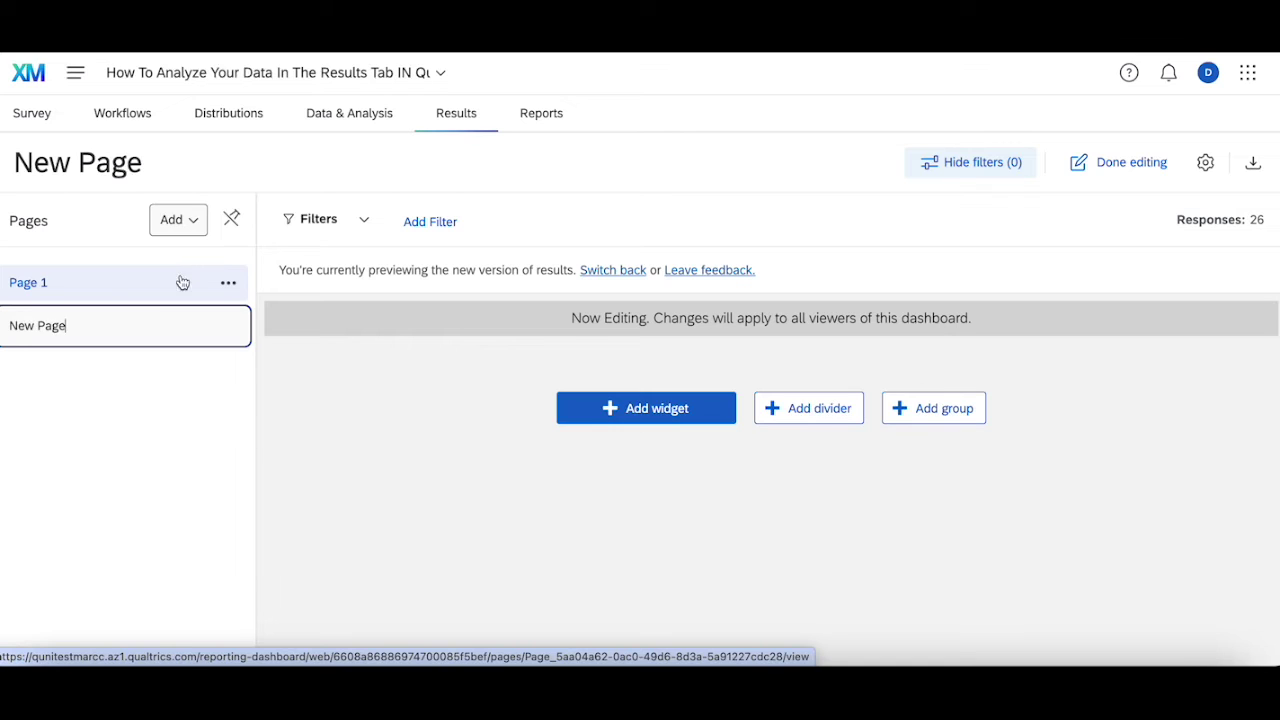
key(Return)
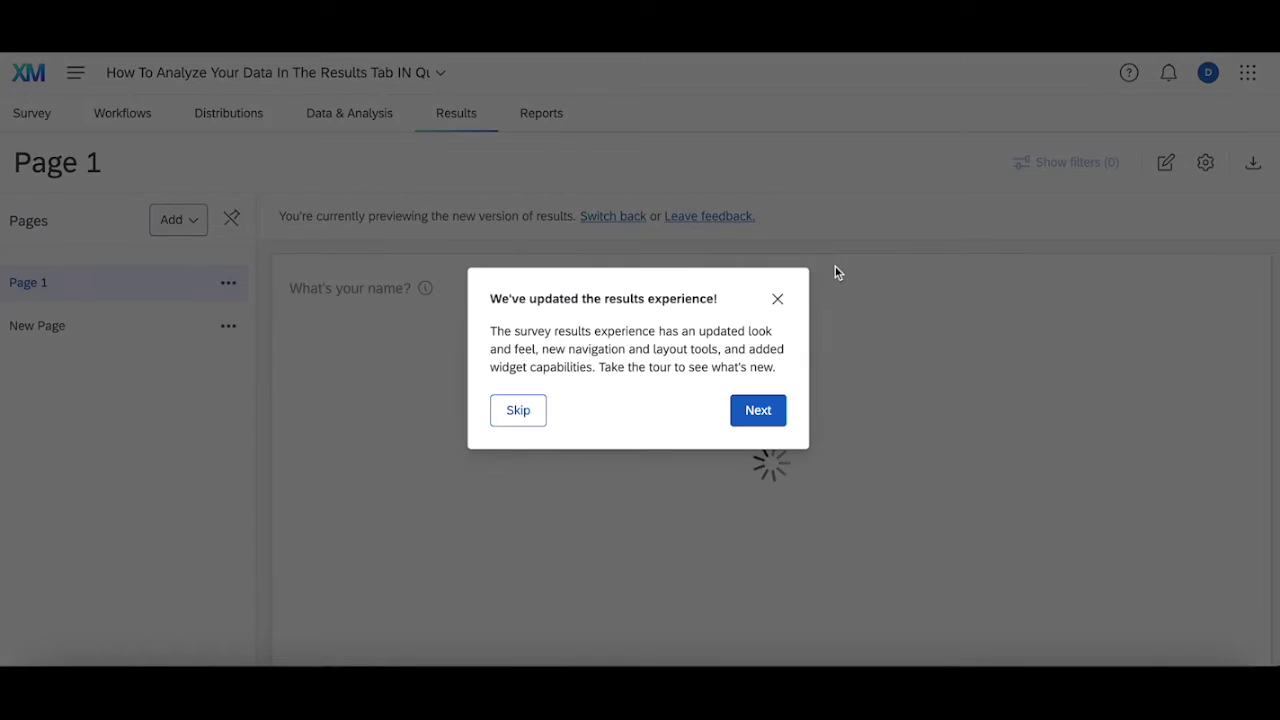
Step: Dismiss the update notice, enable editing on New Page and add a Table widget to it
click(777, 298)
click(157, 326)
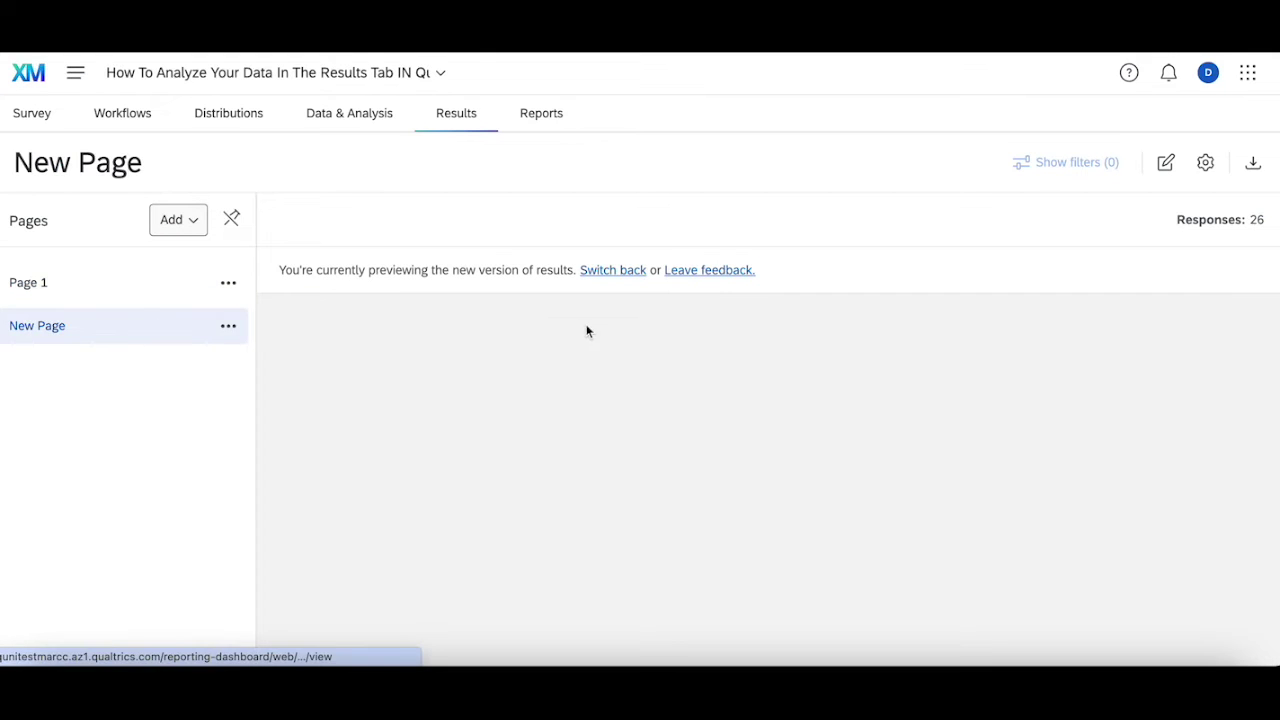
click(1158, 163)
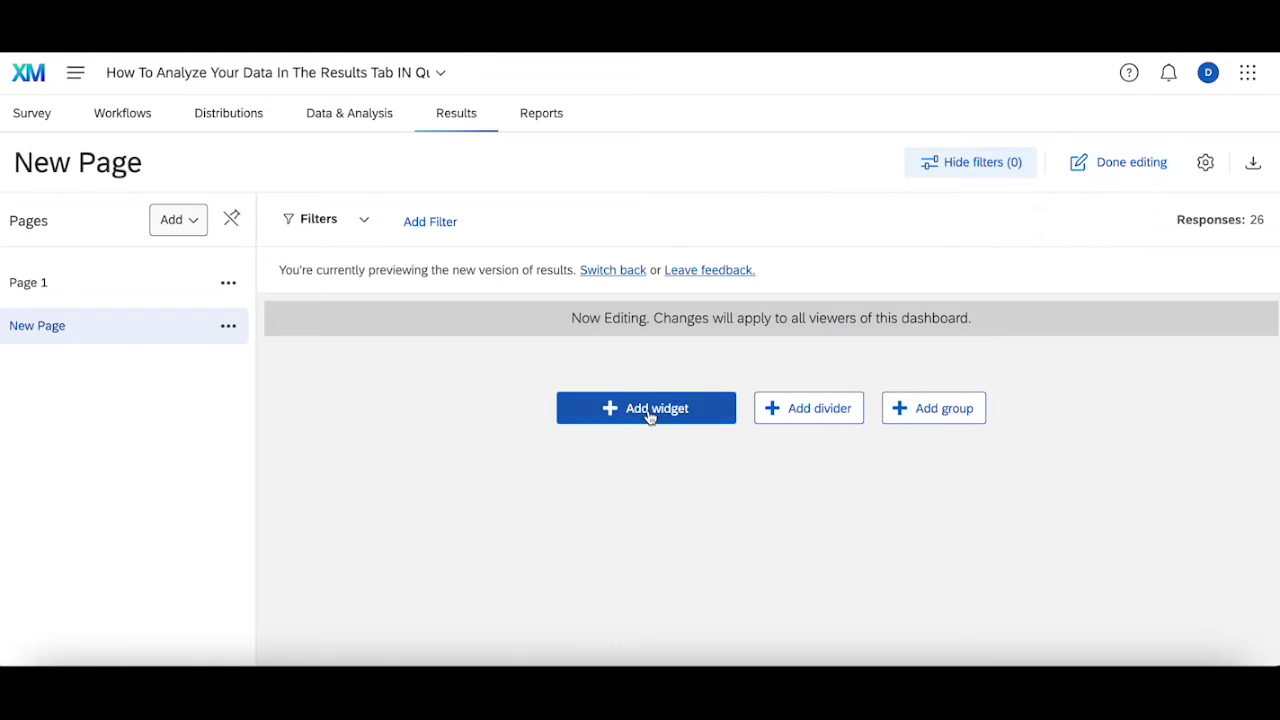
click(650, 414)
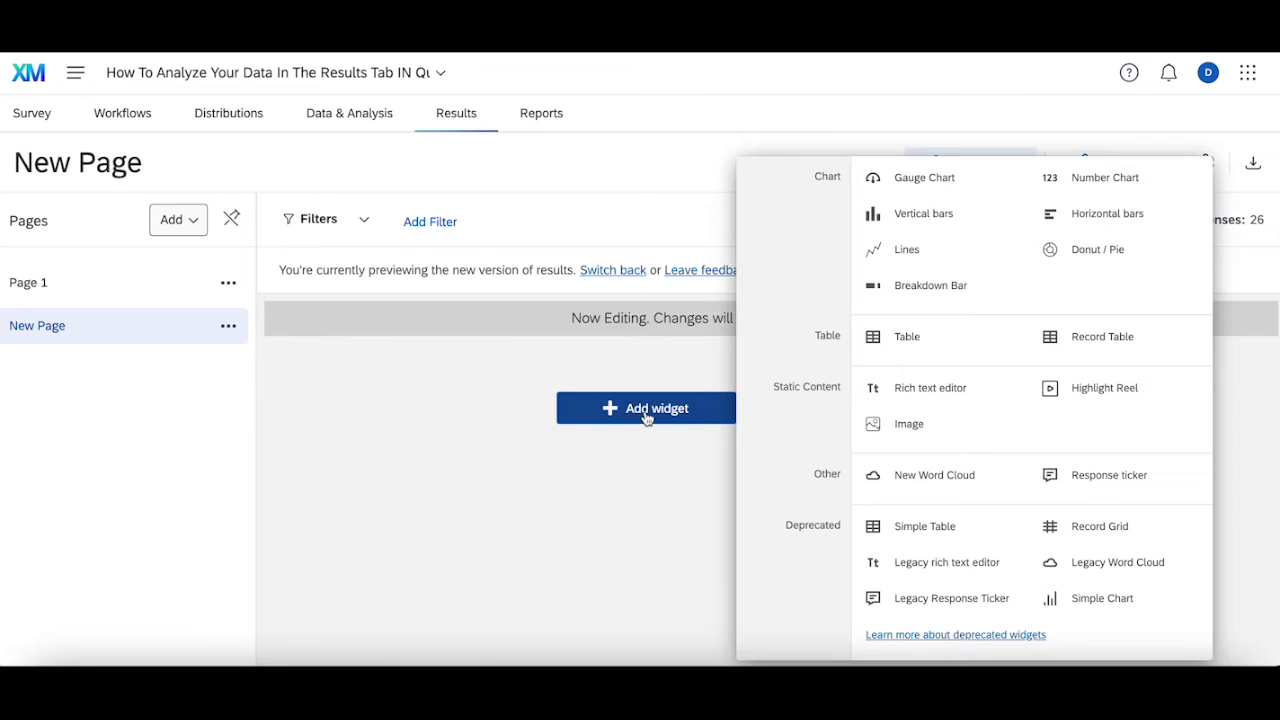
click(918, 342)
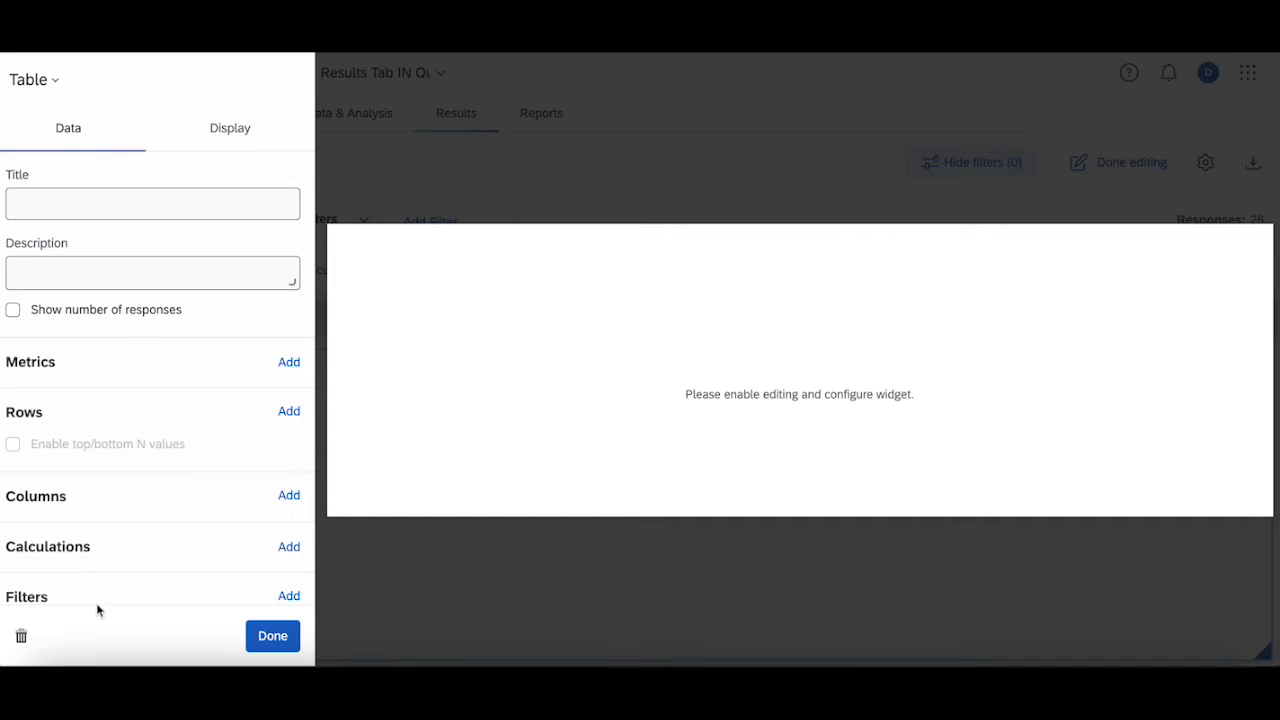
Step: Delete the unconfigured Table widget from New Page and add a Record Table widget instead
click(21, 636)
click(748, 450)
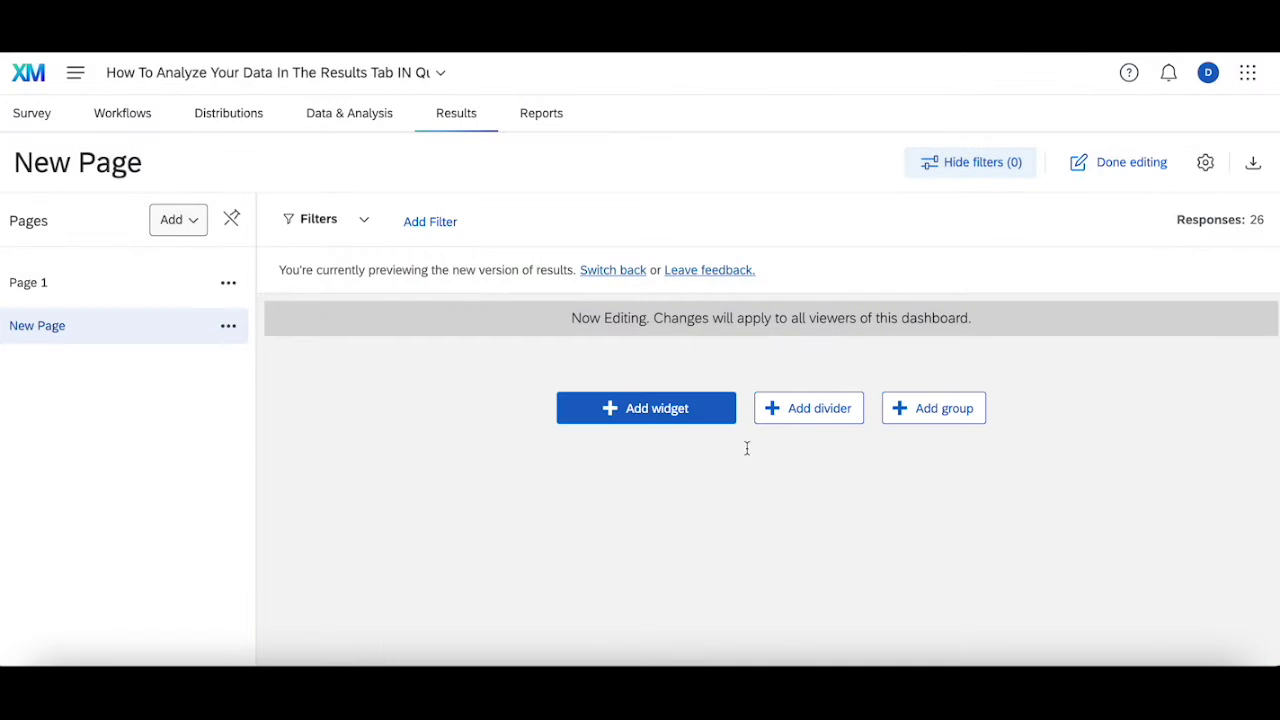
click(672, 421)
click(1106, 331)
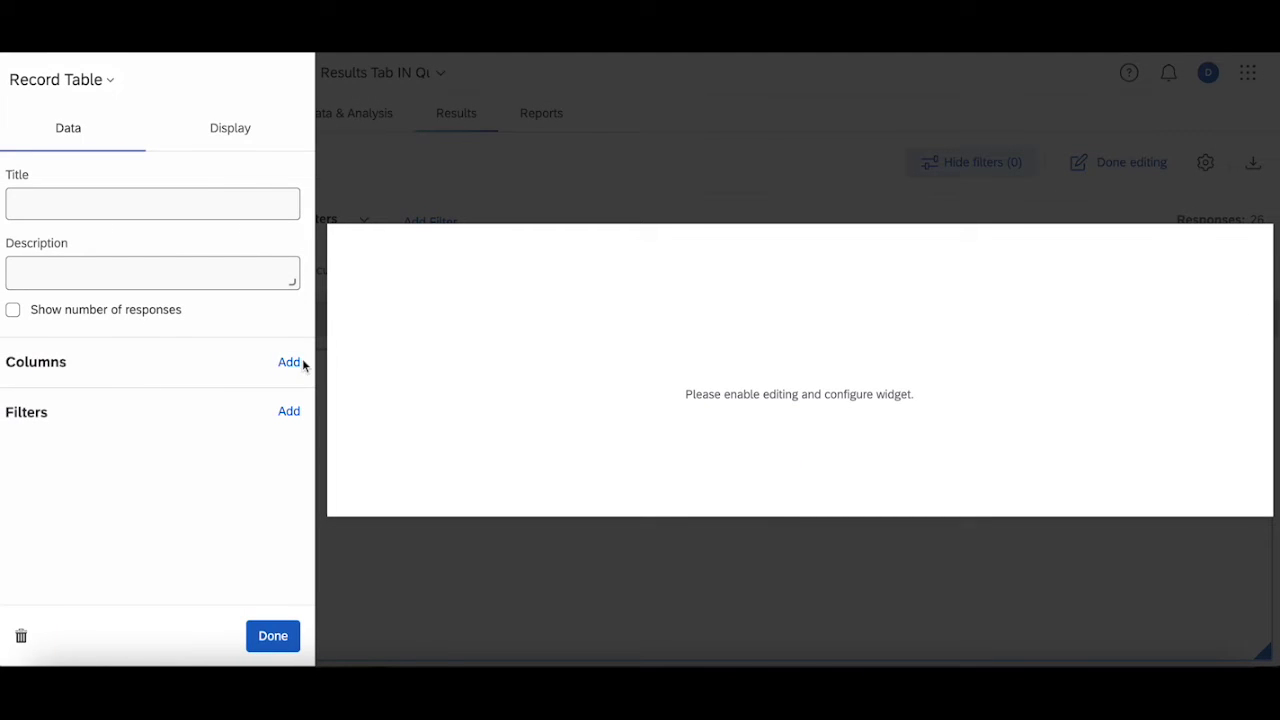
Step: Add the field "Q1 - What's your name?" as a column of the record table and close the widget settings
click(287, 364)
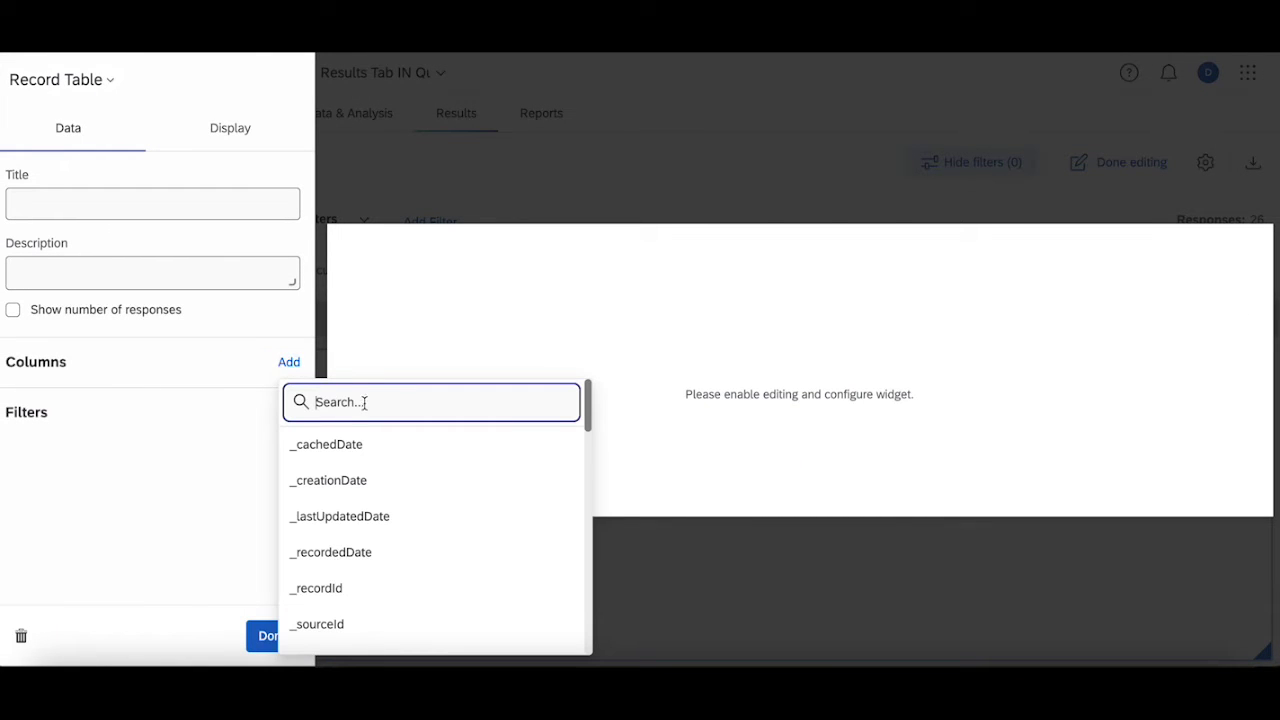
text(Name)
click(377, 482)
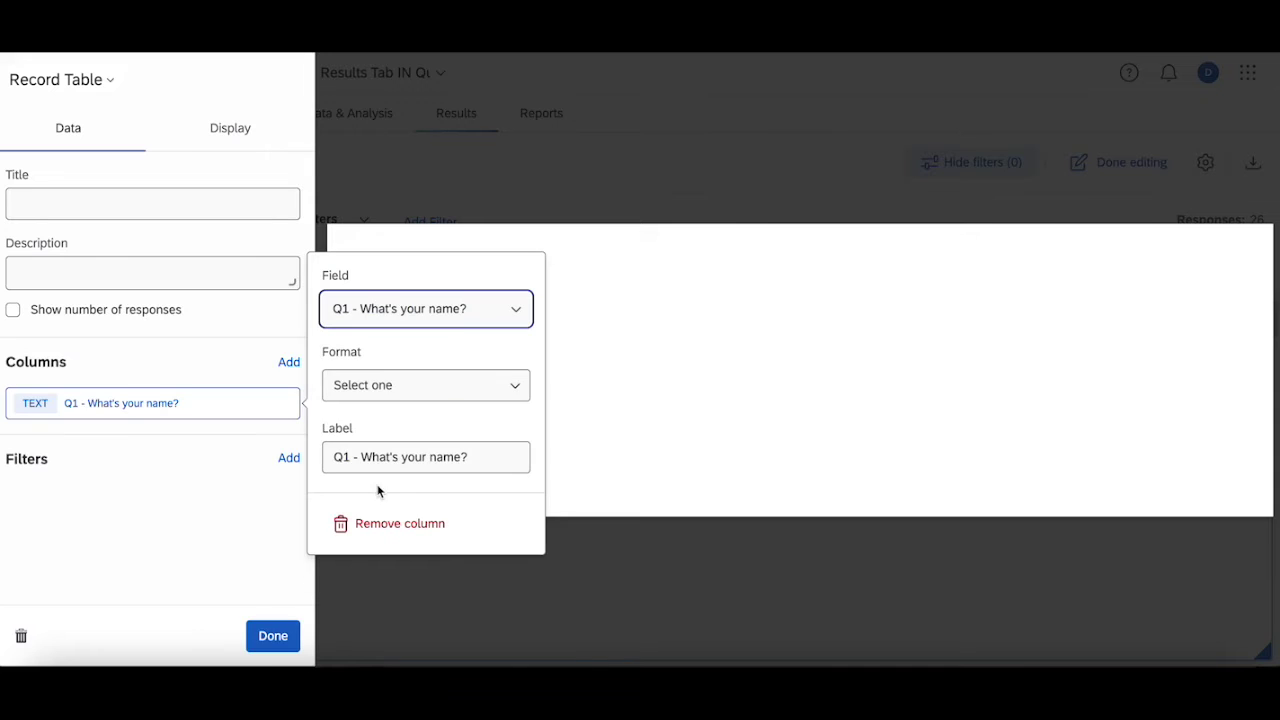
click(731, 551)
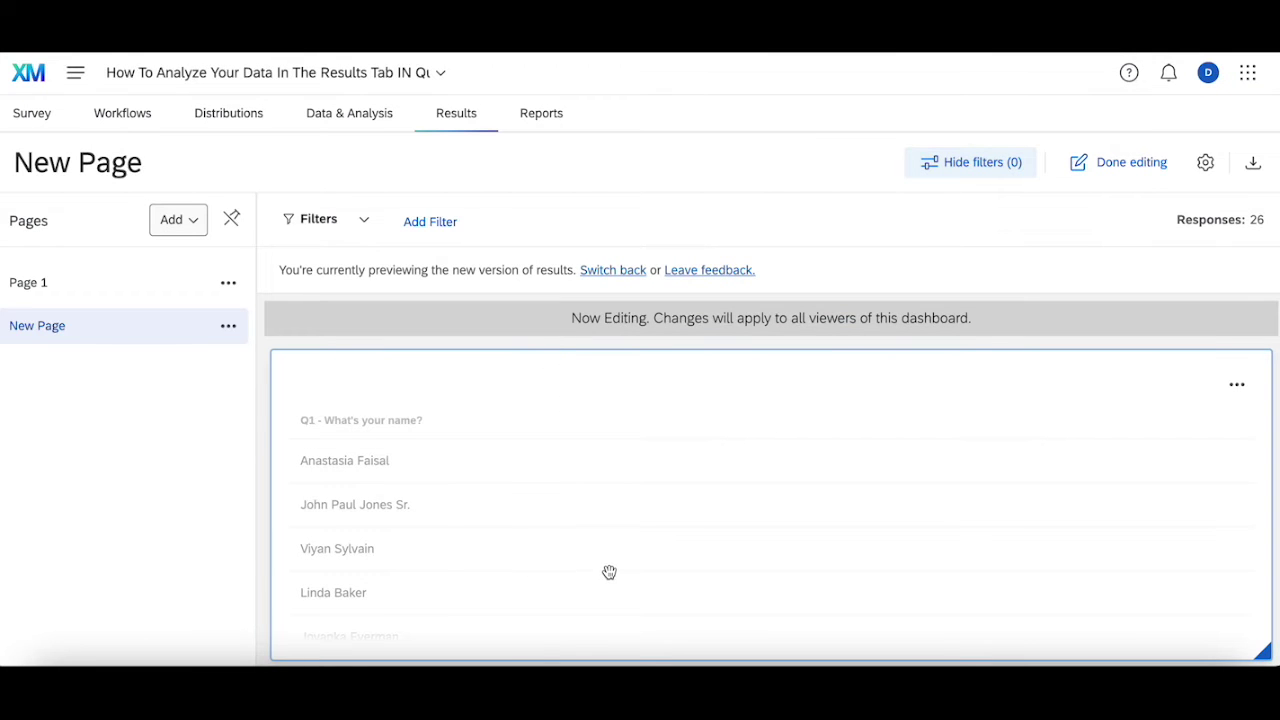
Step: Add a Donut / Pie widget below the record table with the Count metric and Q2 (working here one year from now) as dimension
scroll(726, 238, down, 2)
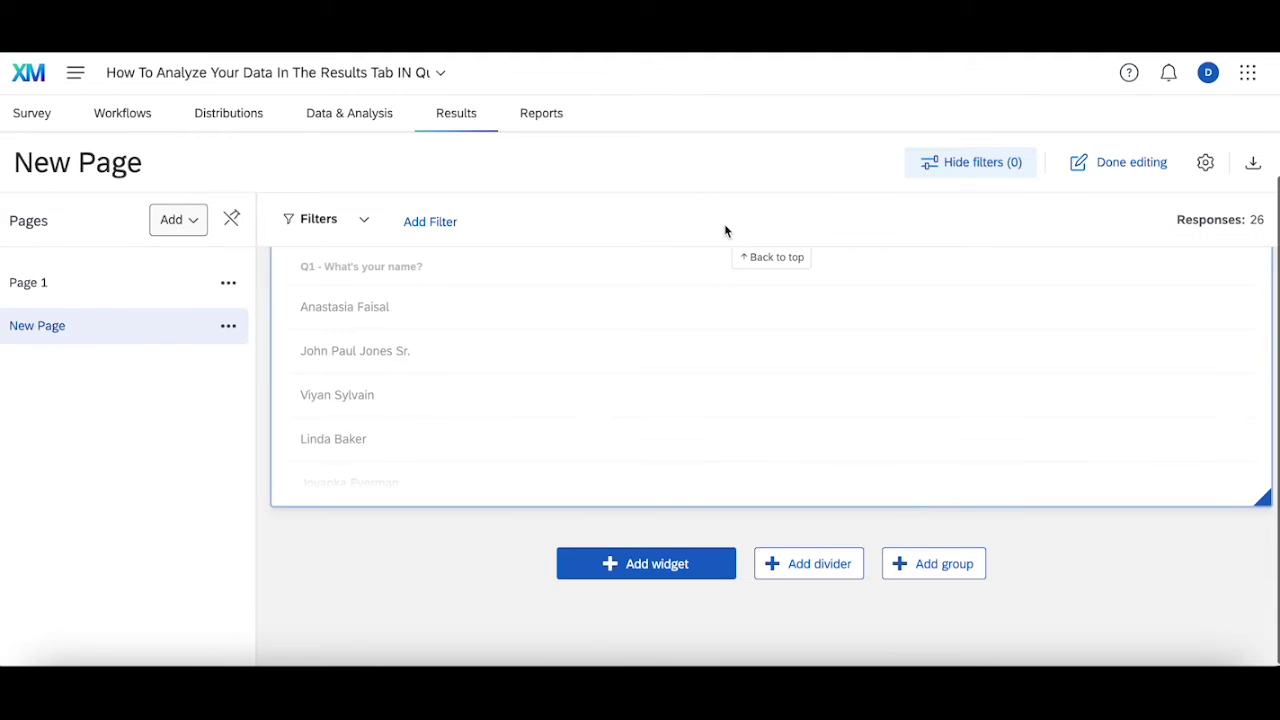
click(673, 566)
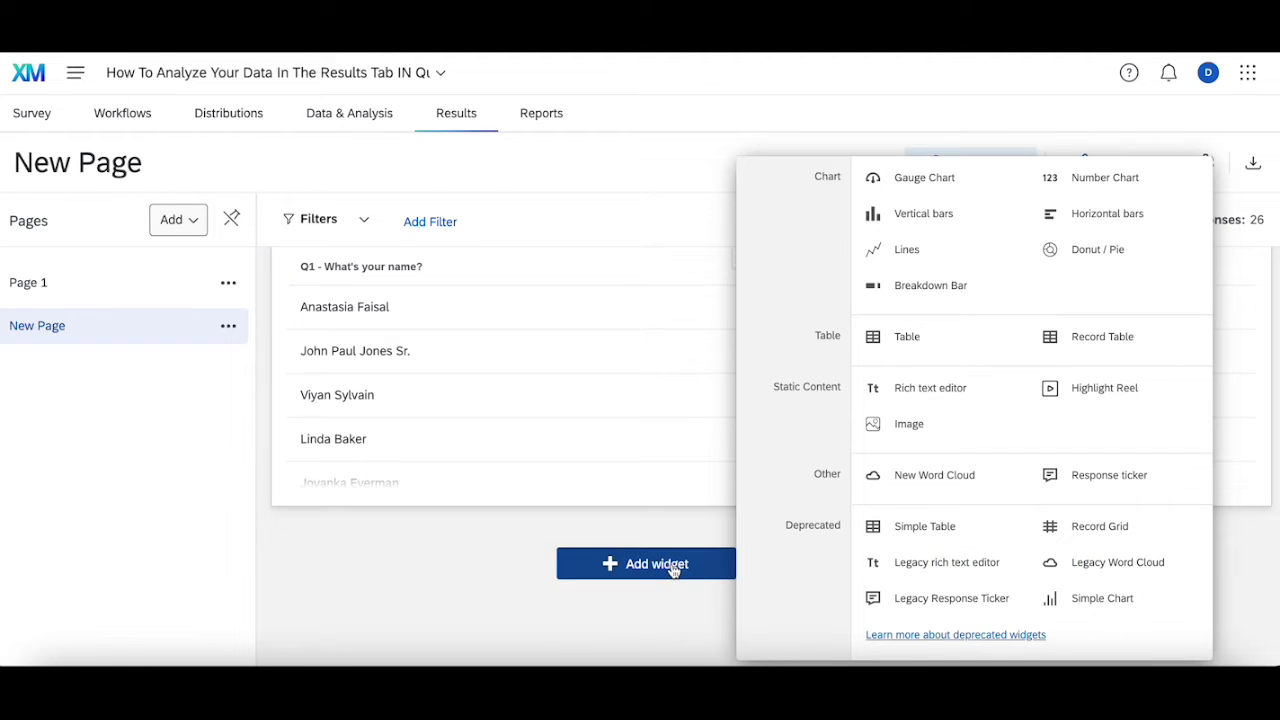
click(1106, 264)
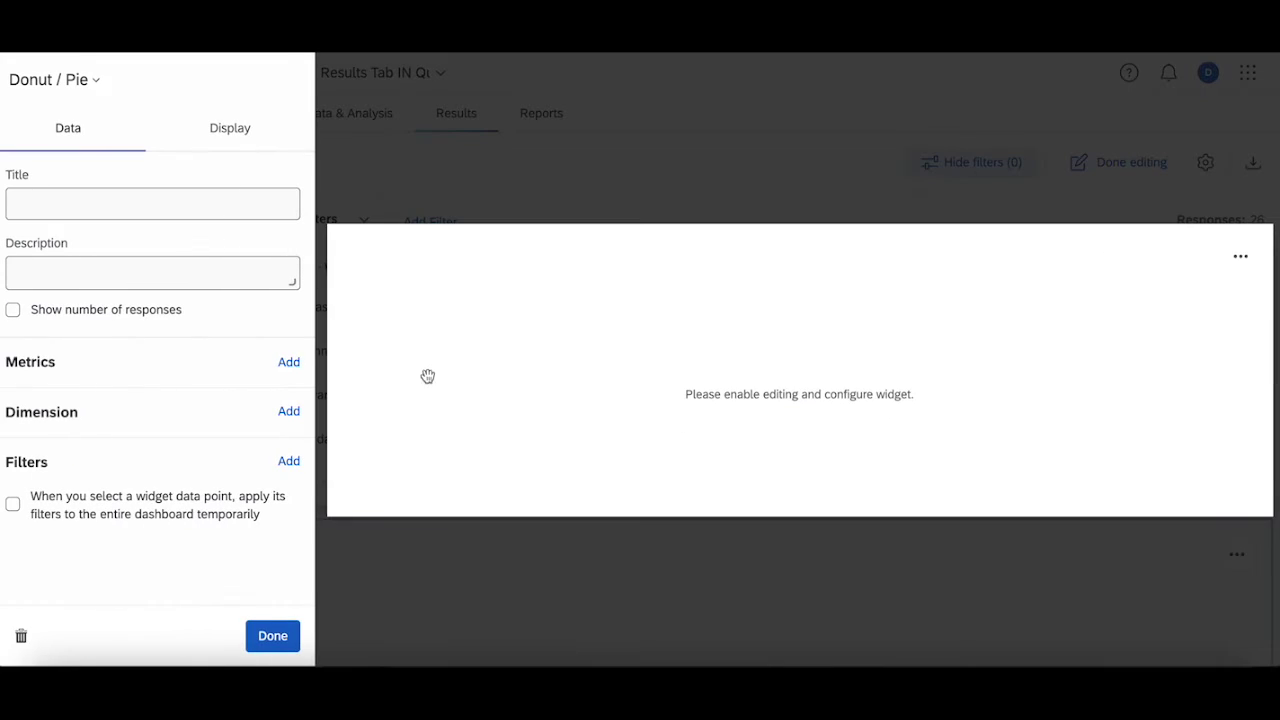
click(288, 363)
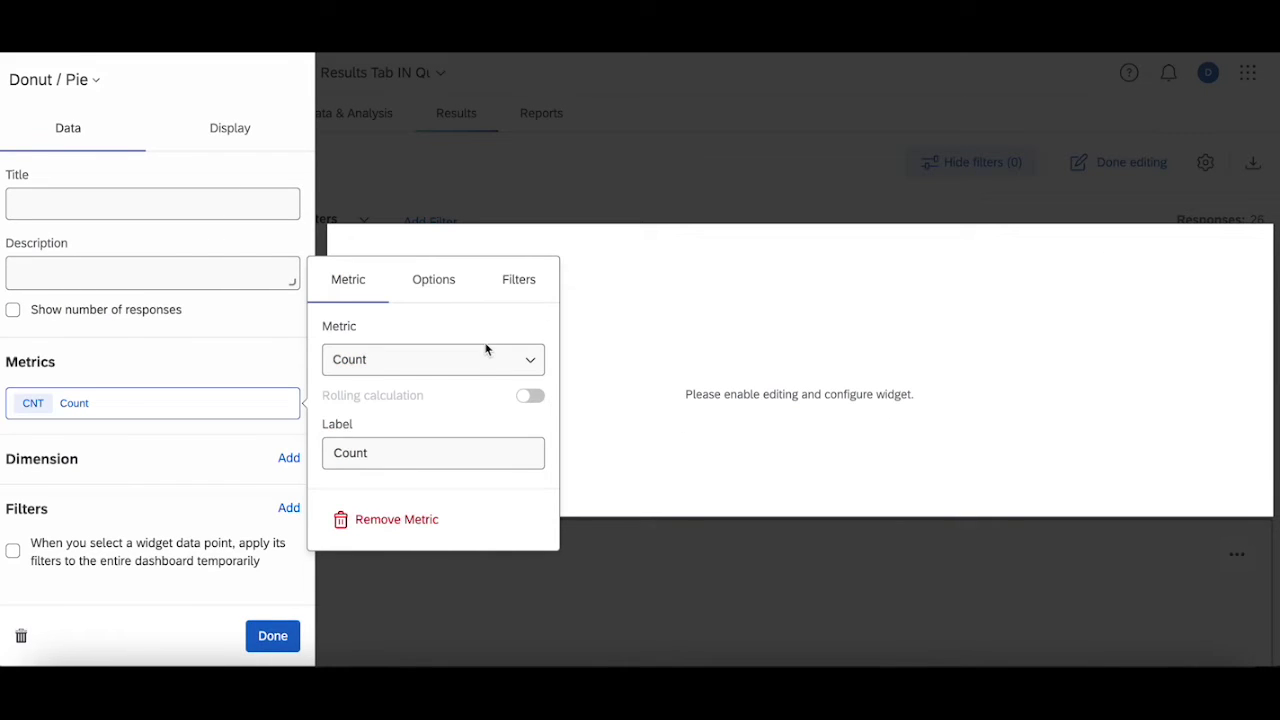
click(288, 457)
click(371, 240)
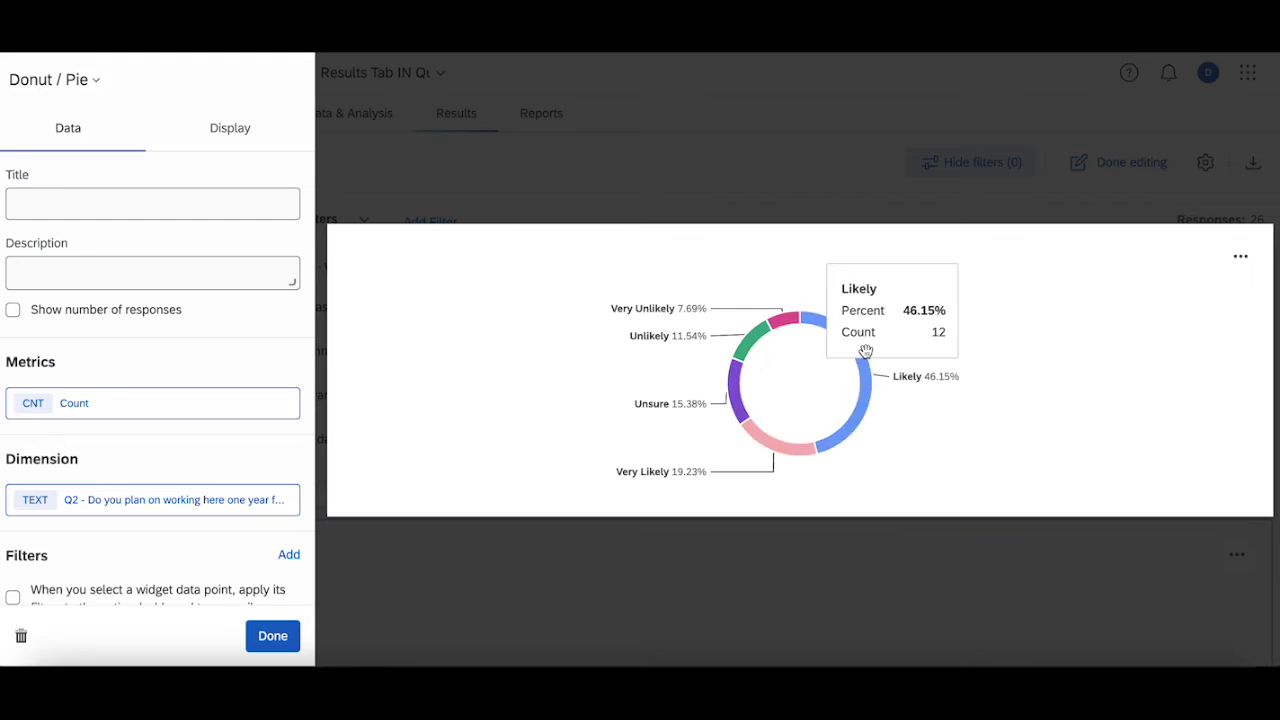
Step: Turn on Show values in the donut chart's styles and shrink the widget to about half the page width
mouse_move(830, 332)
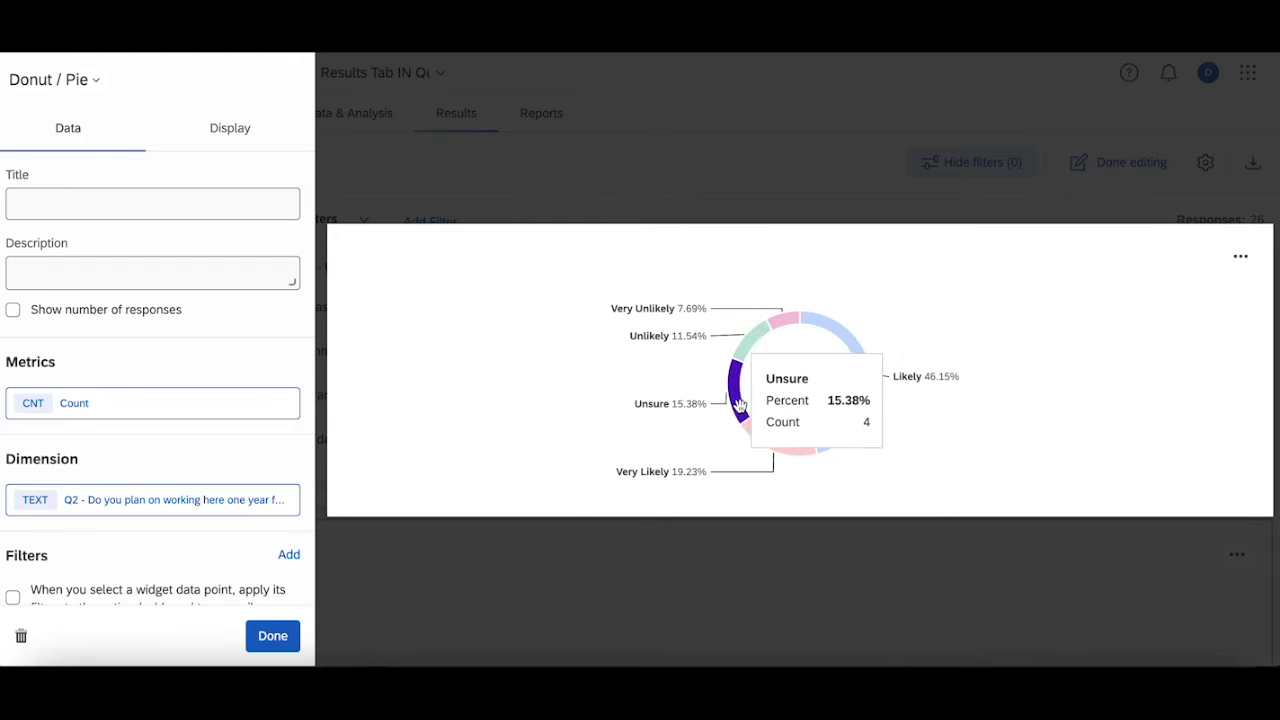
mouse_move(797, 444)
mouse_move(780, 320)
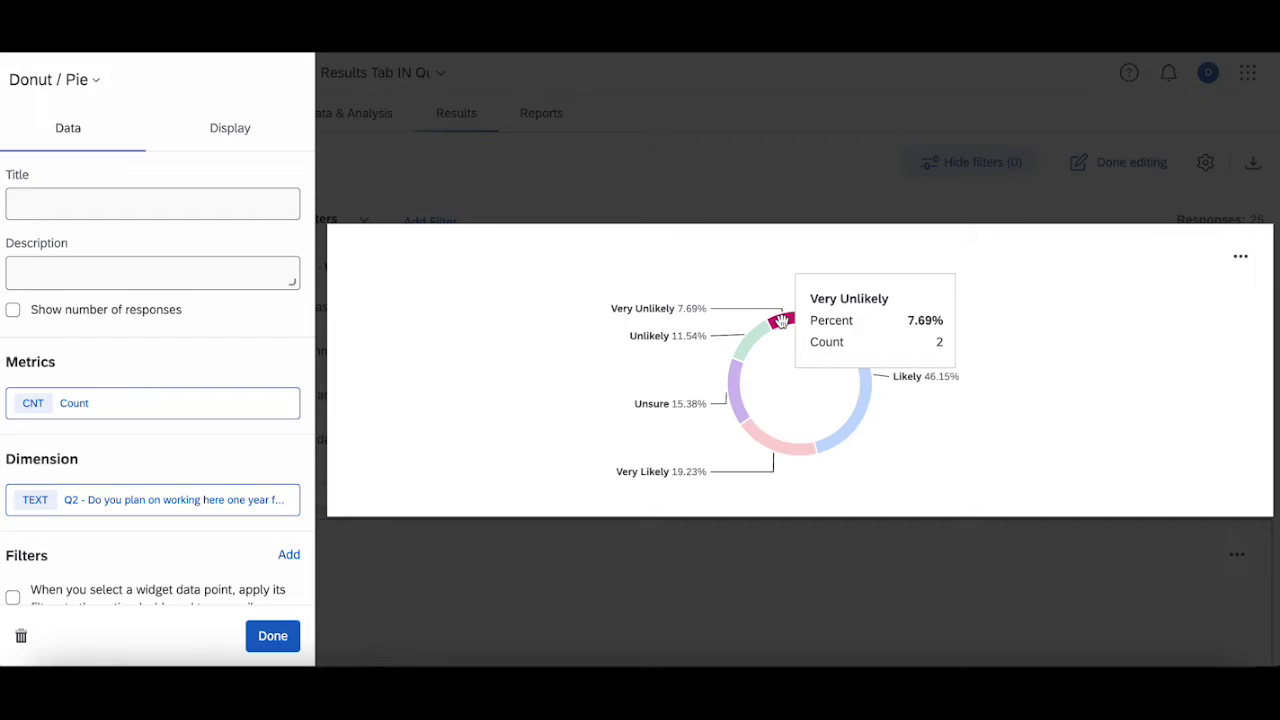
click(248, 135)
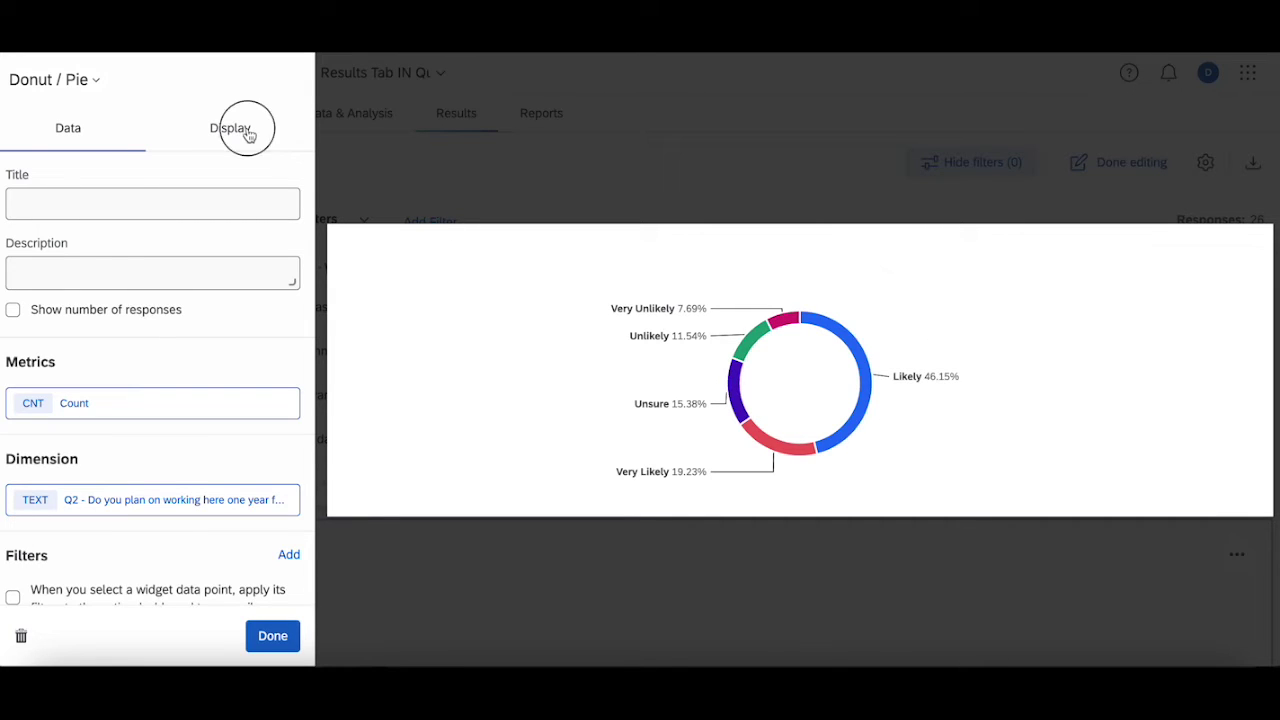
click(18, 212)
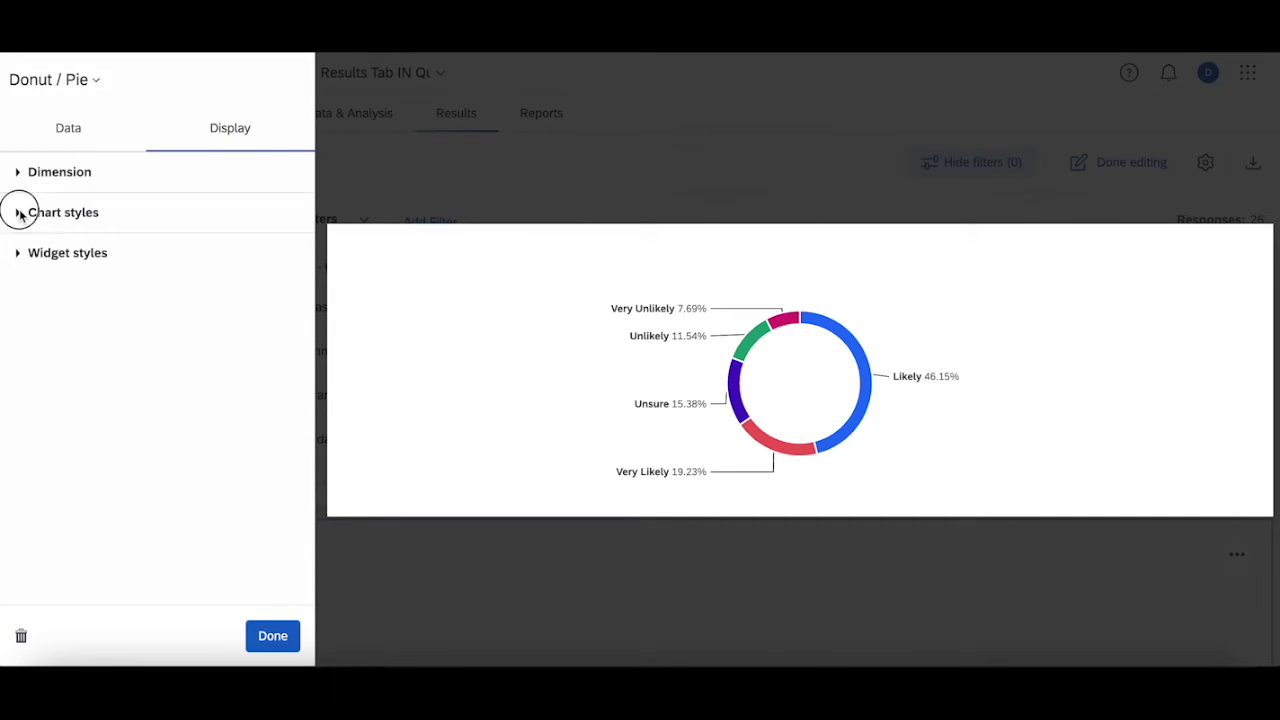
click(271, 271)
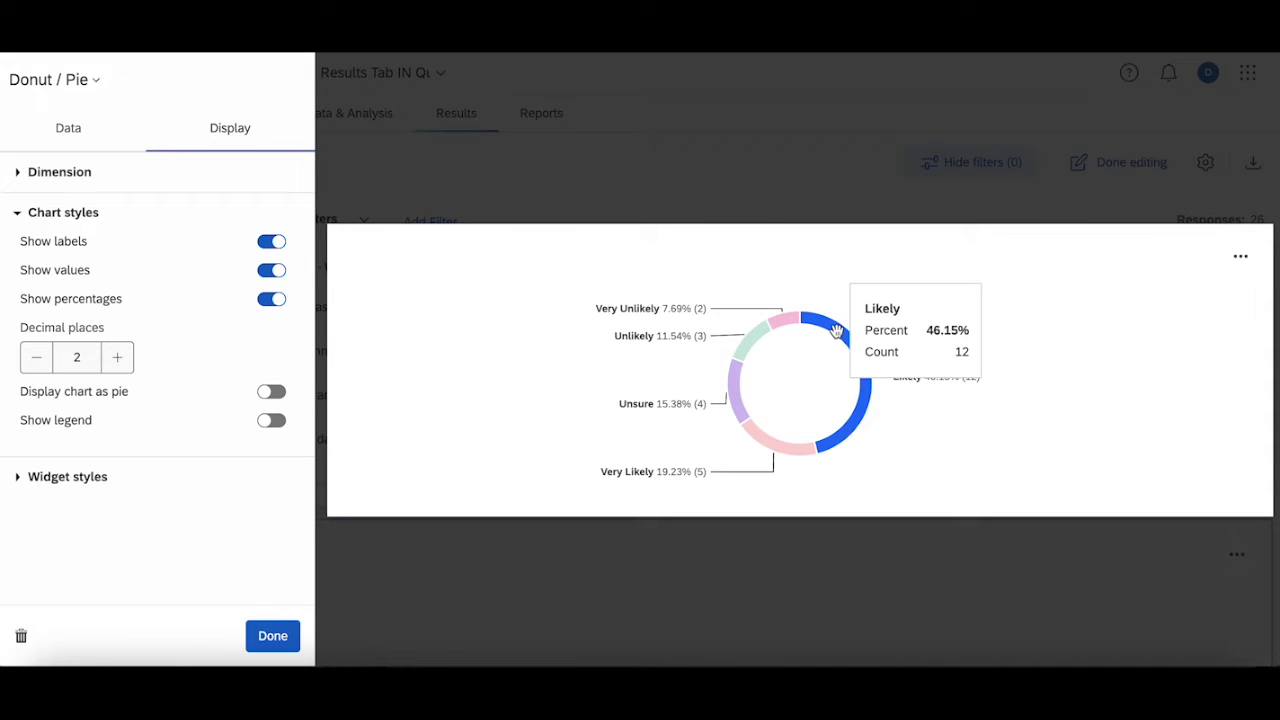
click(817, 223)
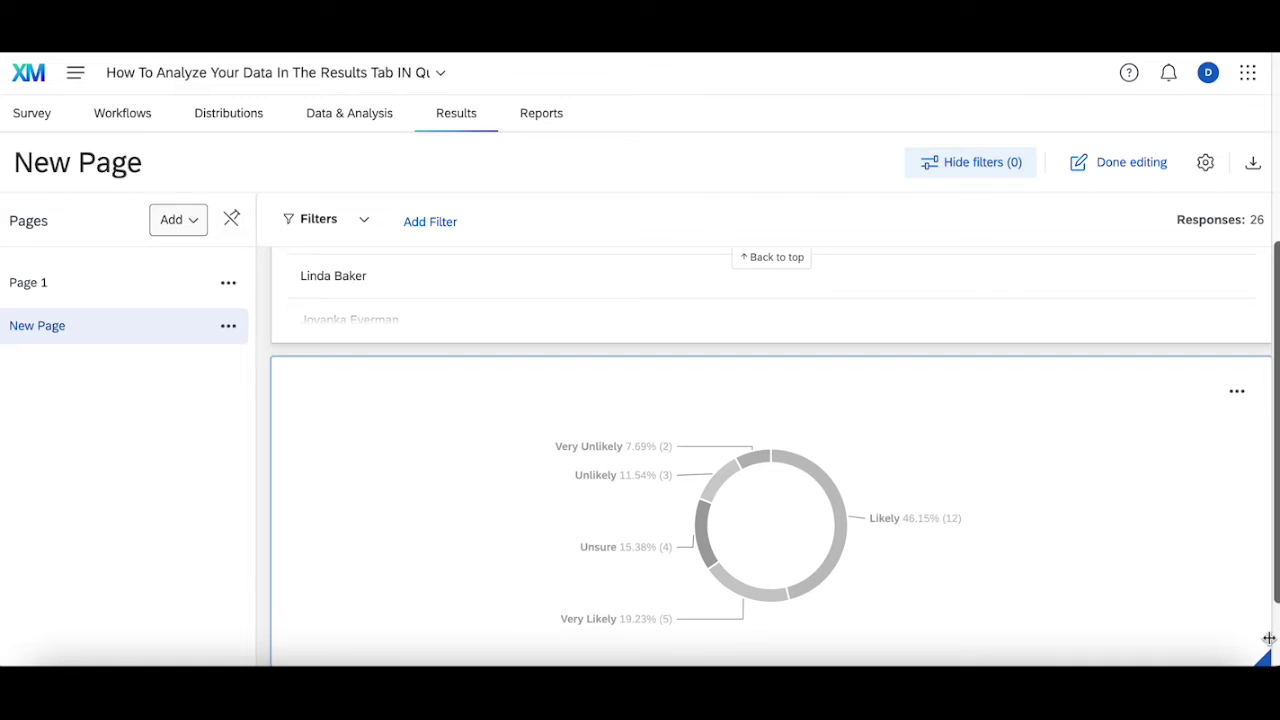
drag(1268, 638, 760, 560)
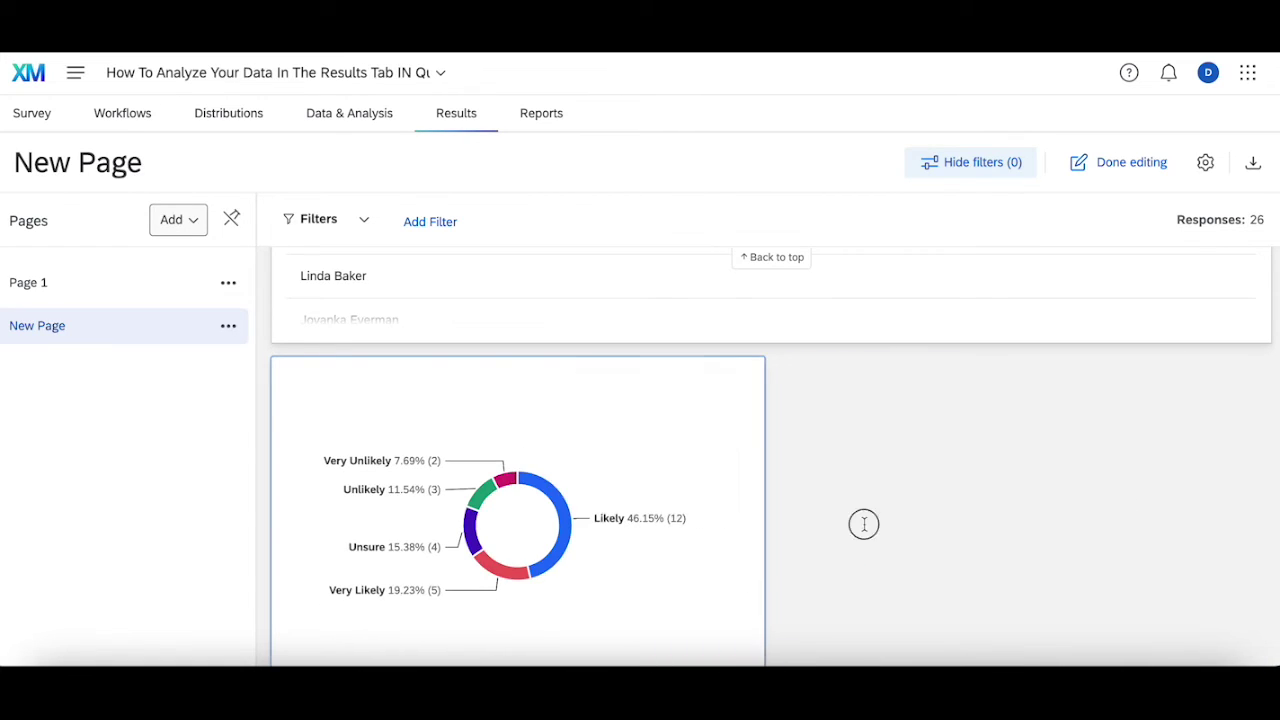
Step: Add a Vertical bars widget with the Count metric and Q2 (working here one year from now) on the X-axis
scroll(863, 523, down, 2)
click(680, 625)
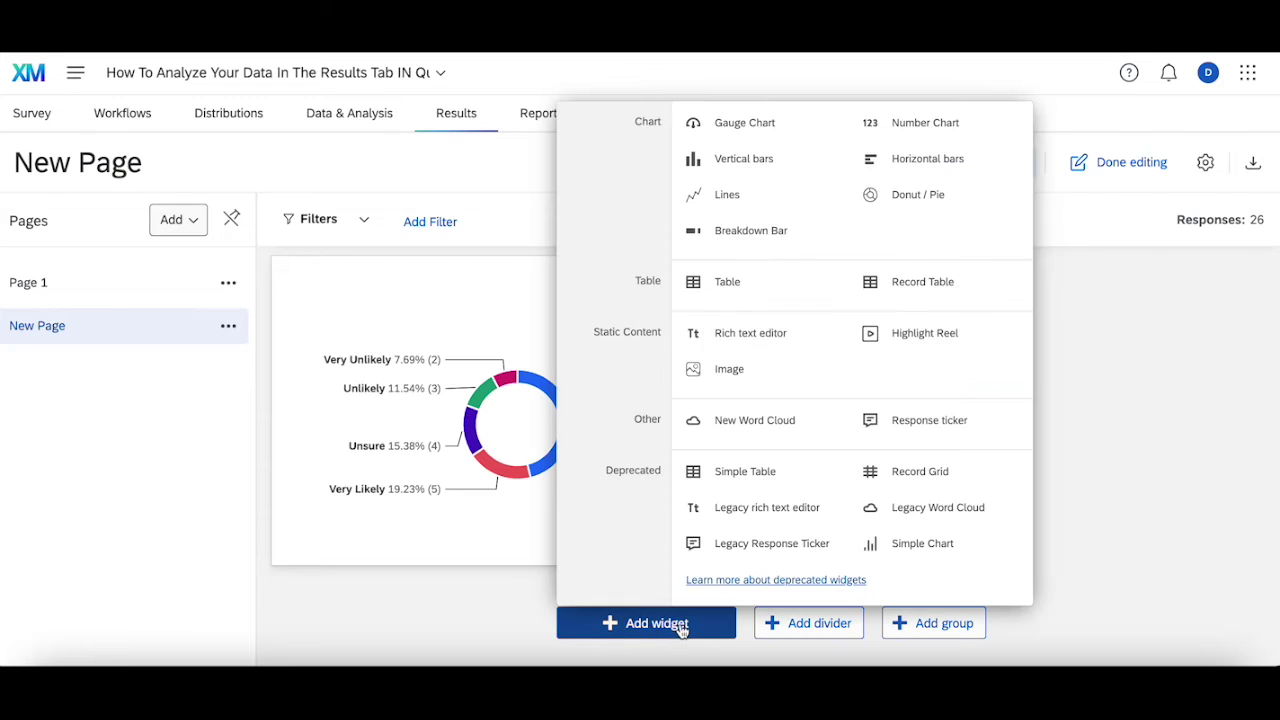
click(746, 160)
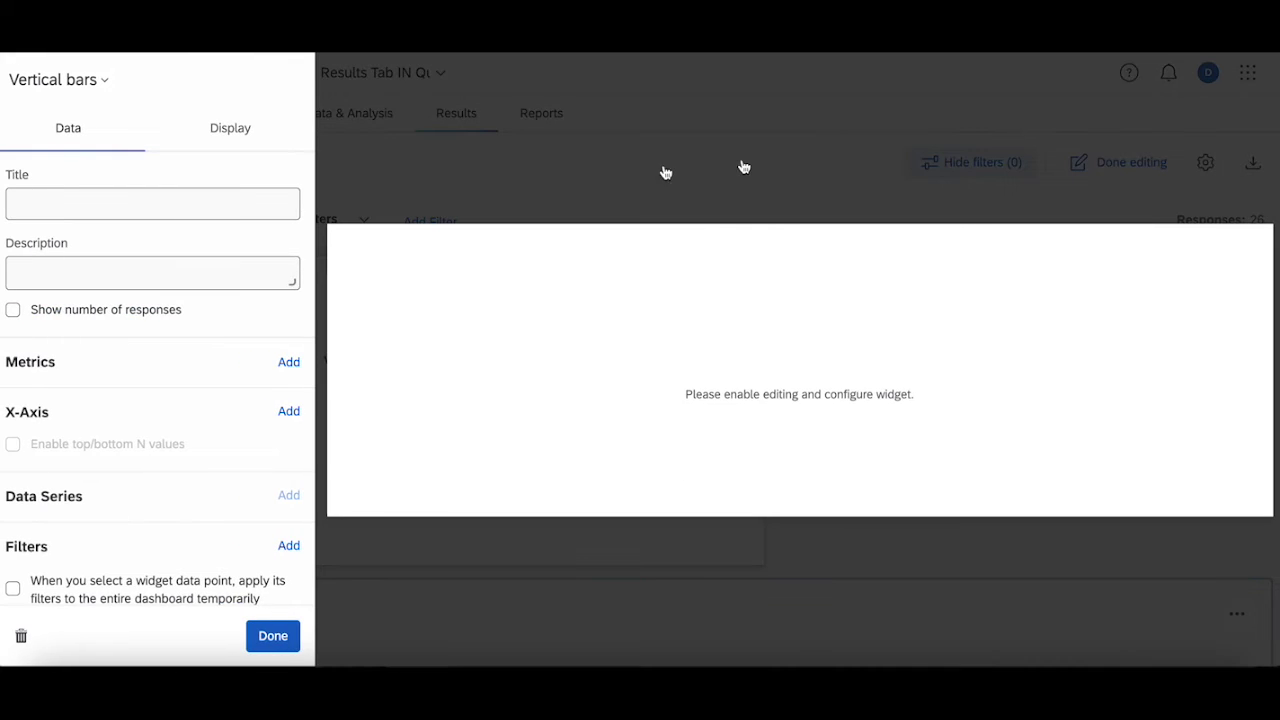
click(288, 362)
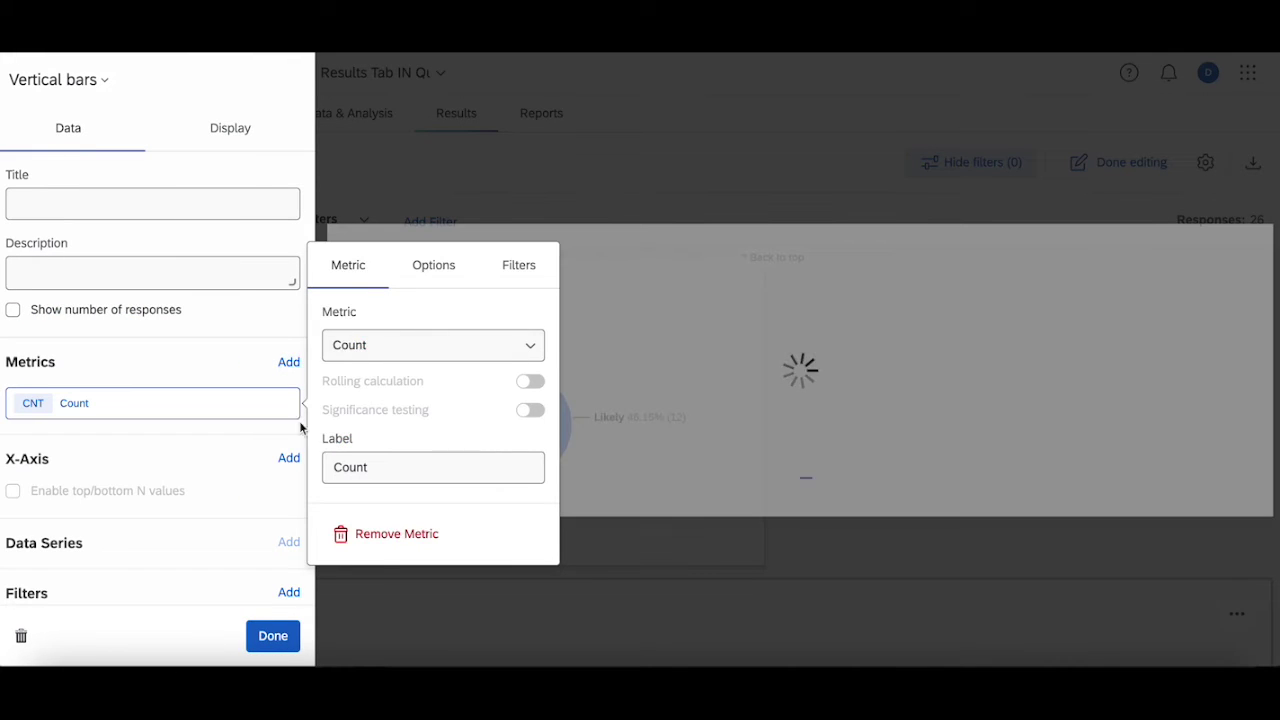
click(288, 458)
click(388, 228)
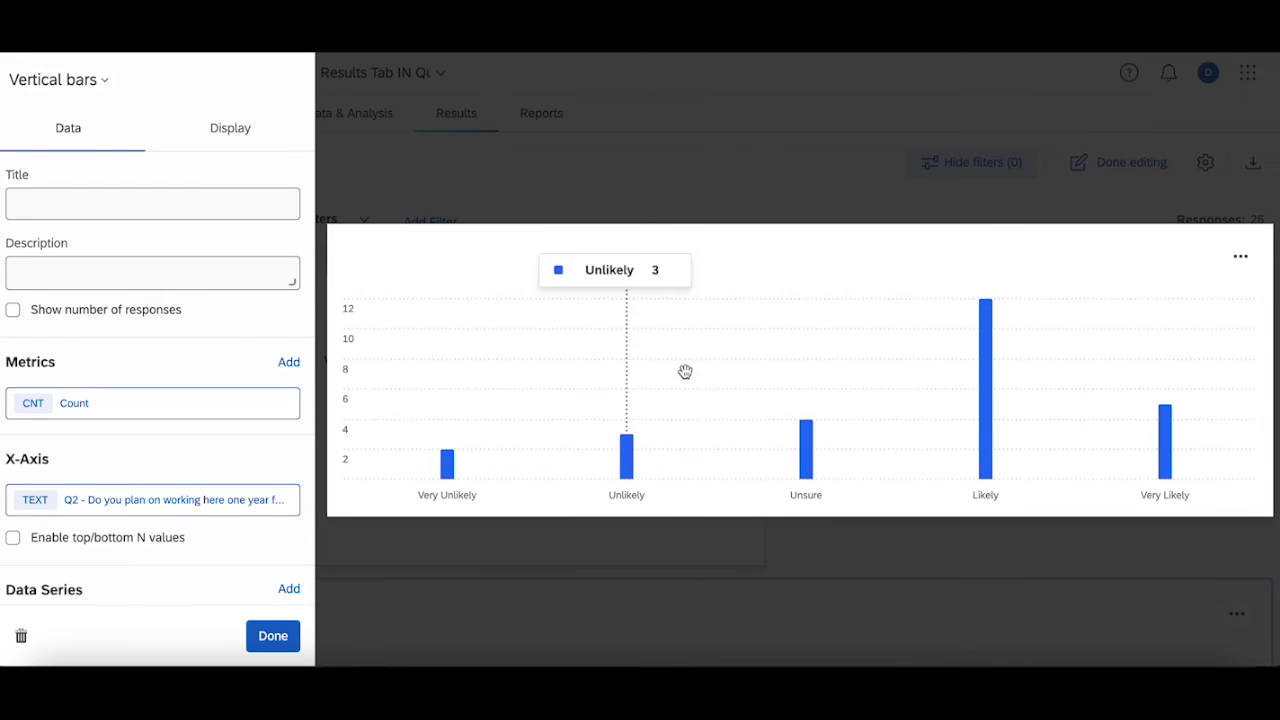
Step: Turn on Show data values for the vertical bar chart and resize it to fit beside the donut chart
click(237, 143)
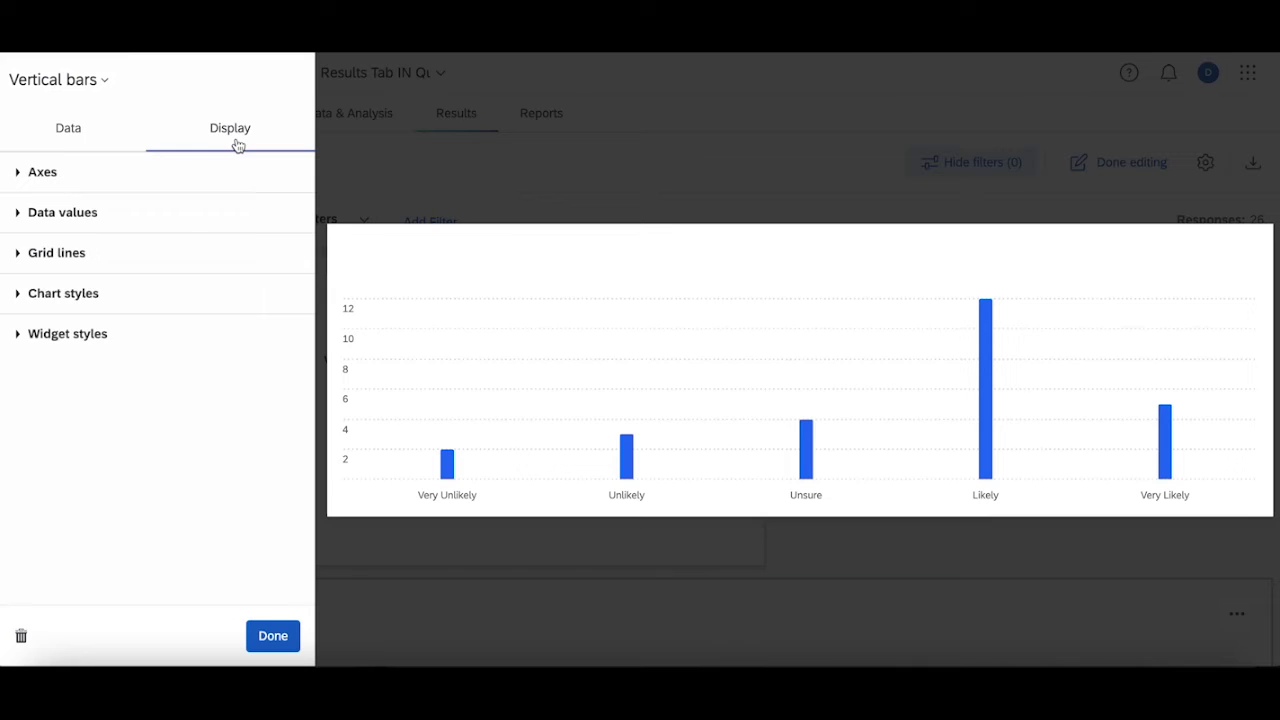
click(20, 211)
click(272, 241)
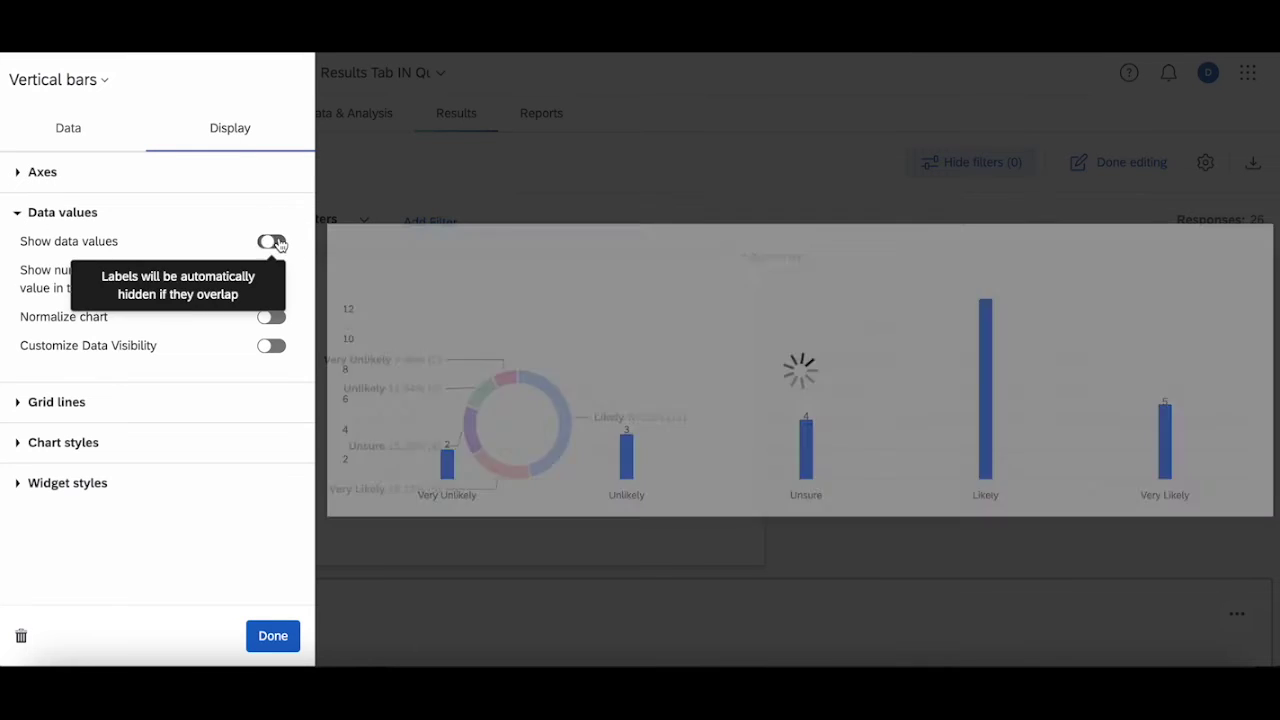
mouse_move(431, 429)
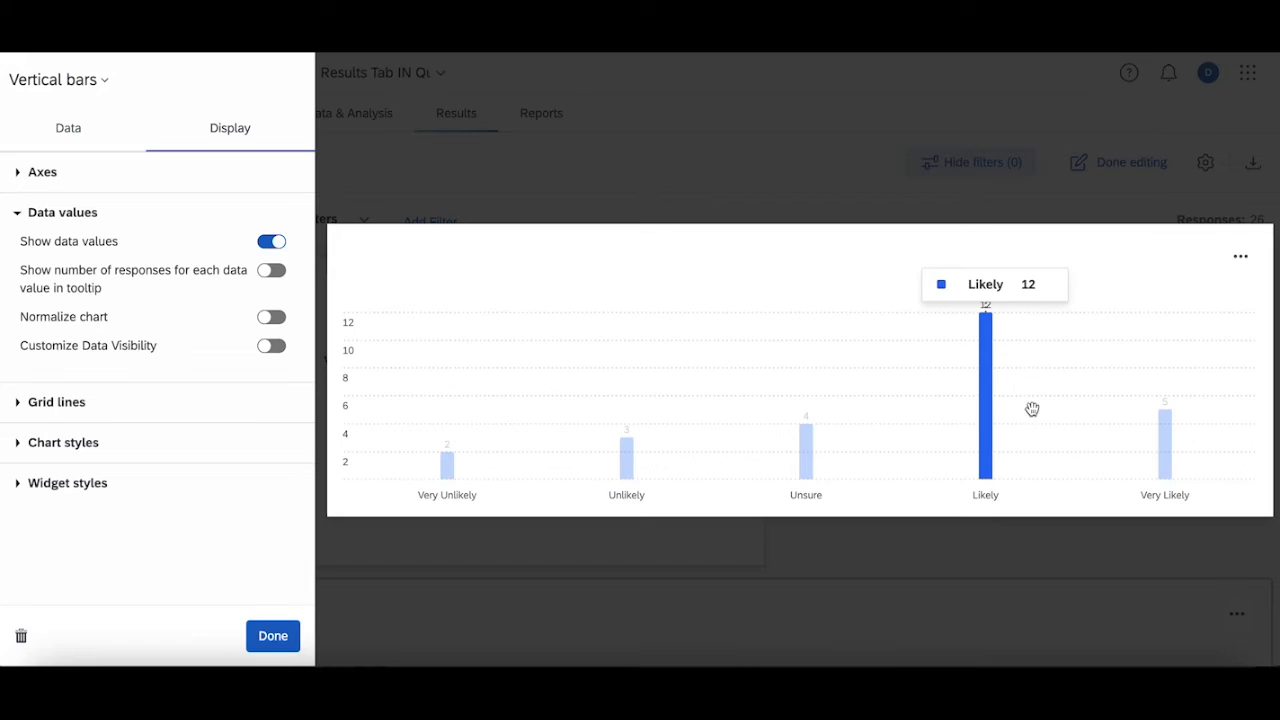
mouse_move(1103, 428)
click(754, 212)
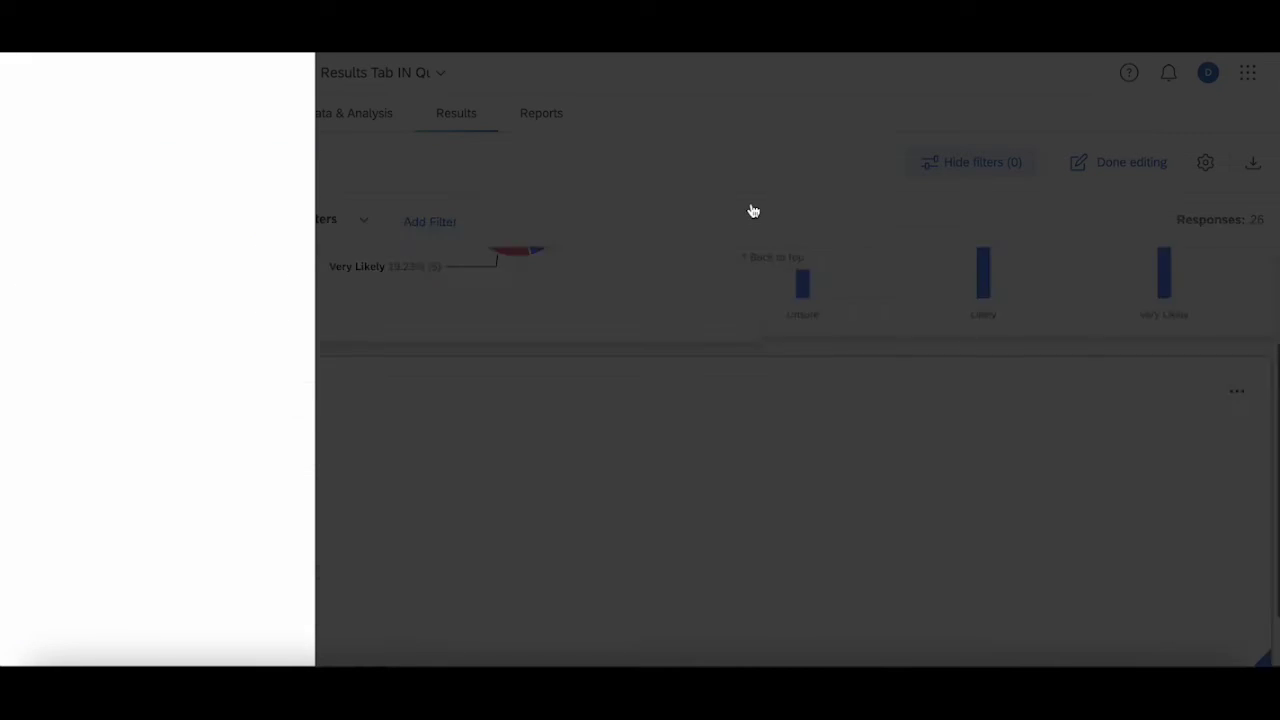
drag(266, 394, 814, 397)
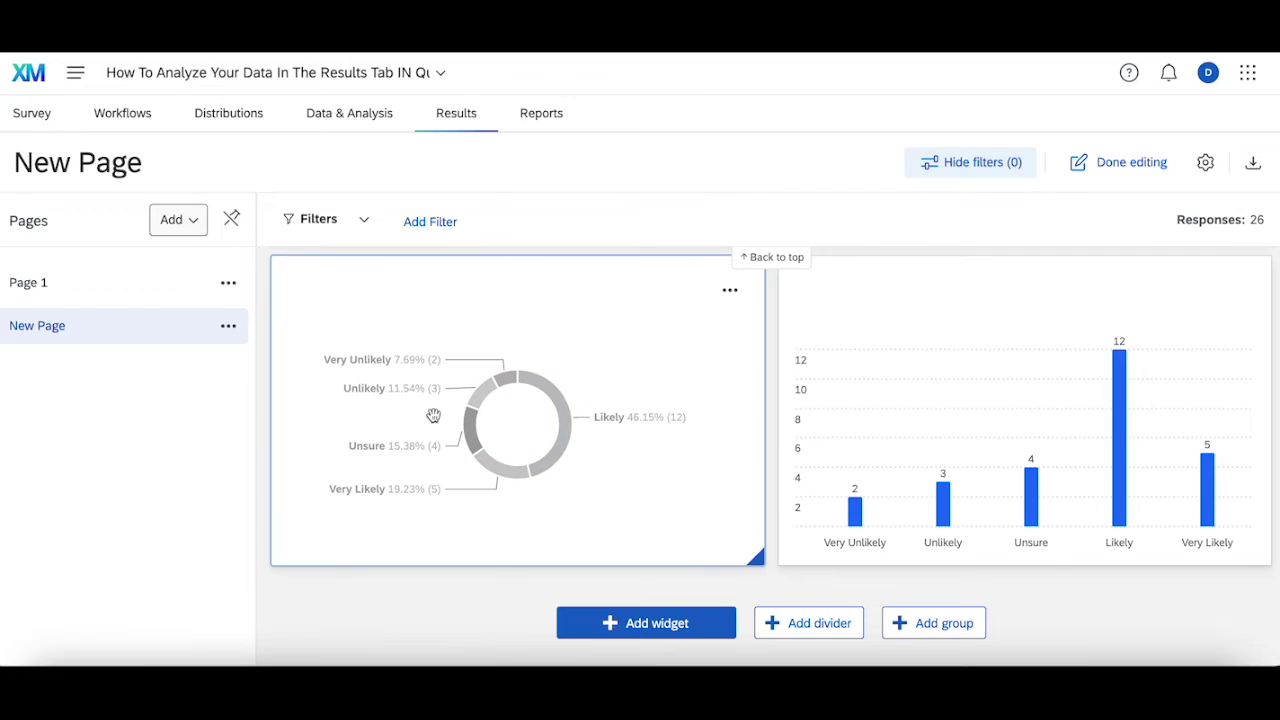
Step: Review questions Q2 and Q3 in the survey builder and return to the results dashboard
click(31, 115)
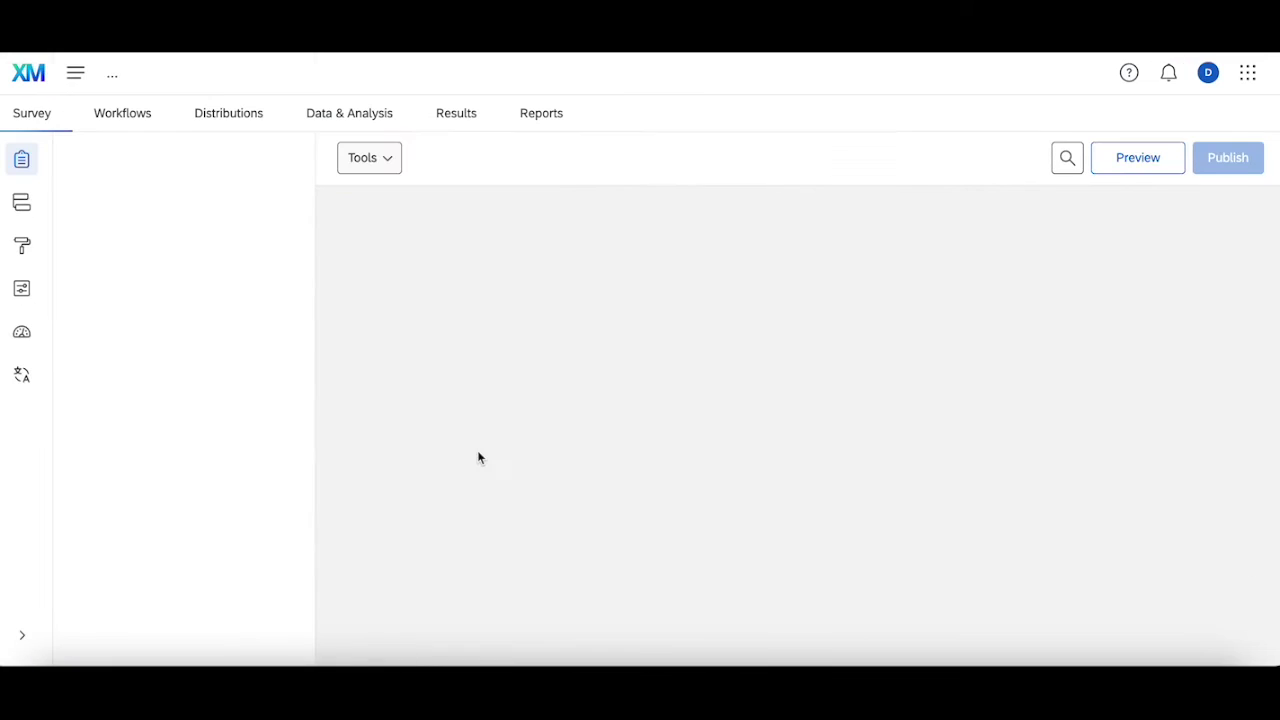
scroll(454, 510, down, 2)
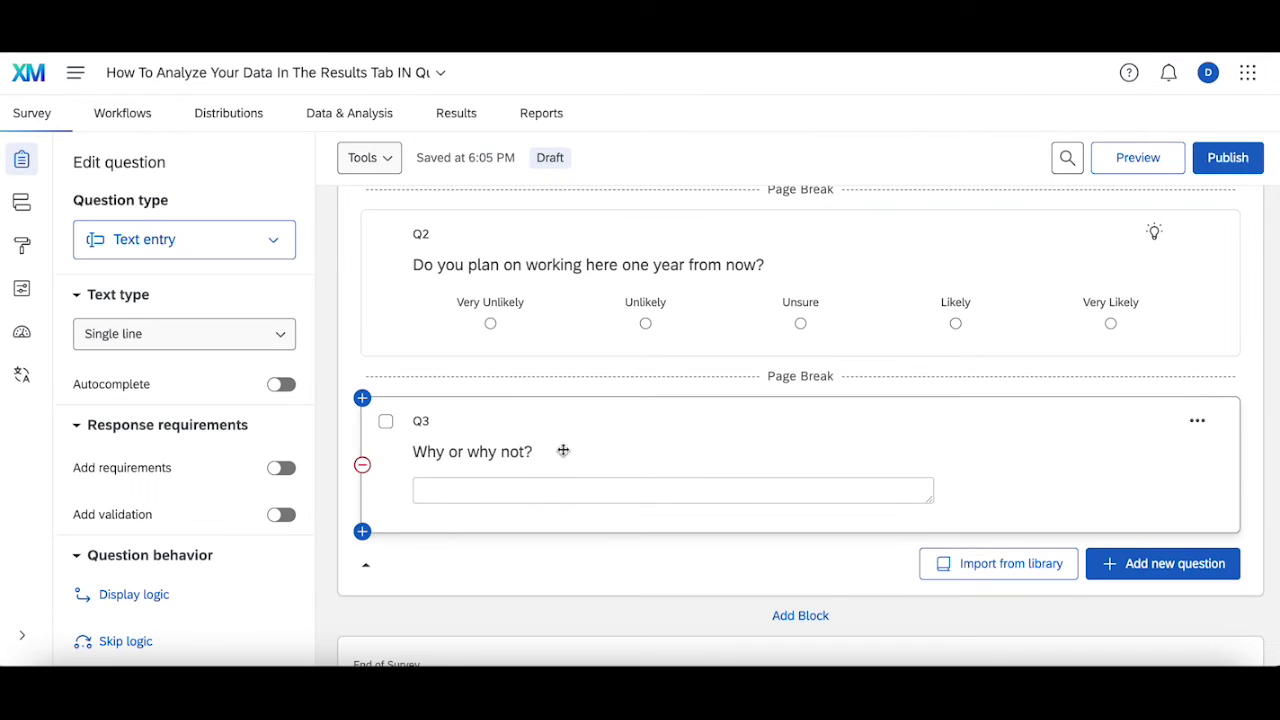
click(458, 116)
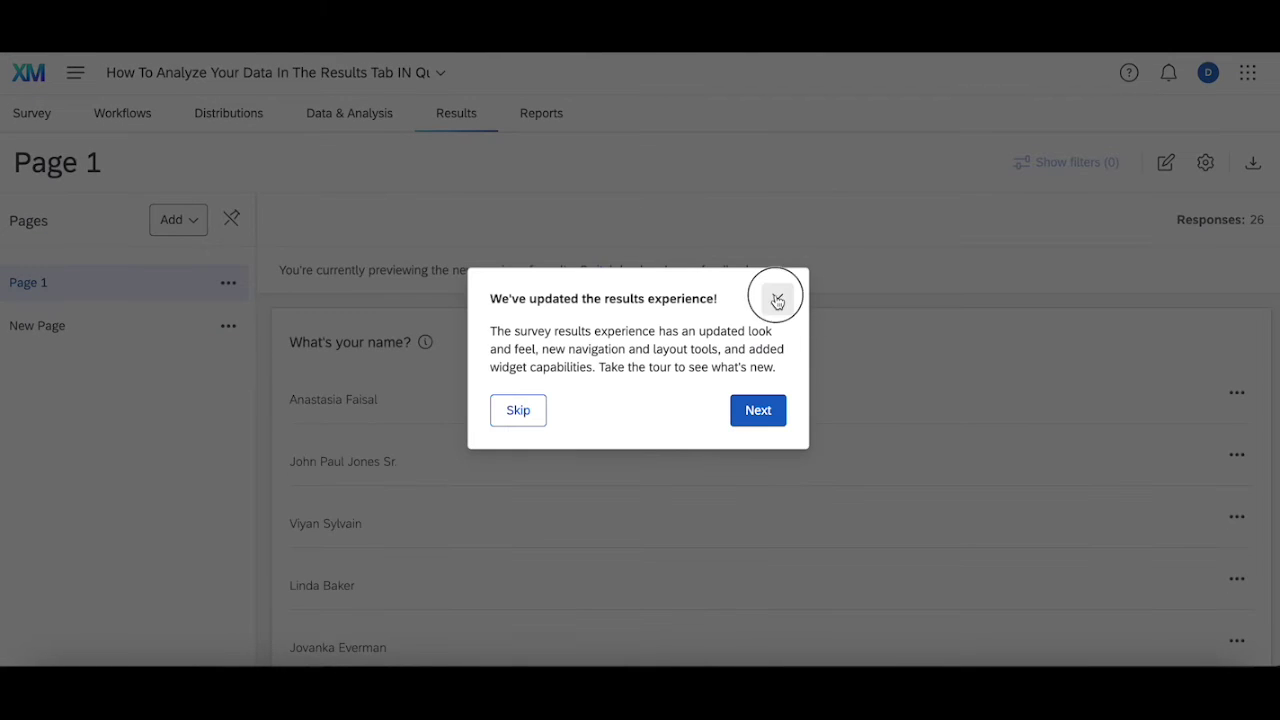
Step: Dismiss the results update notice, open New Page and turn on editing
click(777, 298)
click(128, 340)
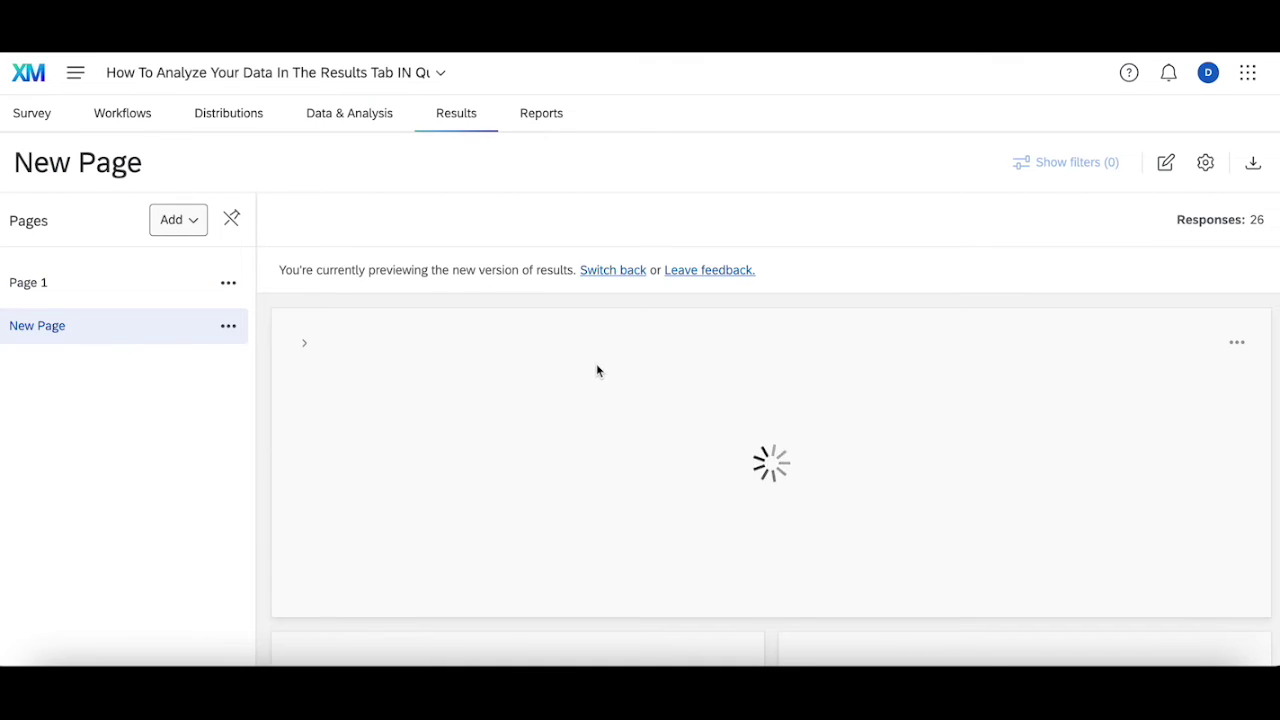
scroll(595, 370, down, 3)
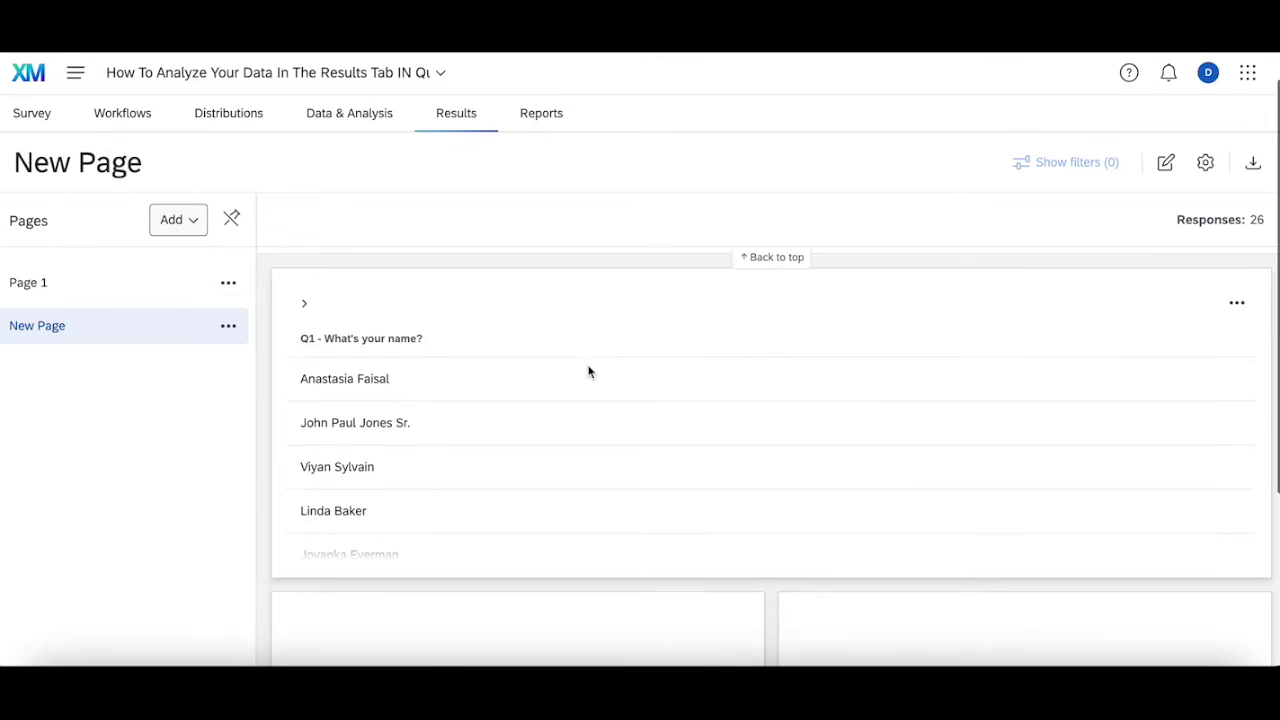
click(1165, 162)
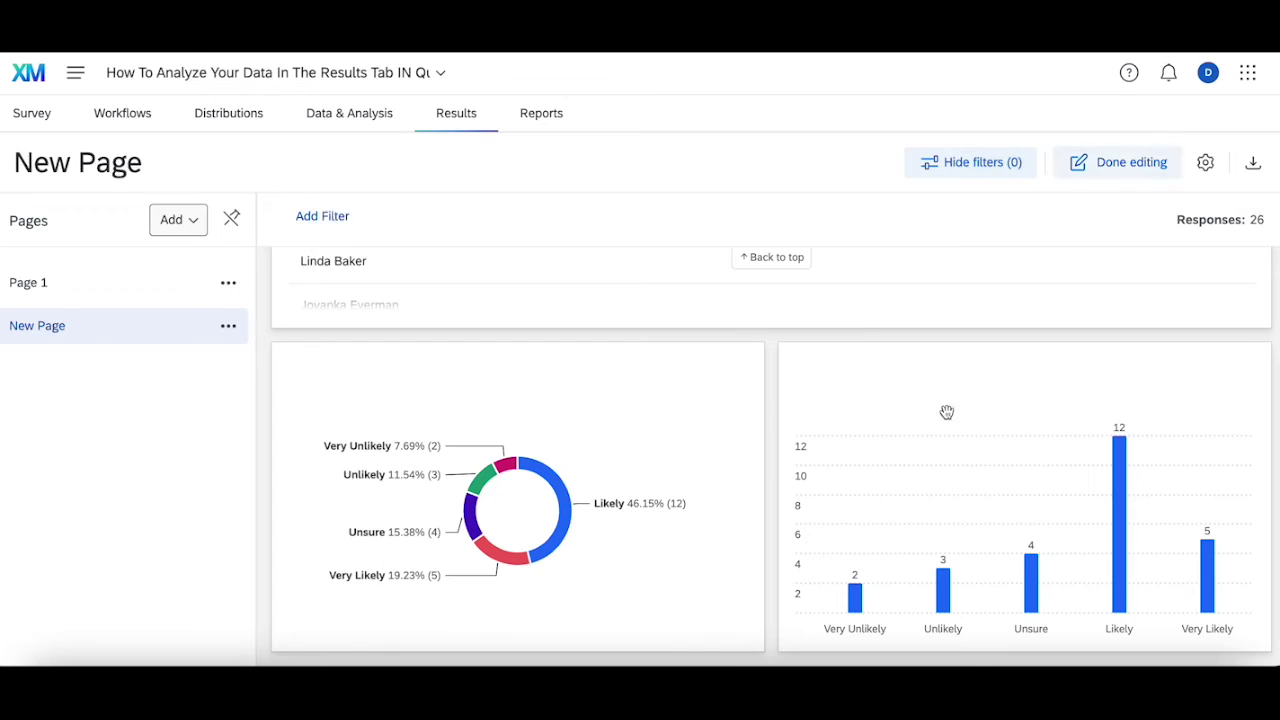
Step: Add a Legacy Word Cloud widget below the charts with Q3 - Why or why not? as its text source
click(633, 624)
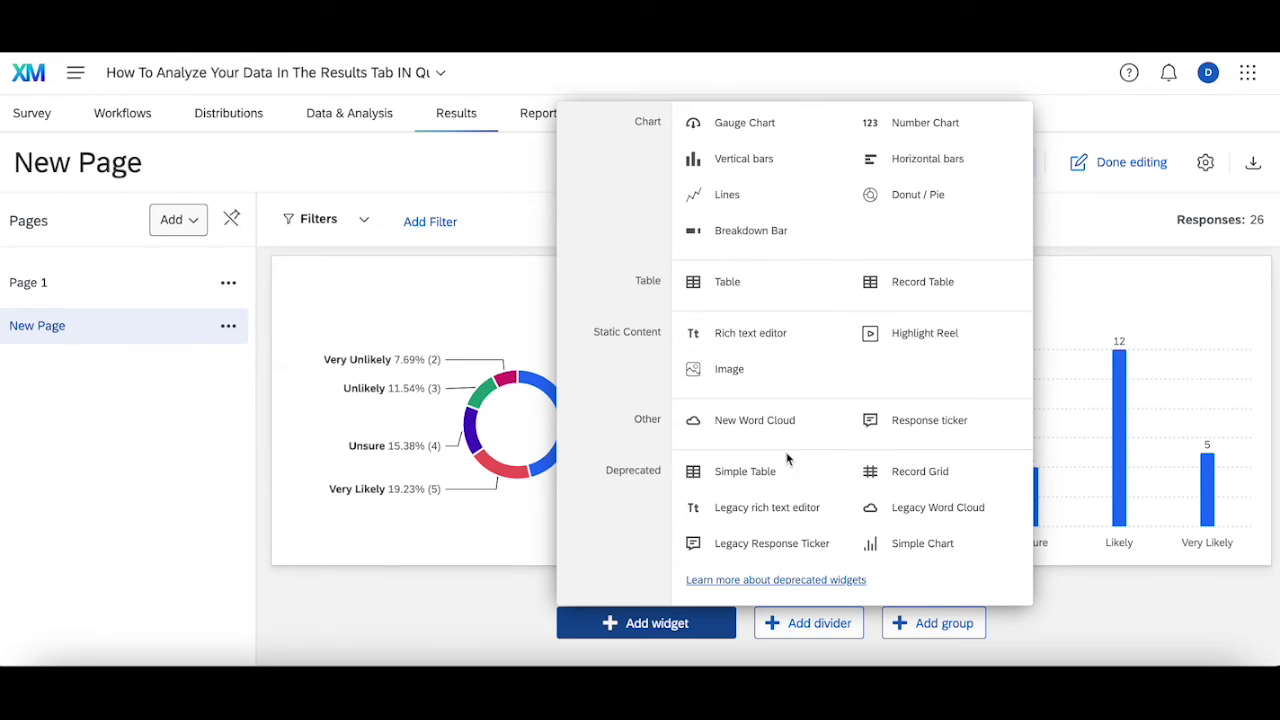
click(927, 510)
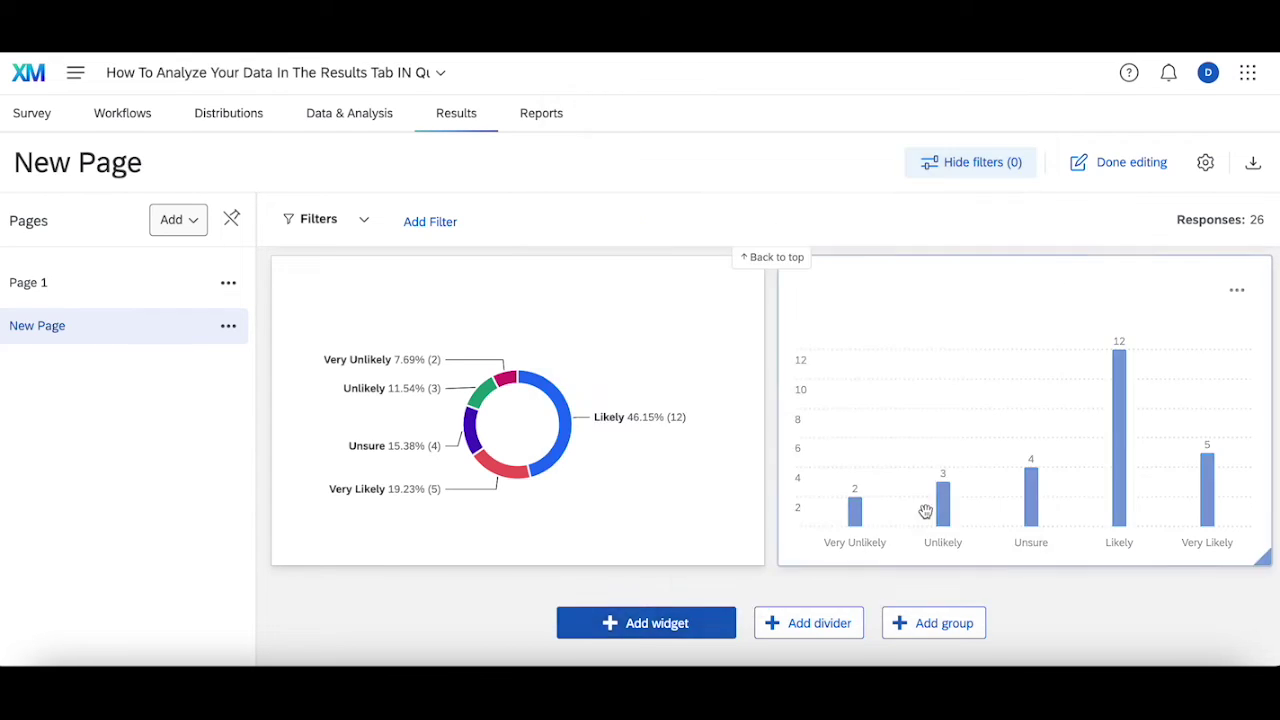
scroll(189, 386, down, 3)
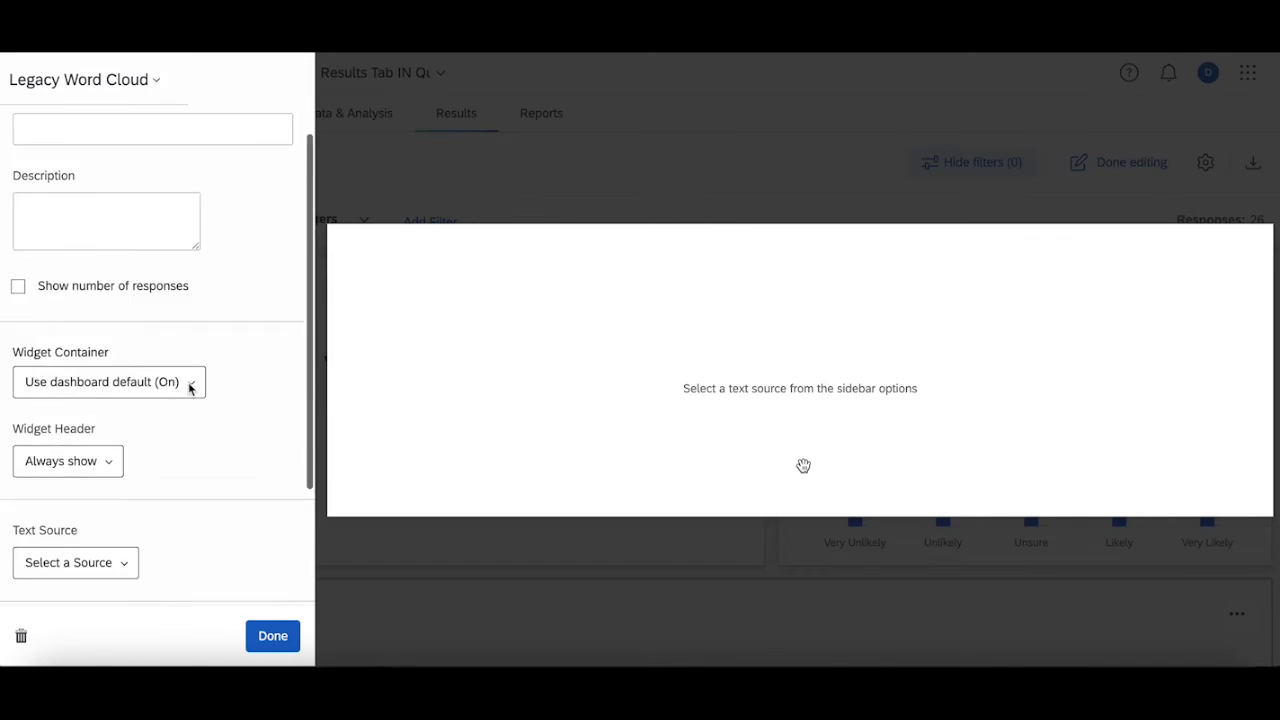
click(85, 405)
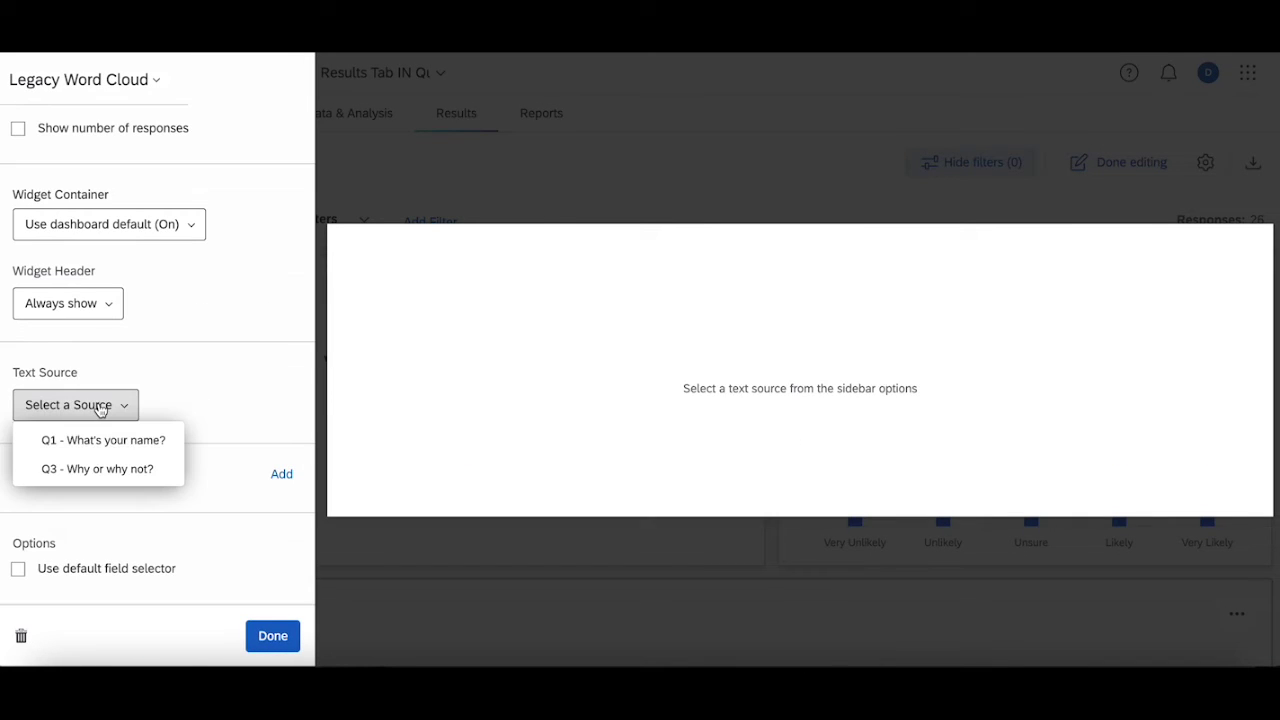
click(99, 476)
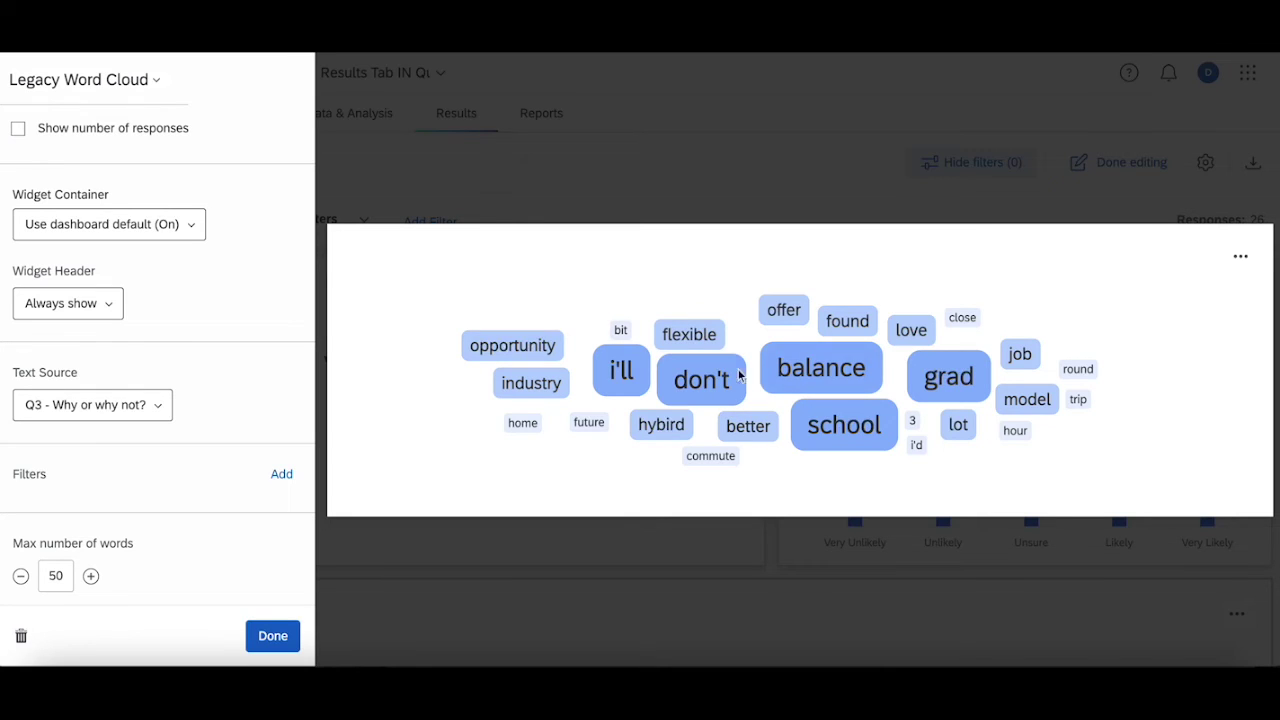
click(760, 170)
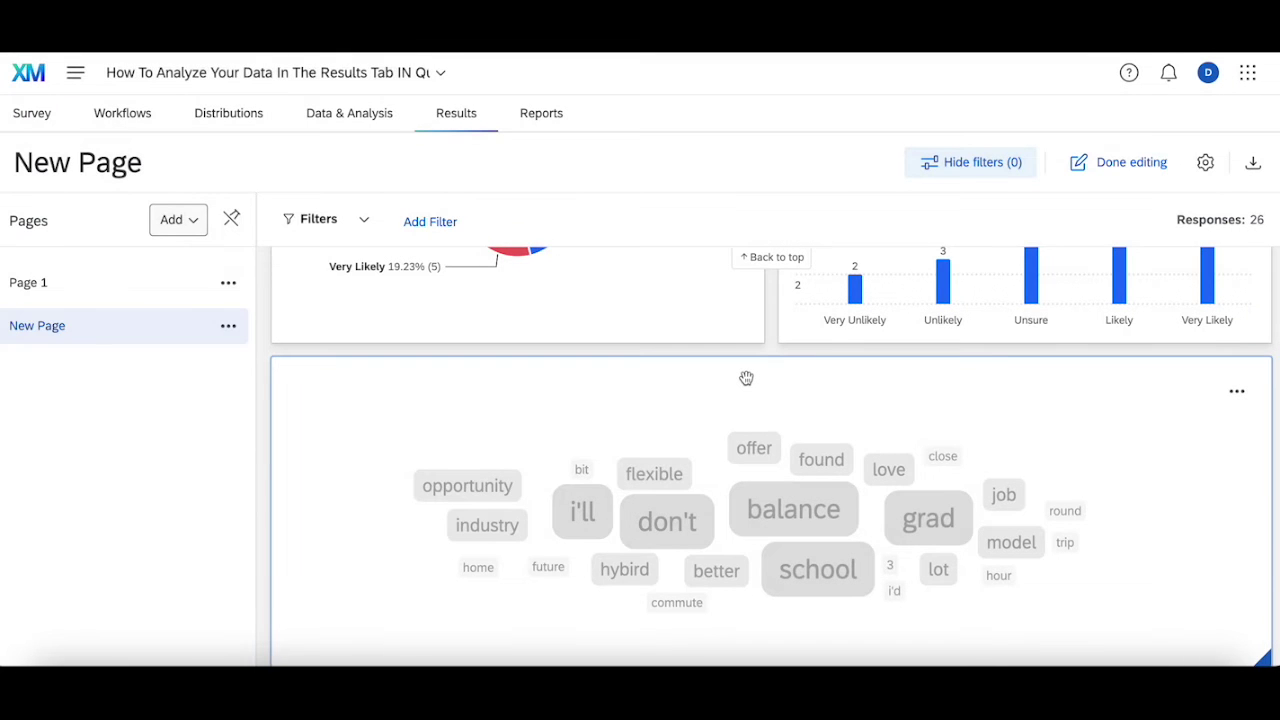
Step: Review the record table, donut chart, bar chart and word cloud on New Page
scroll(746, 378, up, 10)
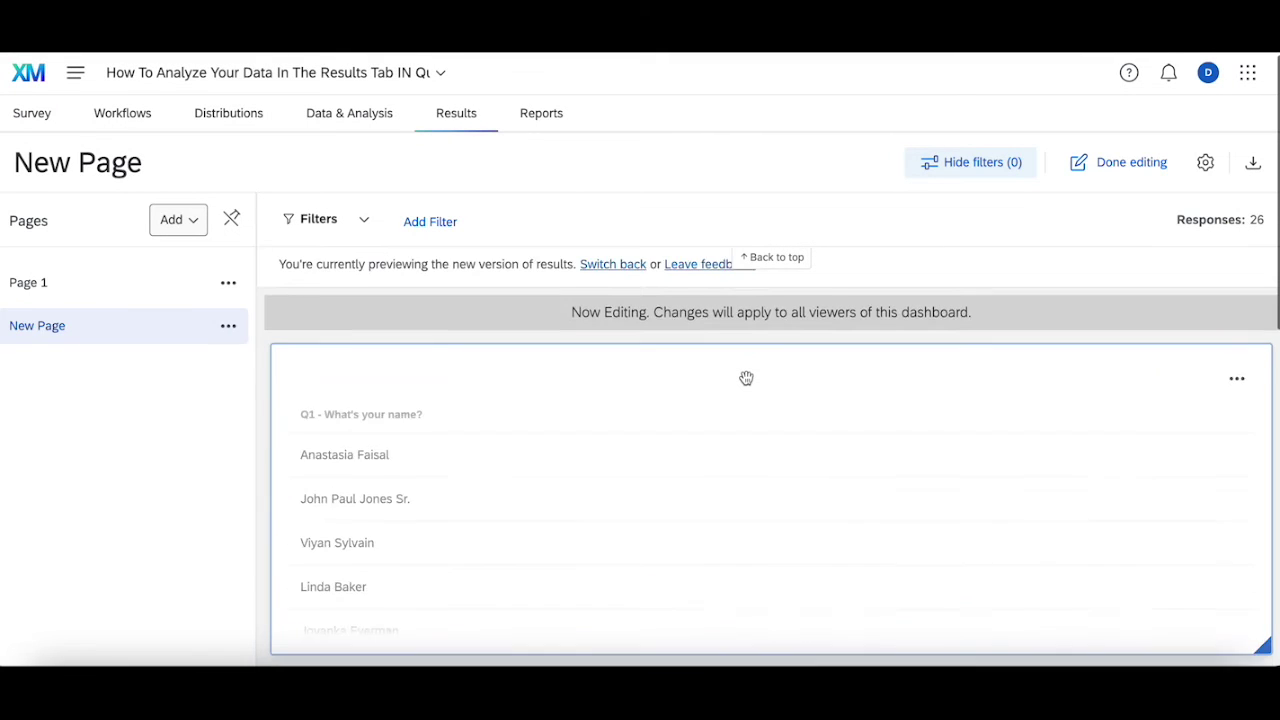
scroll(746, 378, down, 10)
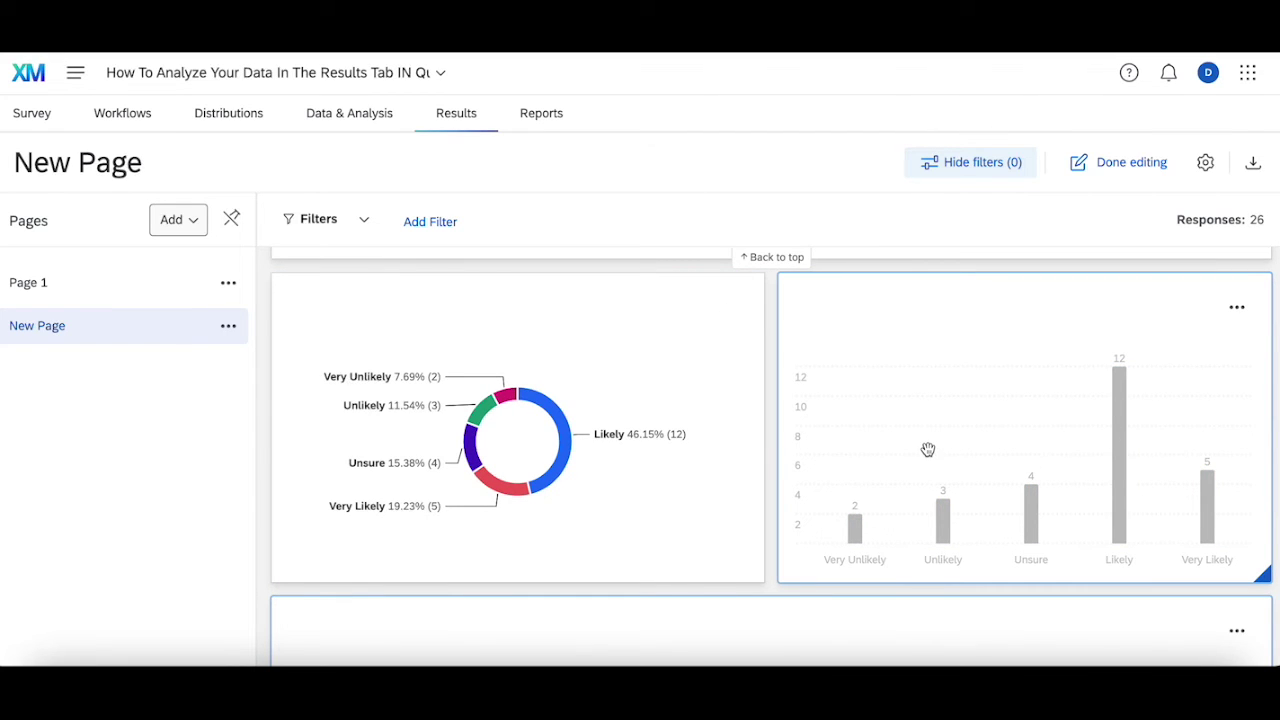
scroll(928, 450, down, 3)
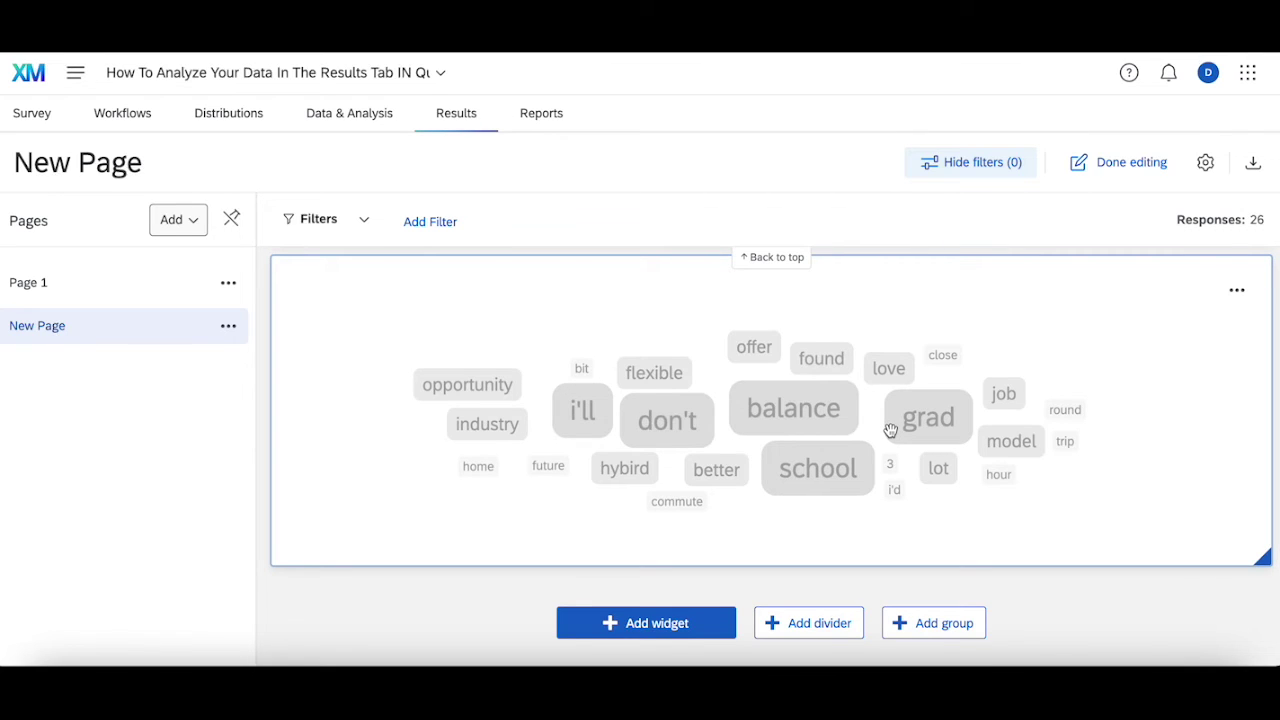
scroll(890, 430, up, 3)
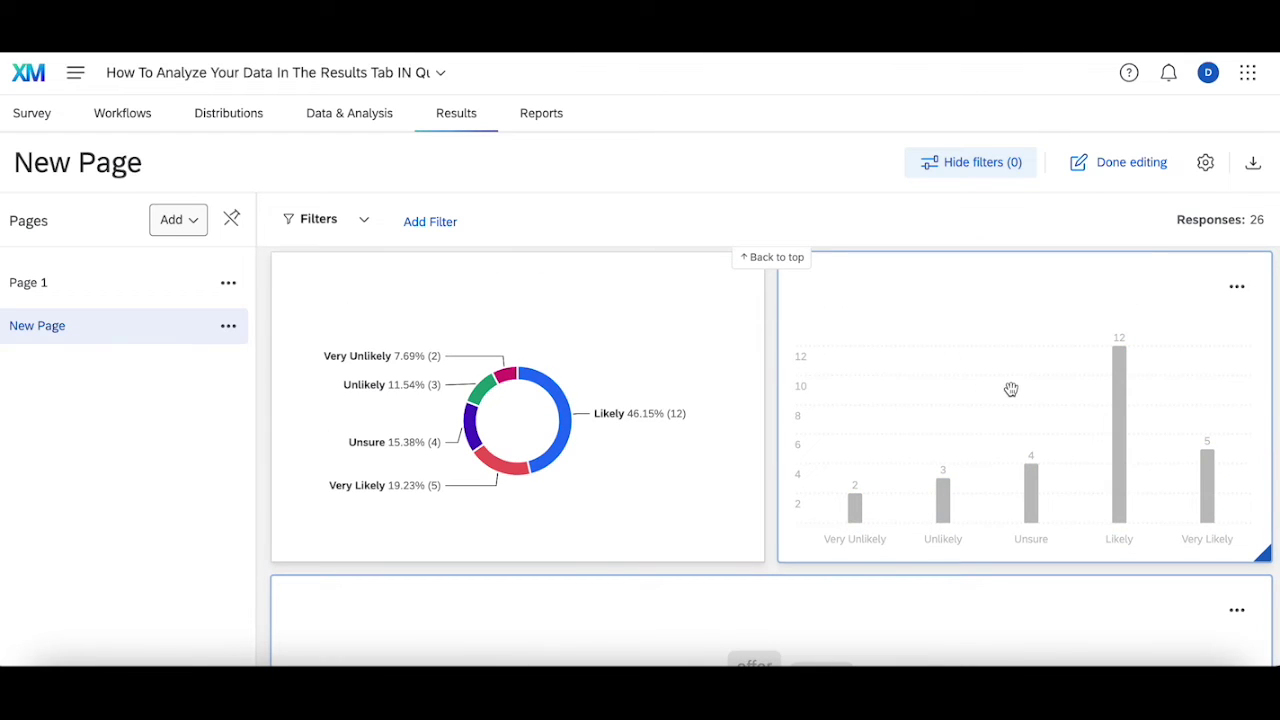
scroll(1011, 389, down, 2)
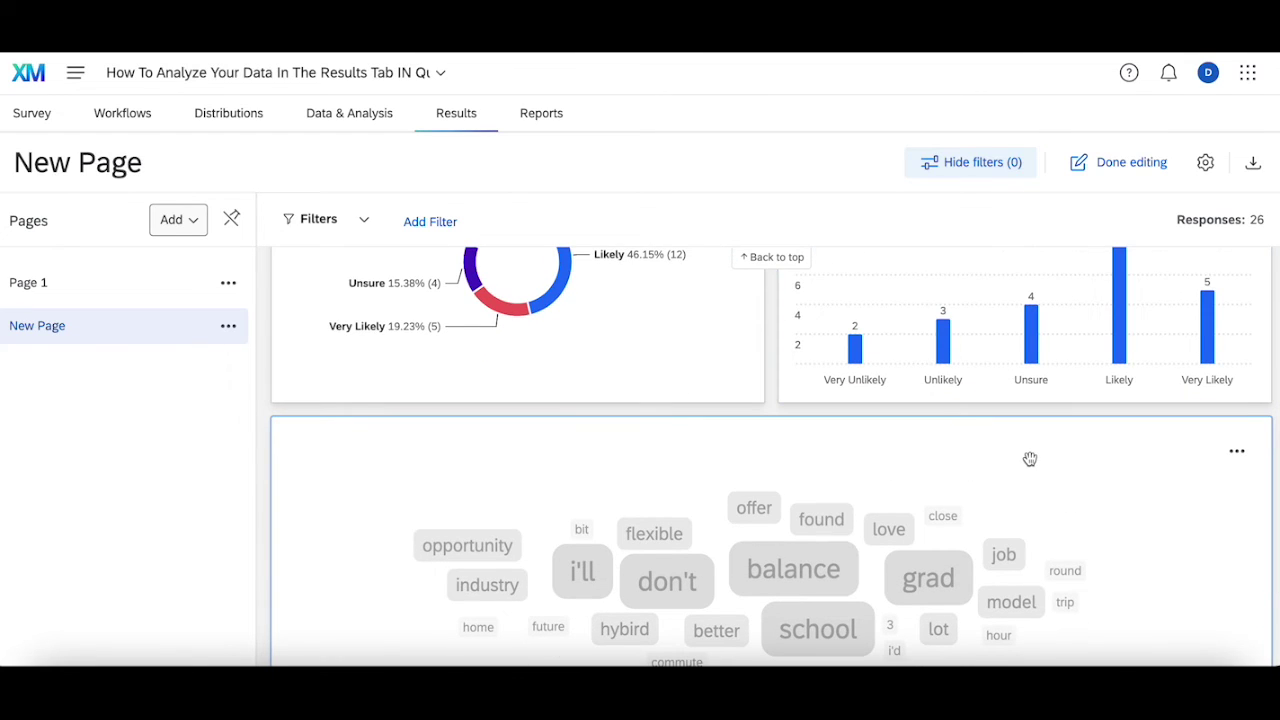
scroll(1029, 457, down, 2)
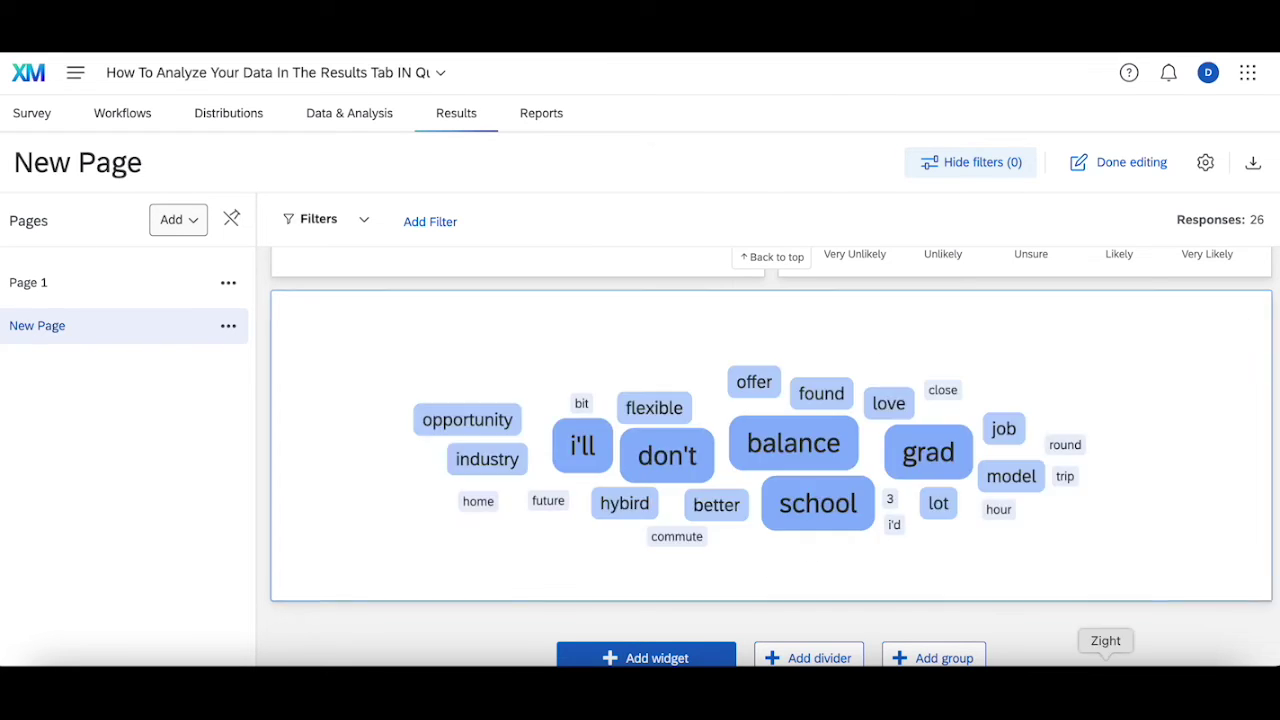
scroll(1090, 515, up, 3)
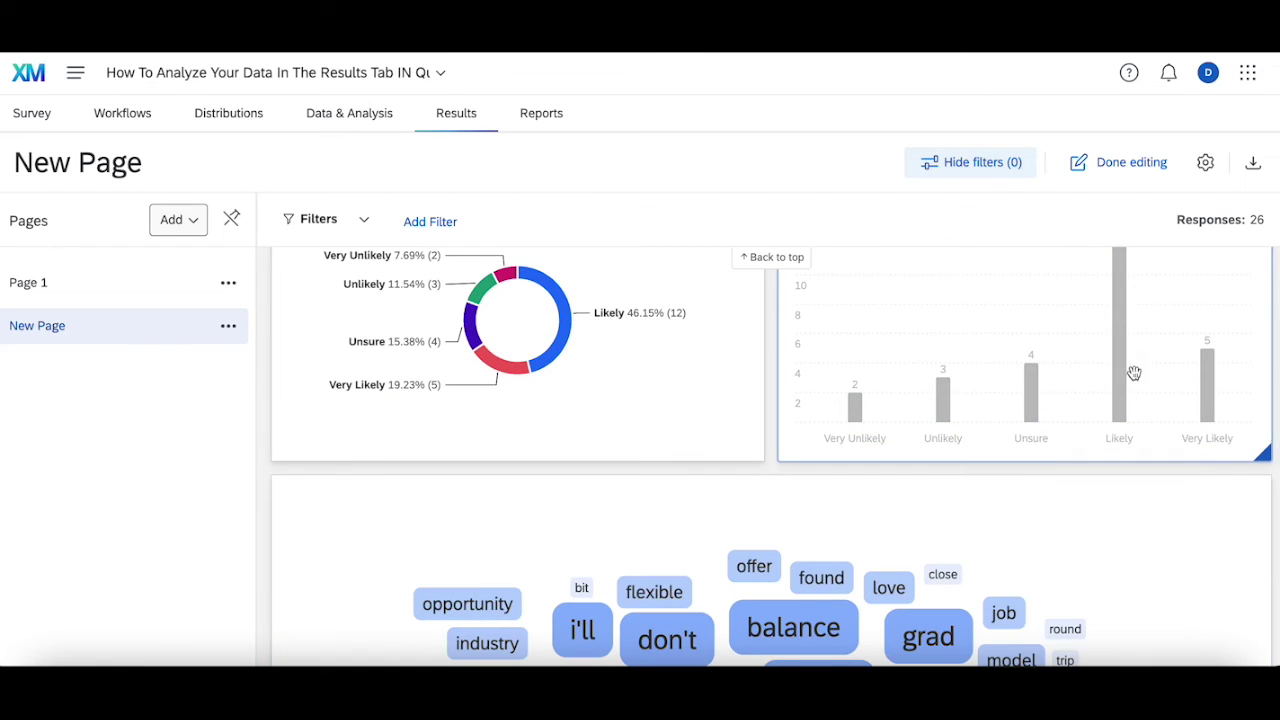
scroll(1140, 563, down, 3)
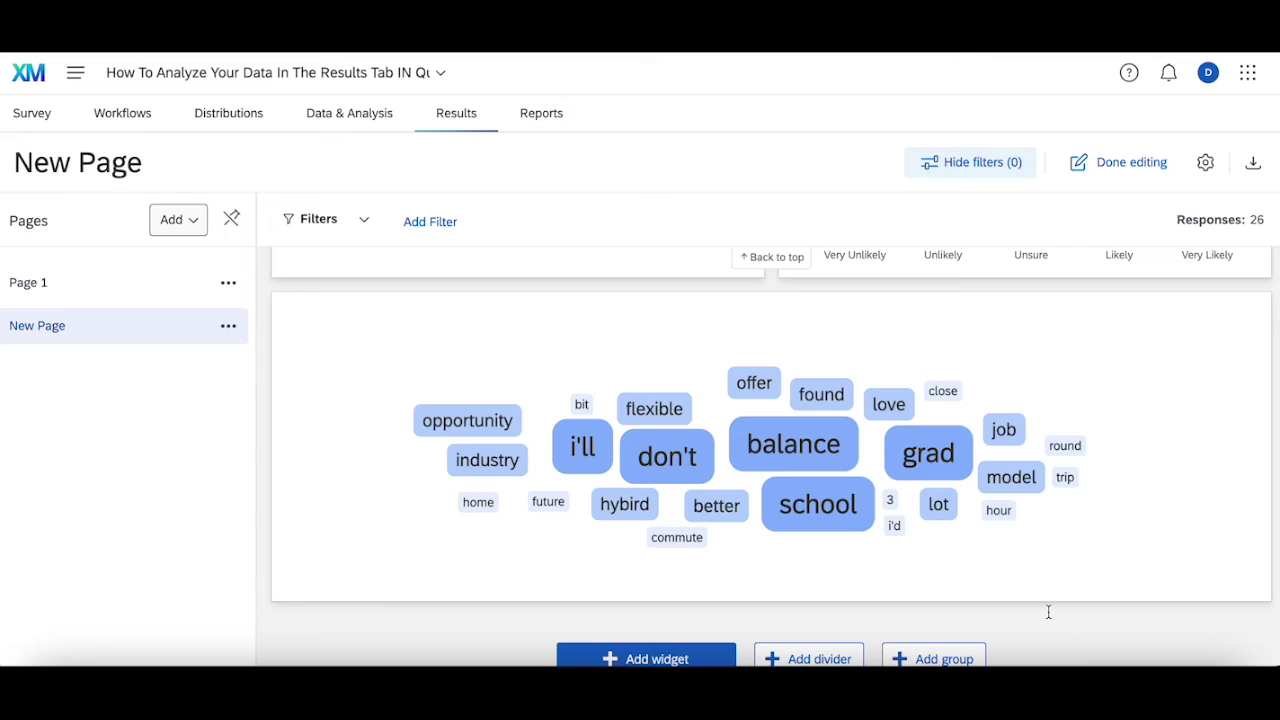
scroll(1048, 612, up, 10)
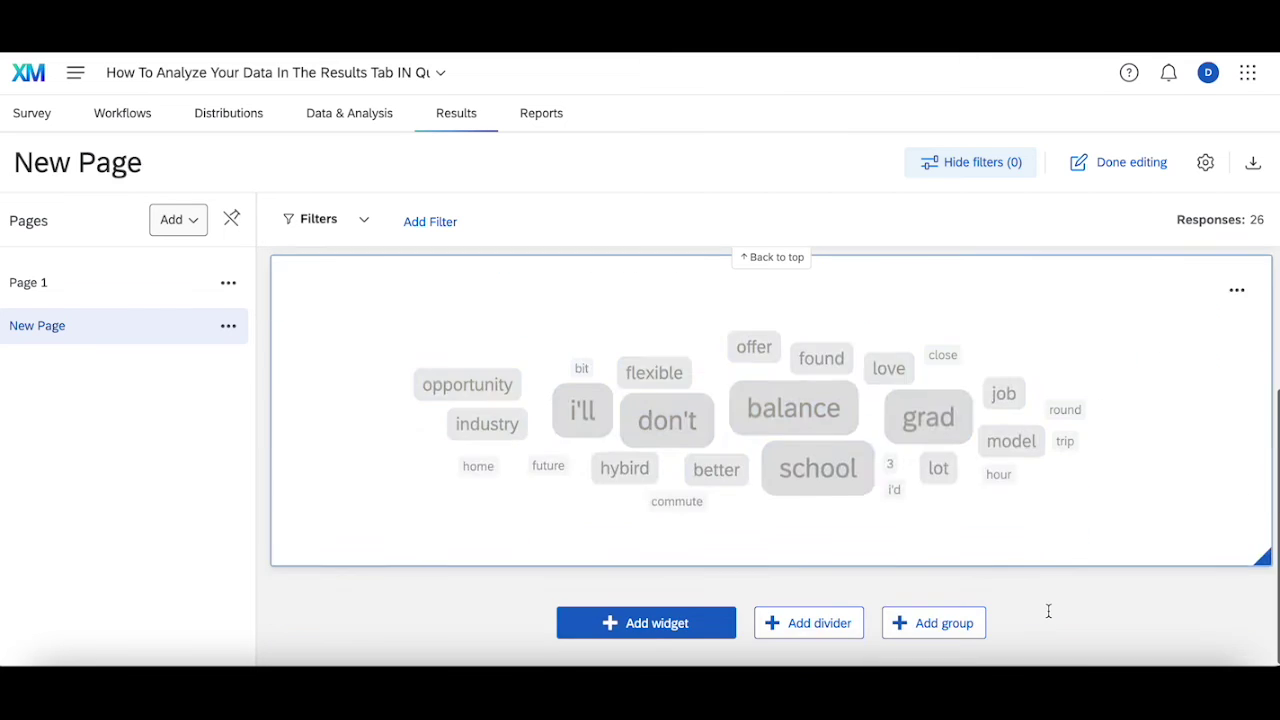
scroll(1048, 612, down, 10)
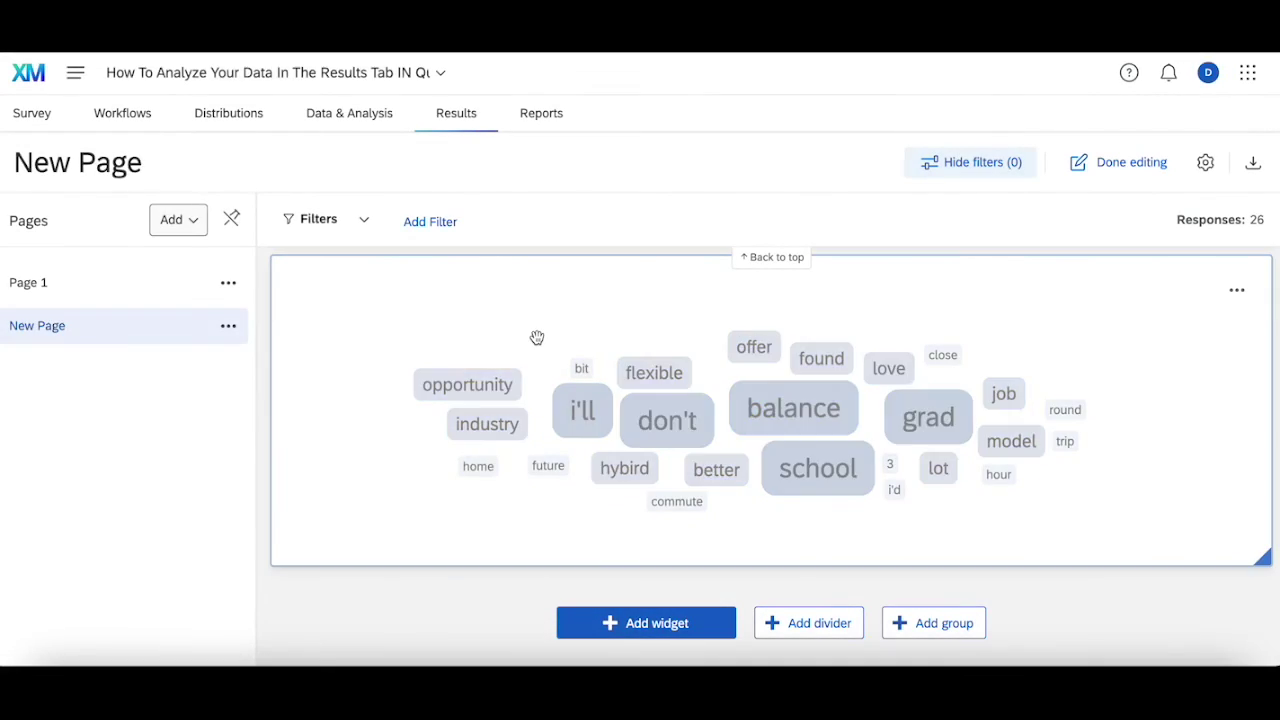
scroll(535, 337, up, 6)
scroll(537, 337, up, 3)
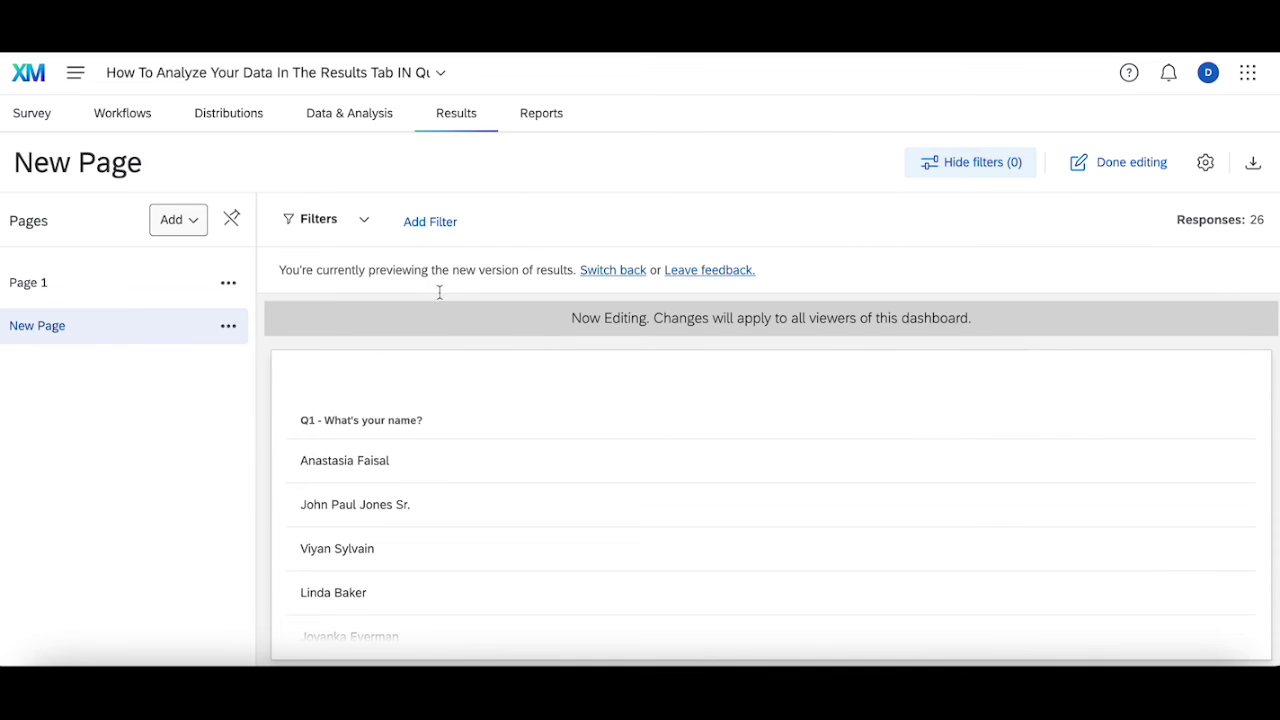
Step: Open Page 1 and look at the page types available for adding
click(100, 282)
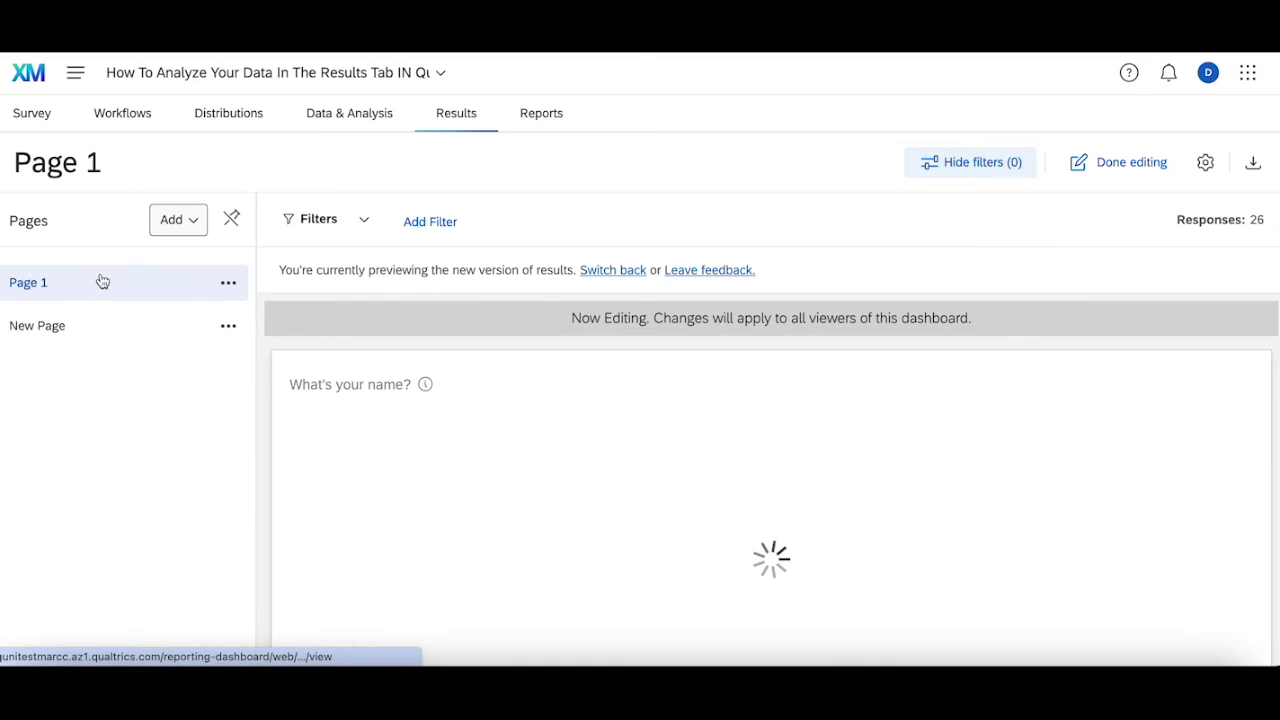
click(175, 219)
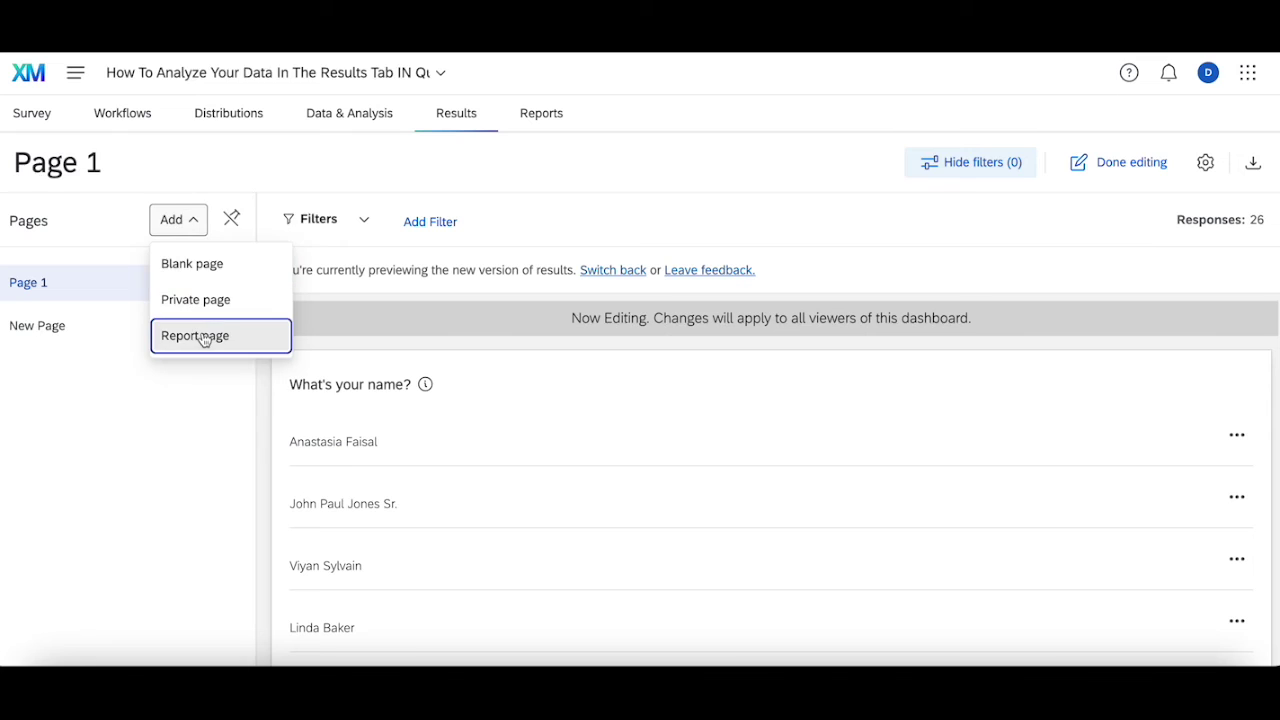
click(441, 204)
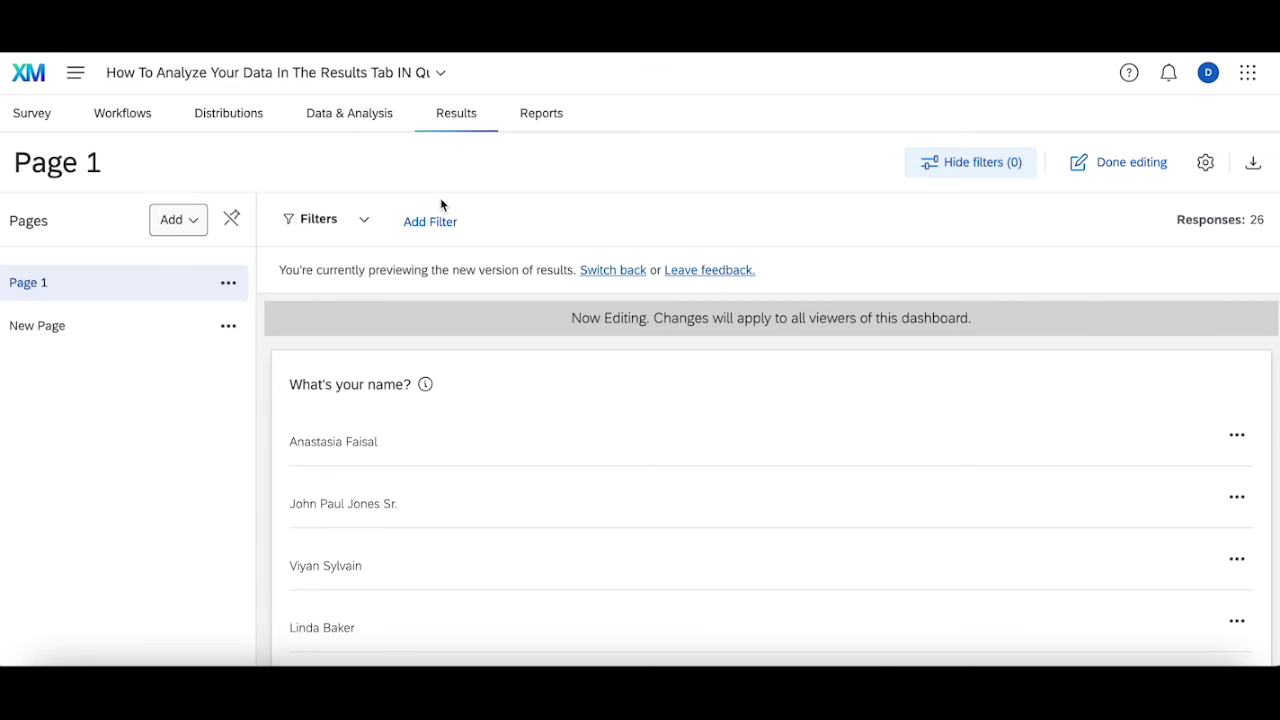
Step: Examine the response lists, bar charts and statistics tables for each survey question and field on Page 1
scroll(552, 357, down, 1)
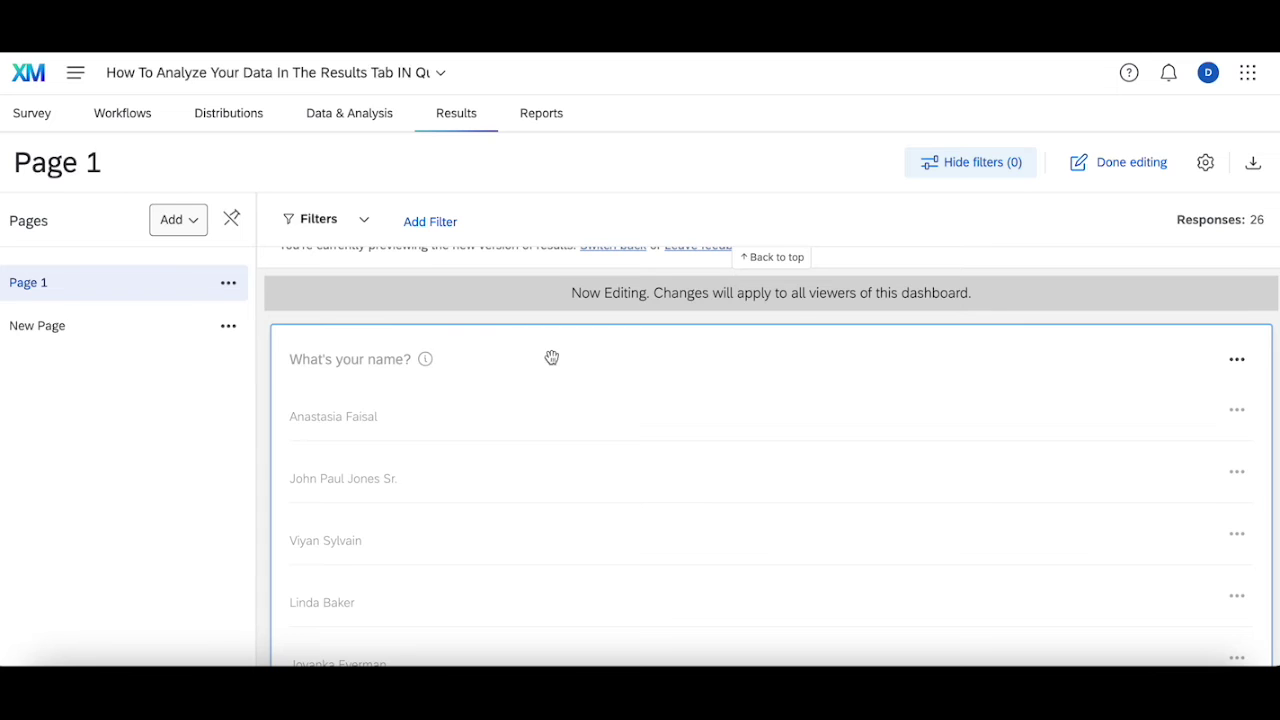
scroll(552, 357, down, 3)
scroll(525, 457, up, 1)
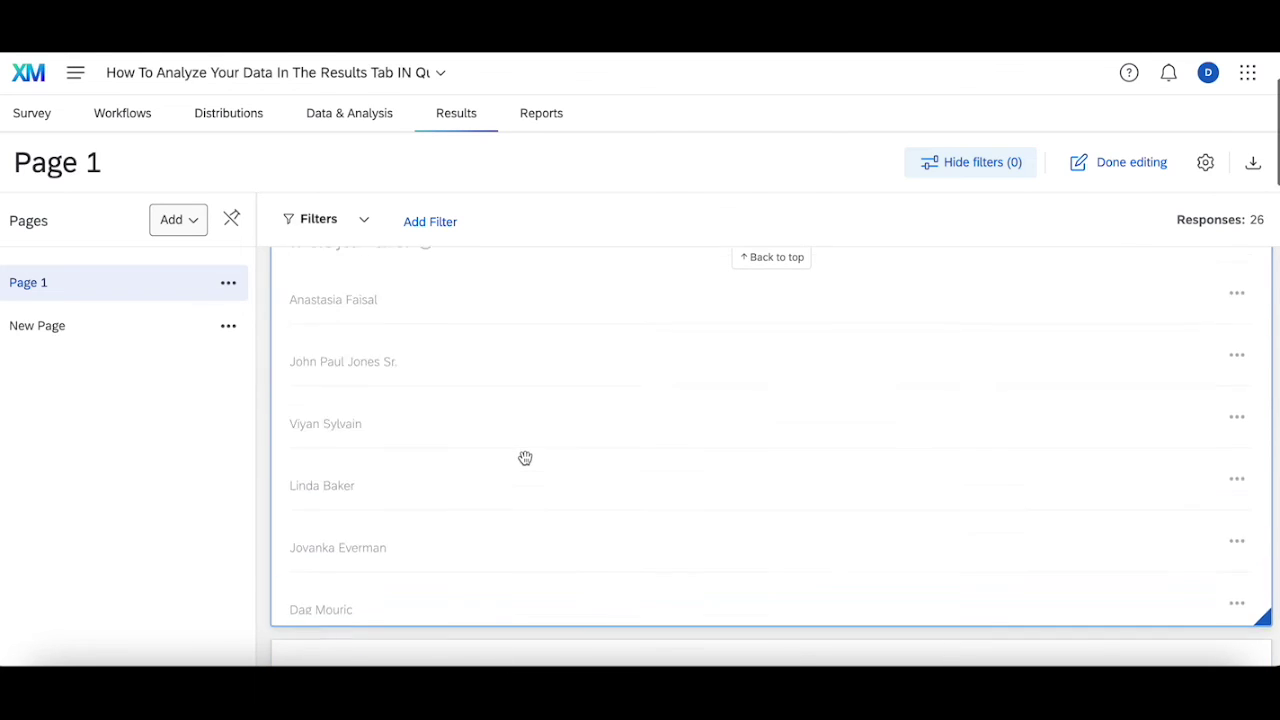
scroll(525, 457, up, 2)
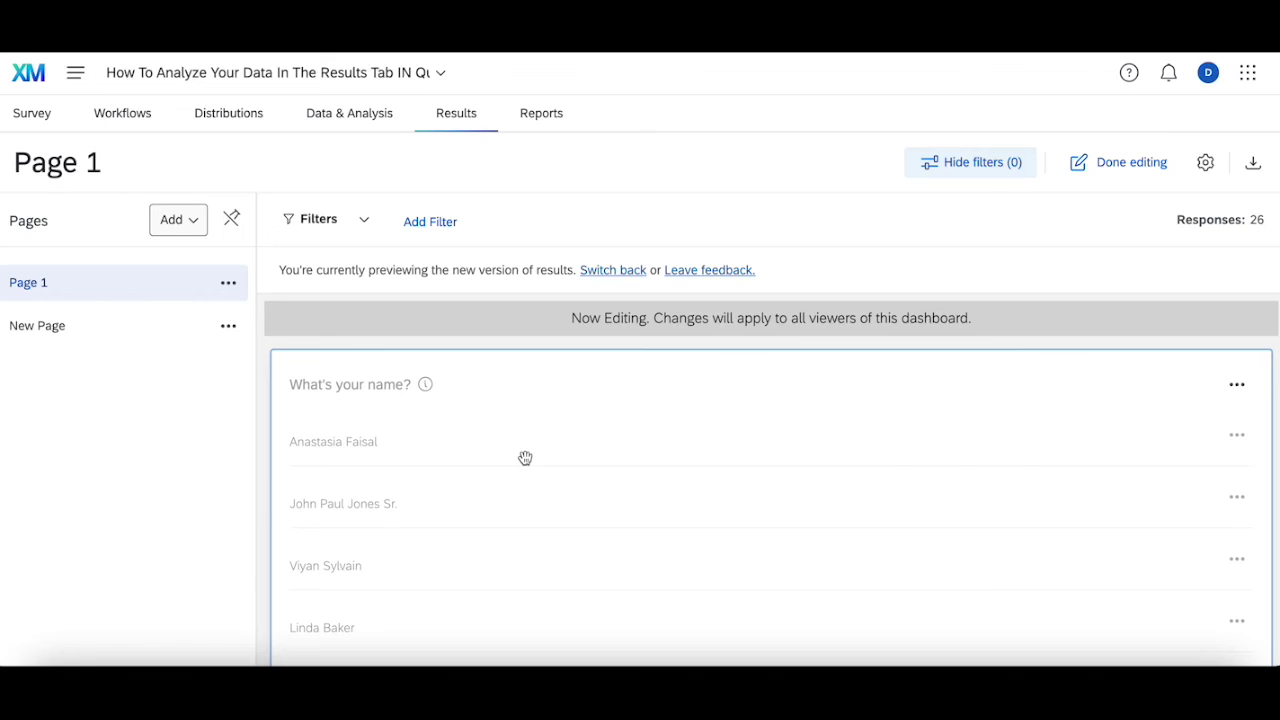
scroll(525, 457, down, 1)
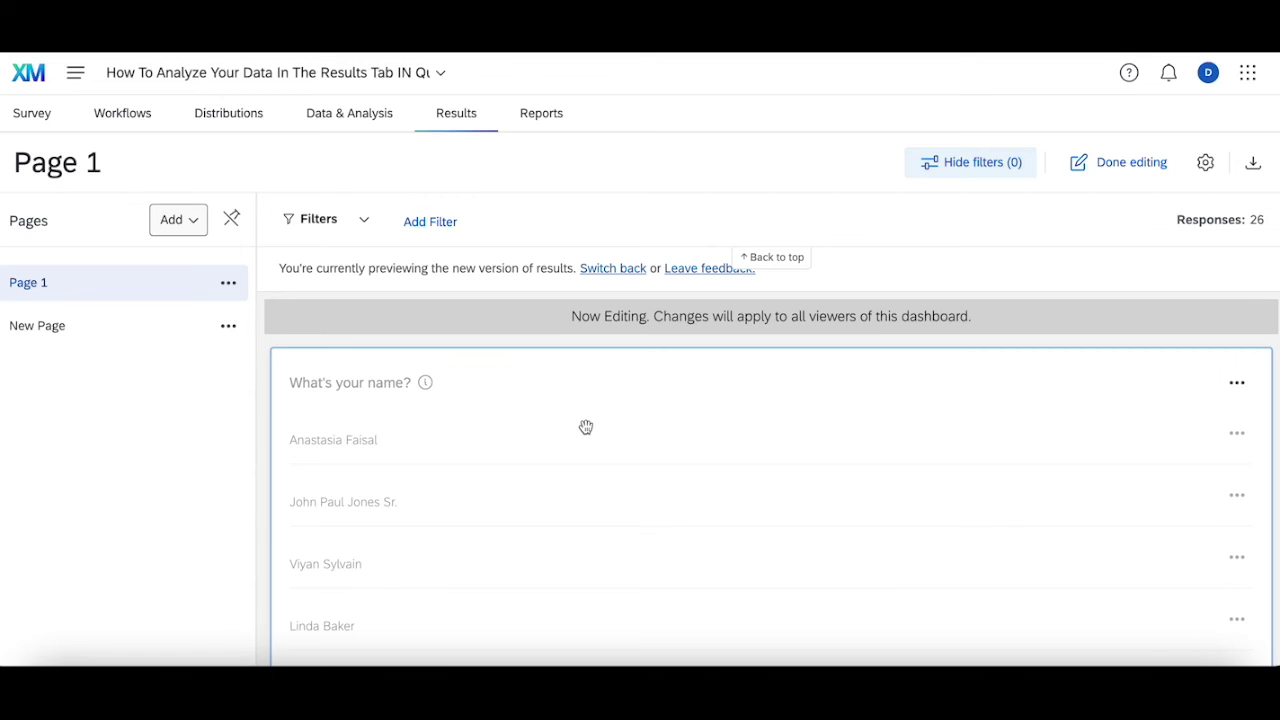
scroll(586, 427, down, 5)
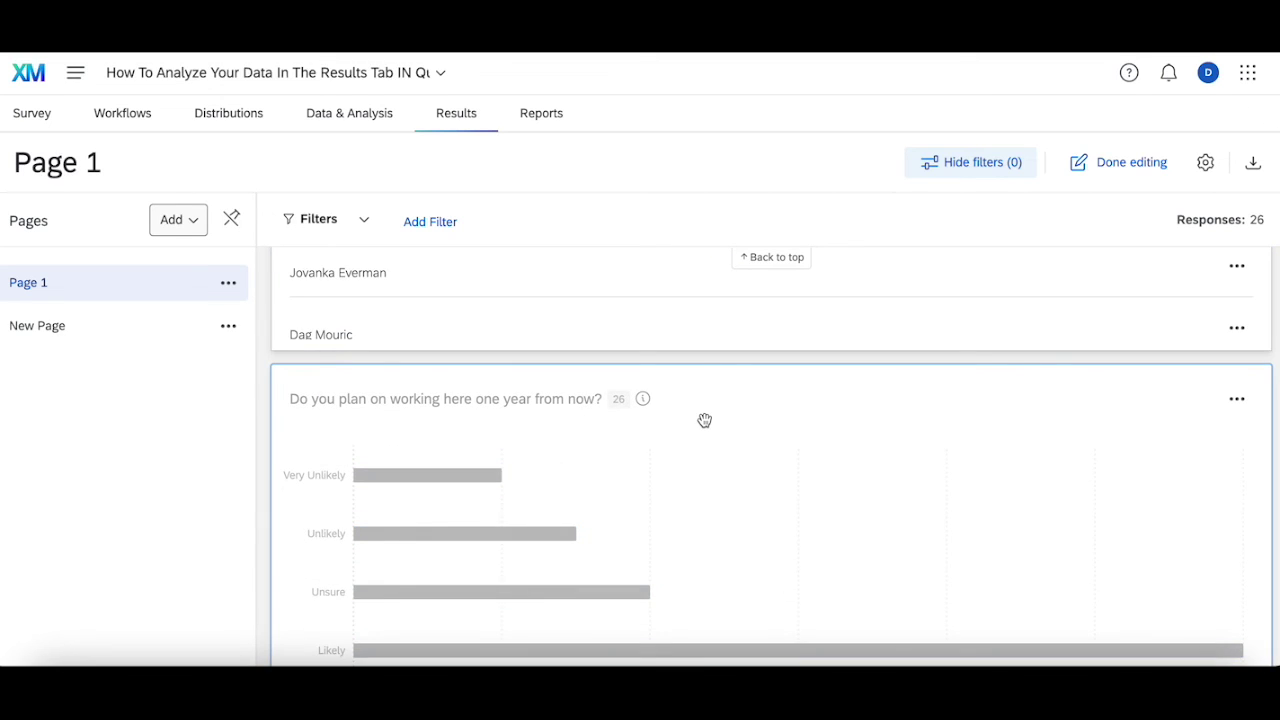
scroll(705, 420, down, 5)
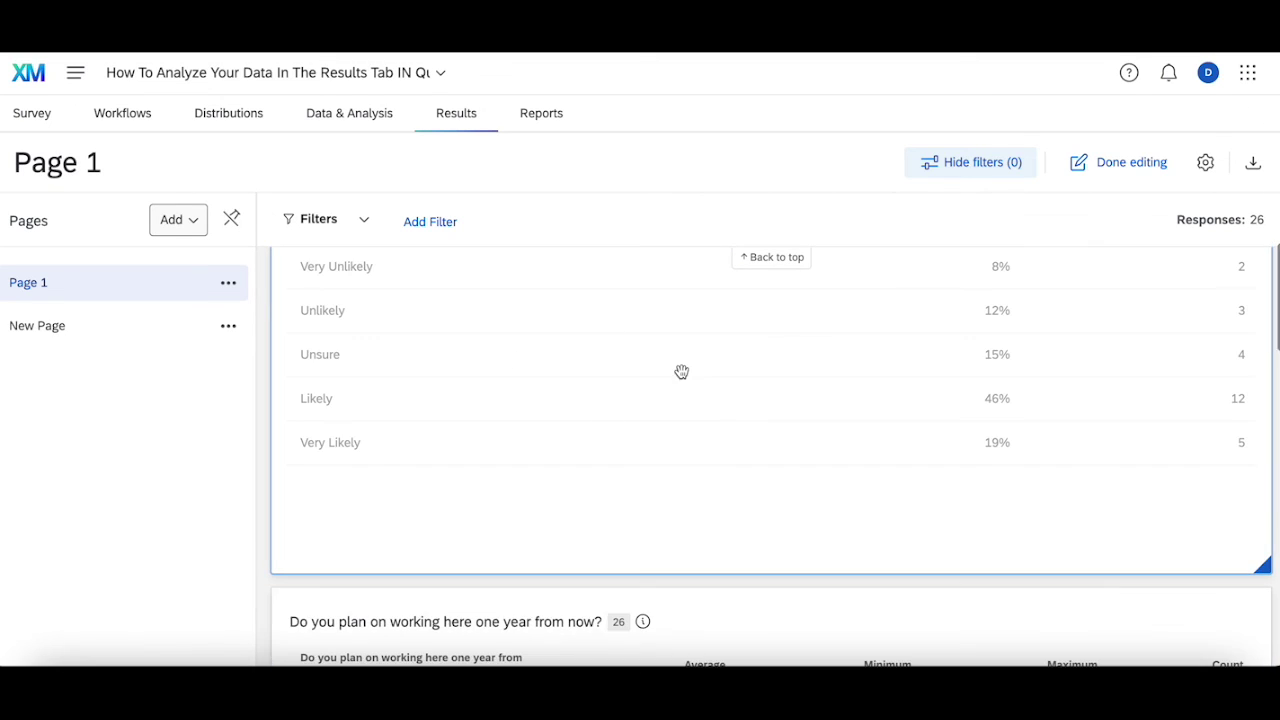
scroll(678, 368, down, 4)
scroll(563, 500, up, 5)
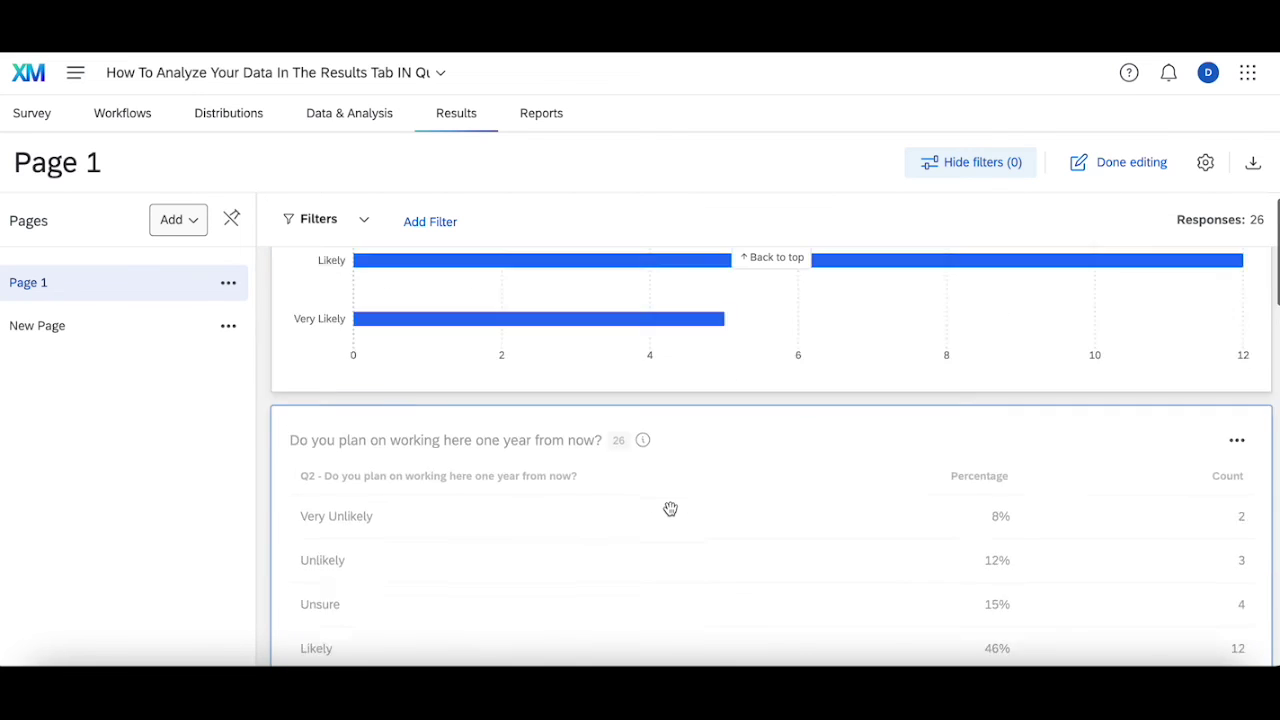
scroll(660, 486, down, 4)
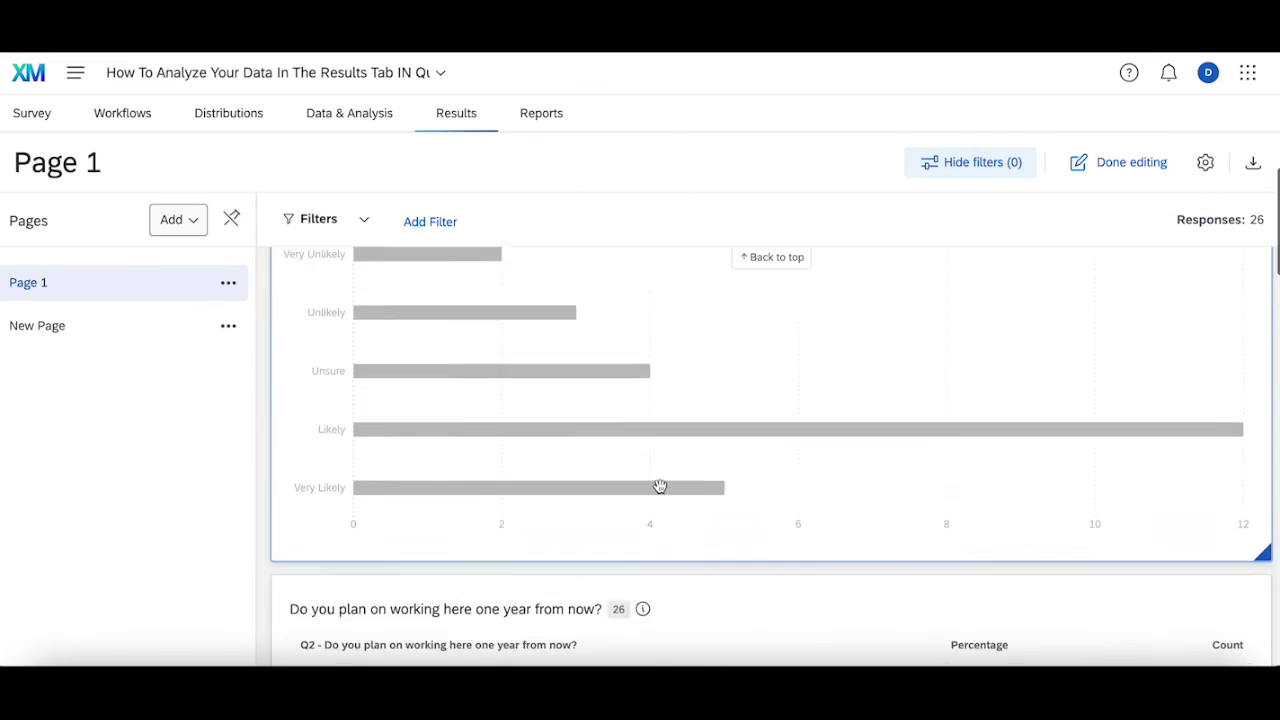
scroll(660, 486, down, 10)
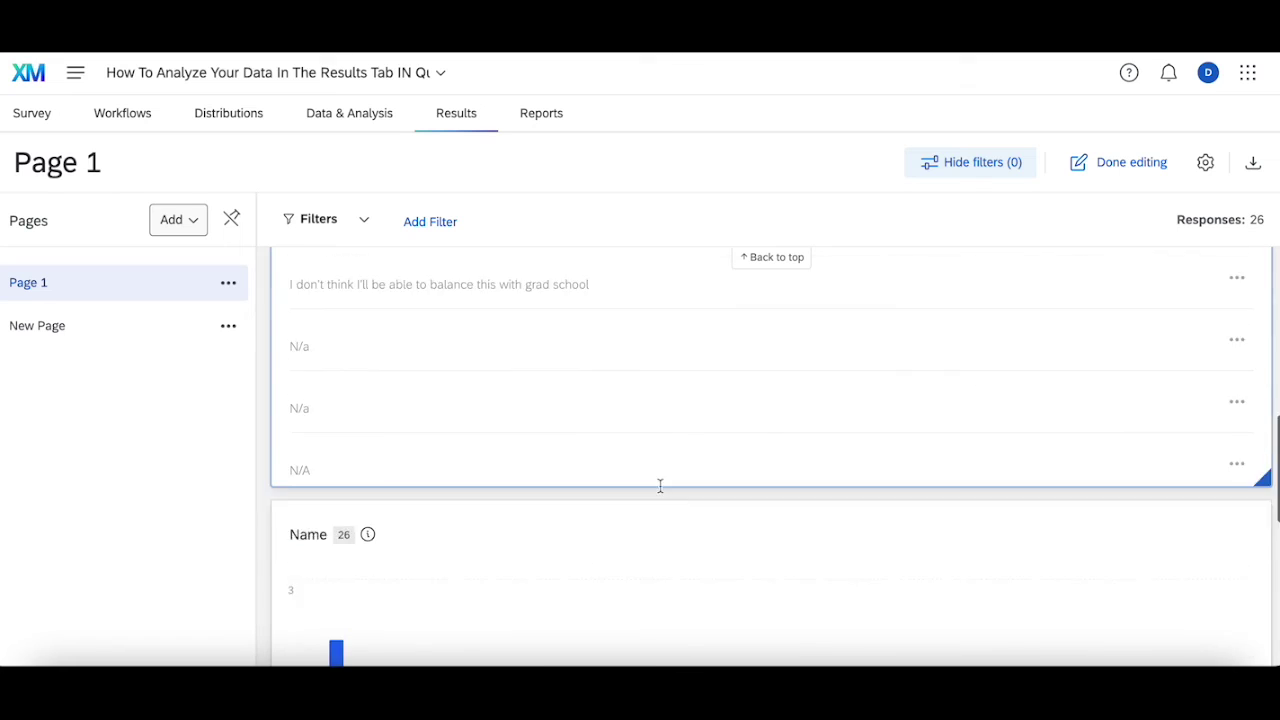
scroll(660, 486, up, 10)
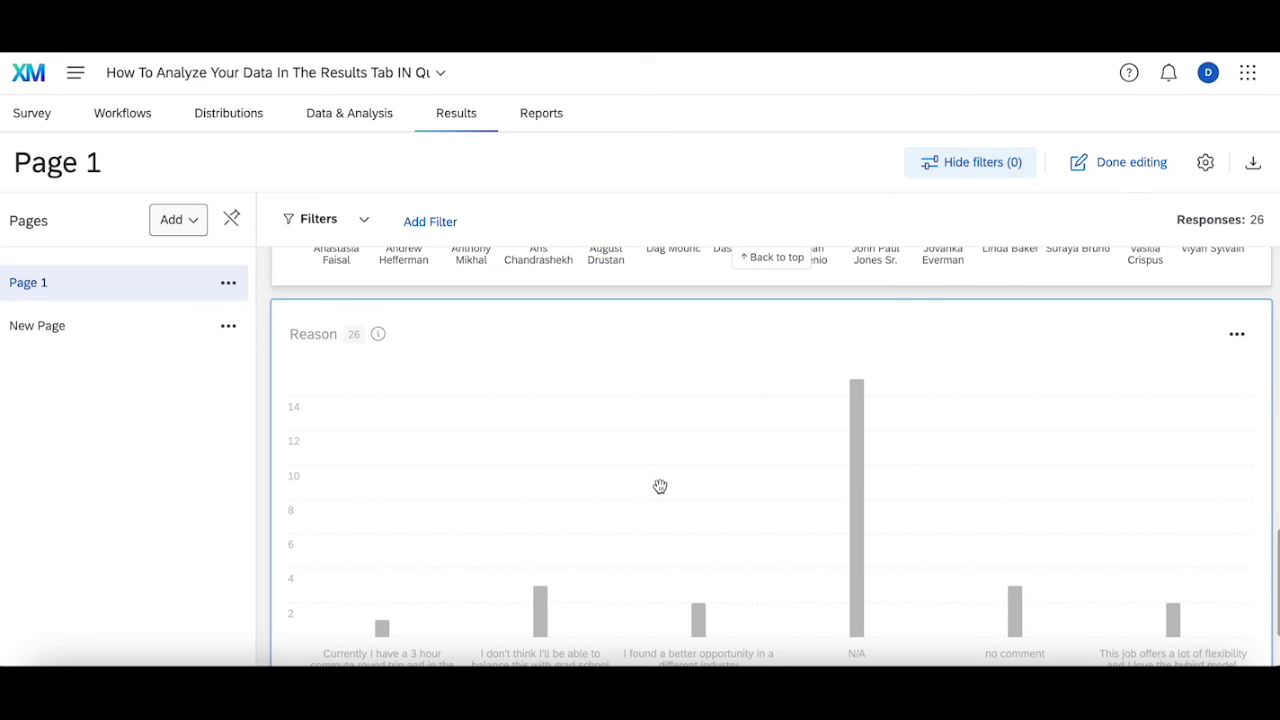
scroll(660, 486, up, 10)
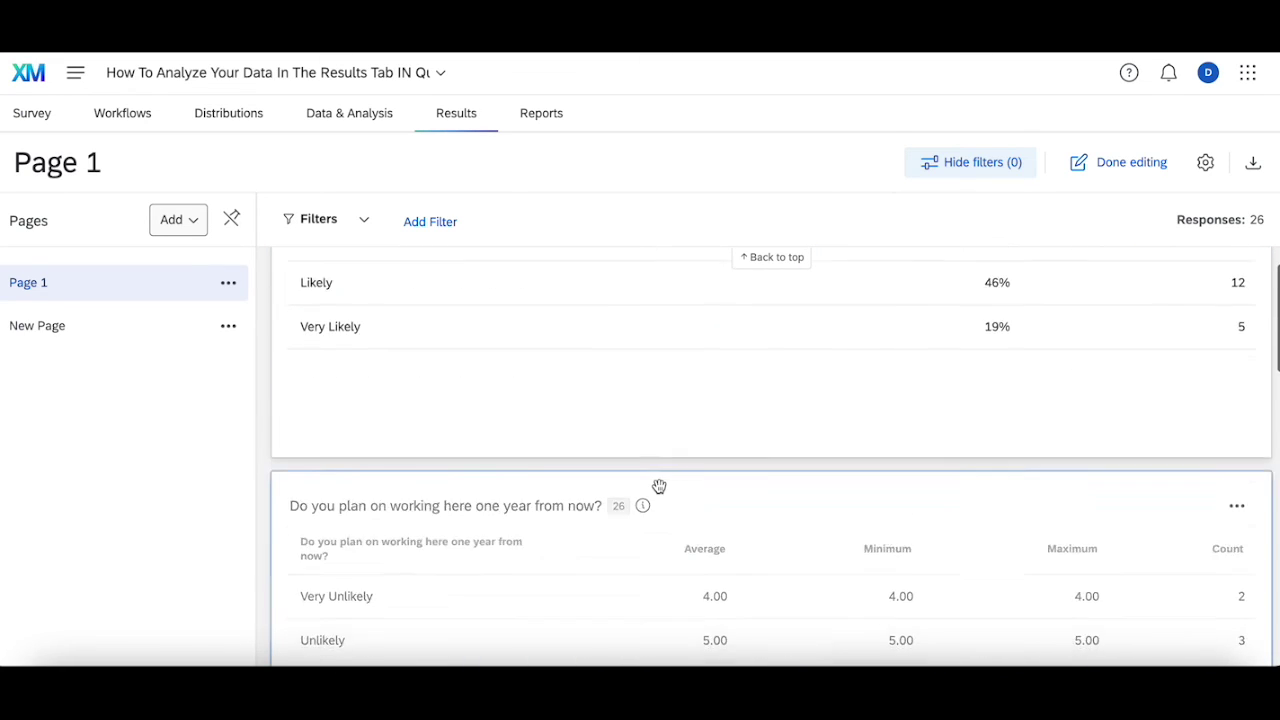
scroll(571, 491, up, 2)
scroll(573, 490, down, 3)
scroll(573, 490, up, 3)
scroll(573, 490, down, 3)
scroll(573, 490, down, 3)
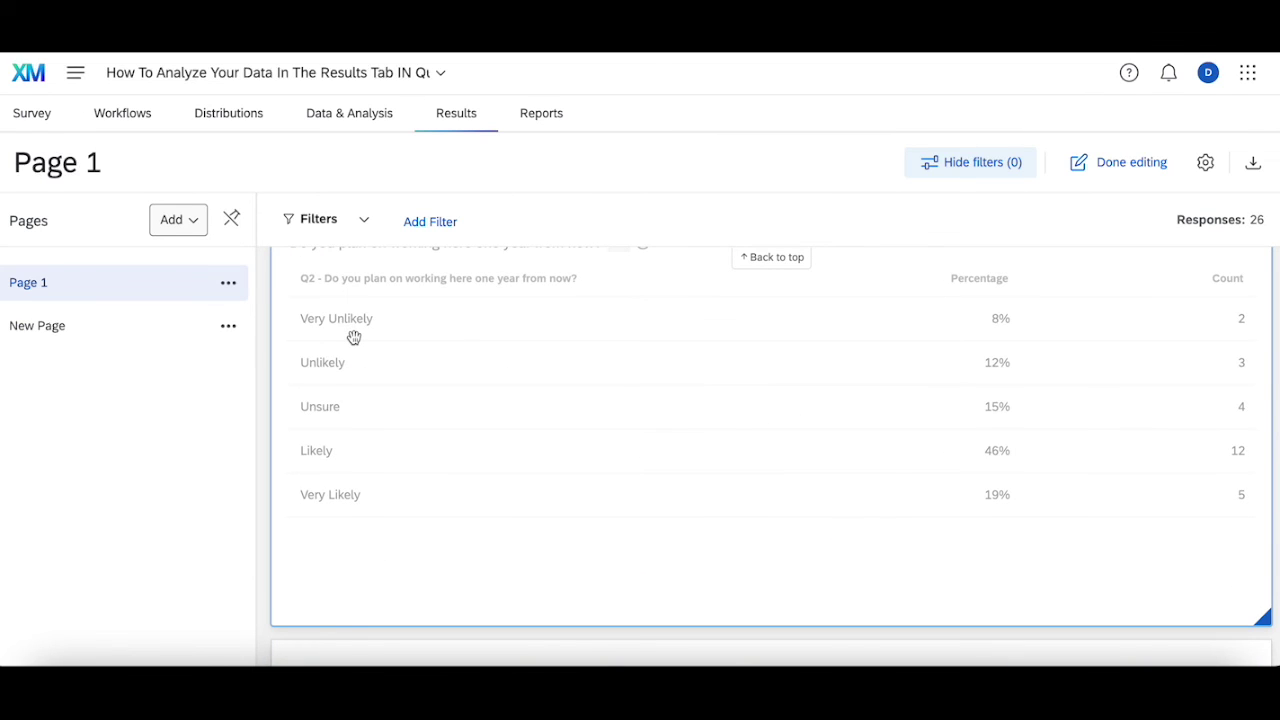
scroll(763, 357, down, 5)
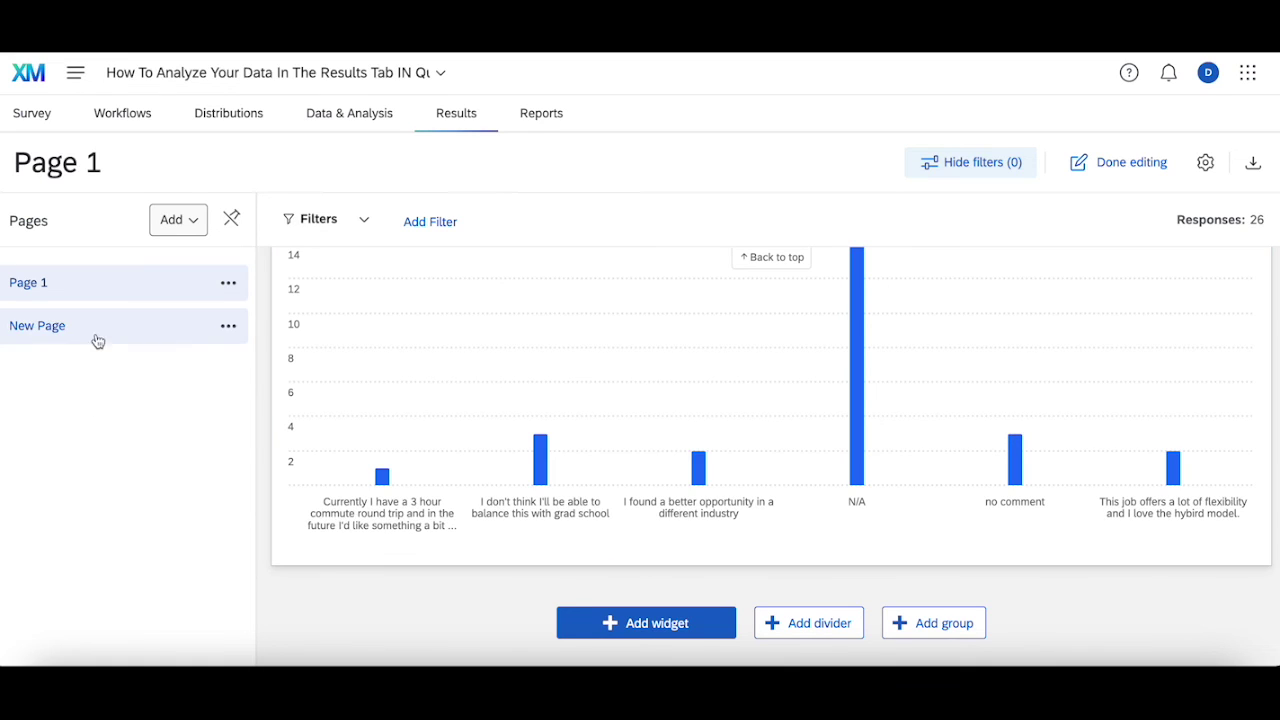
Step: Check the options for adding a page, and return to New Page to look over its table, charts and word cloud
click(179, 219)
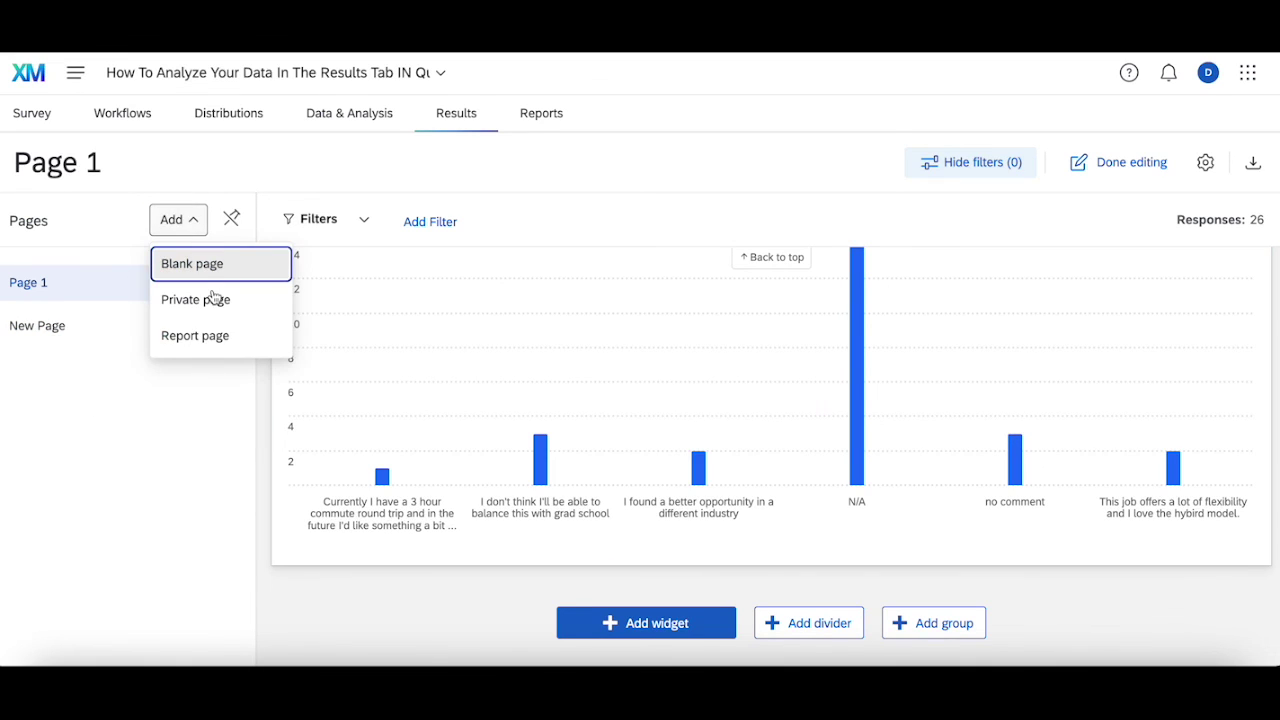
click(72, 339)
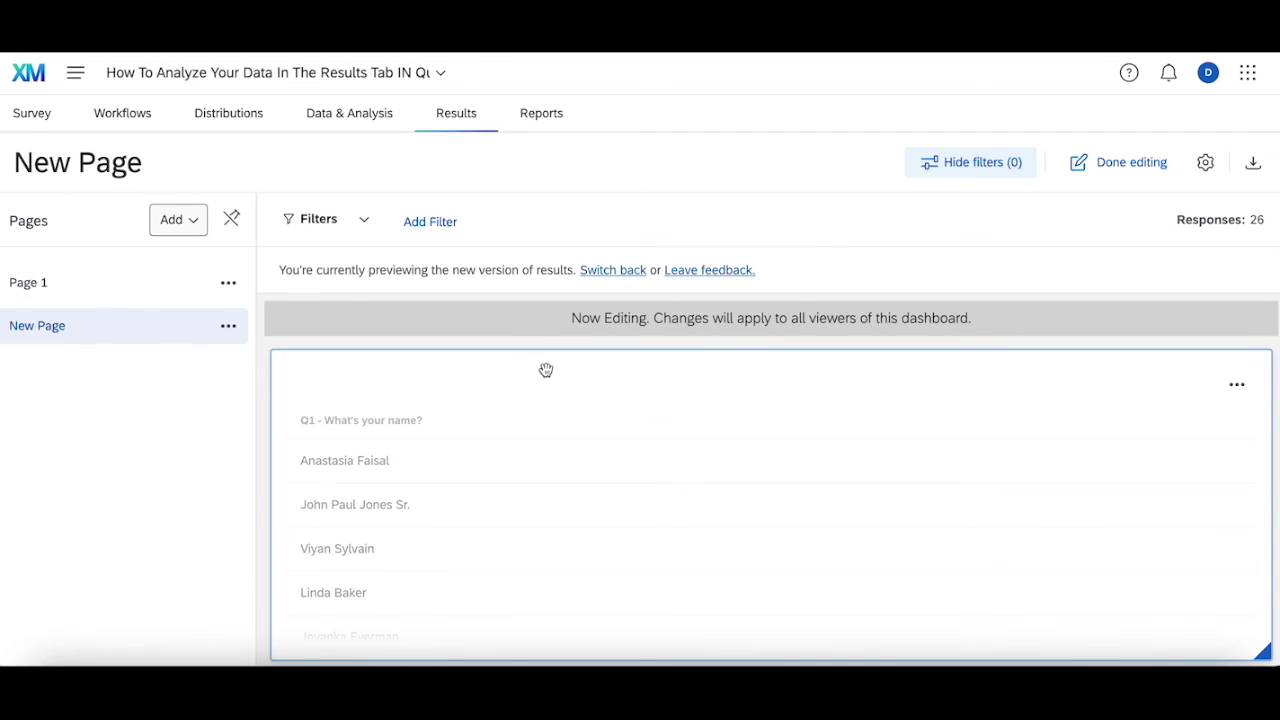
scroll(546, 370, down, 10)
scroll(546, 370, up, 3)
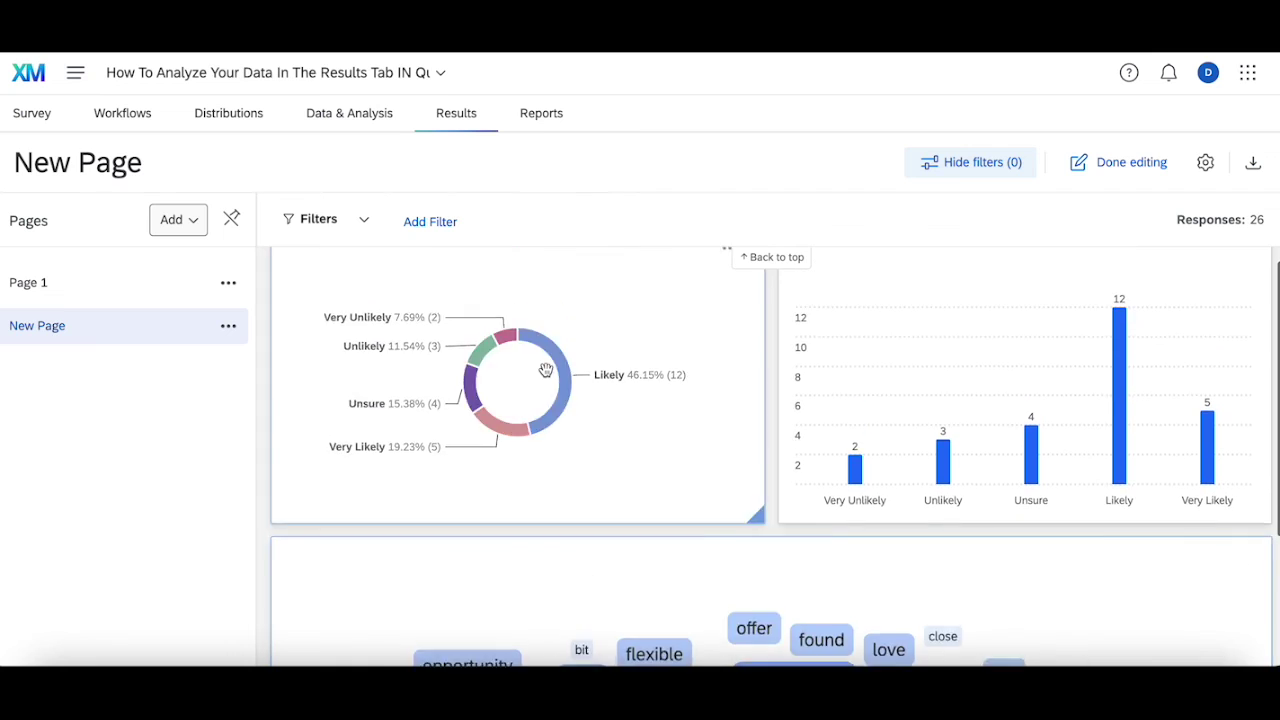
scroll(546, 370, up, 3)
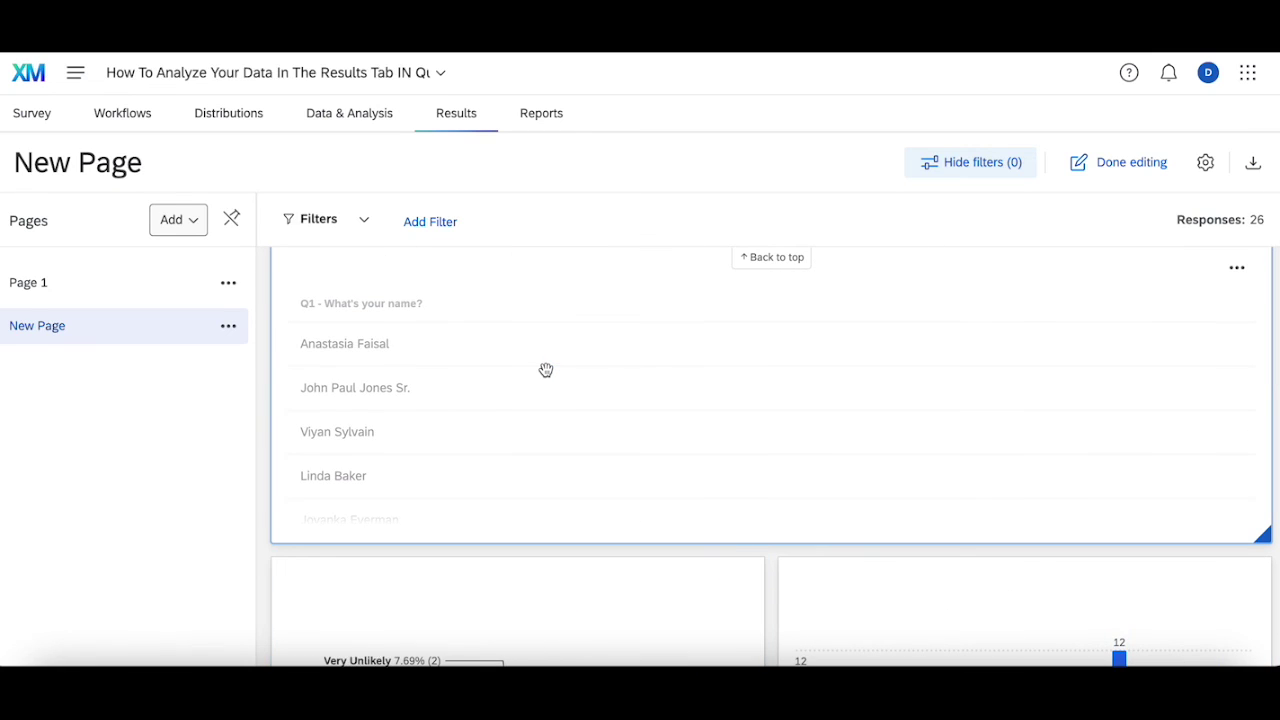